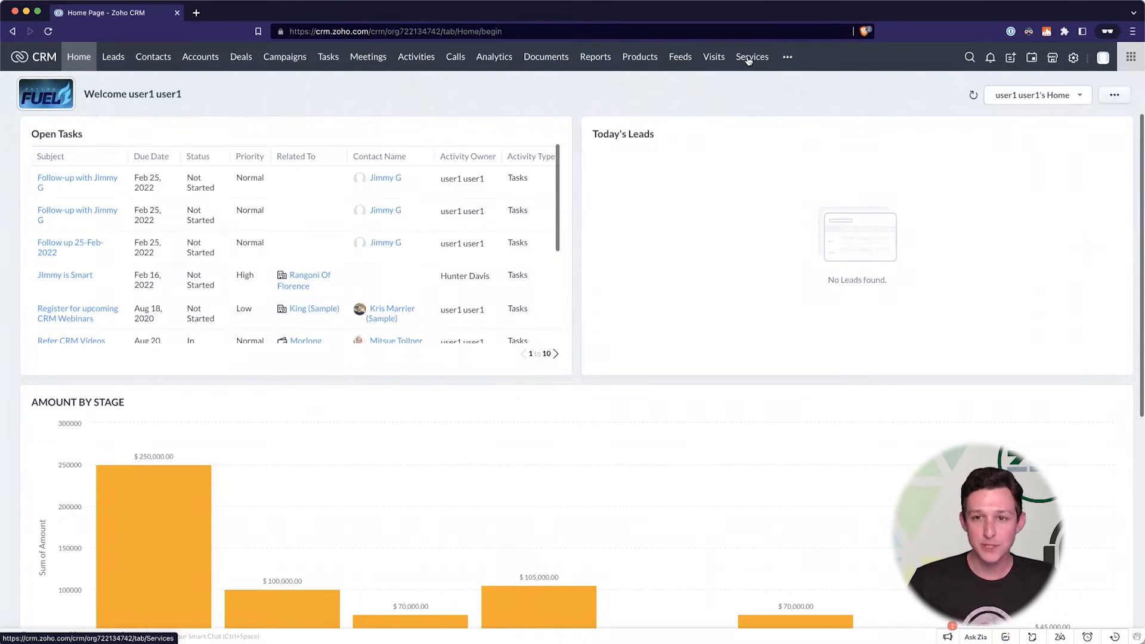
Step: Check the overflow list of modules and open the Modules and Fields settings in Setup
left_click(788, 60)
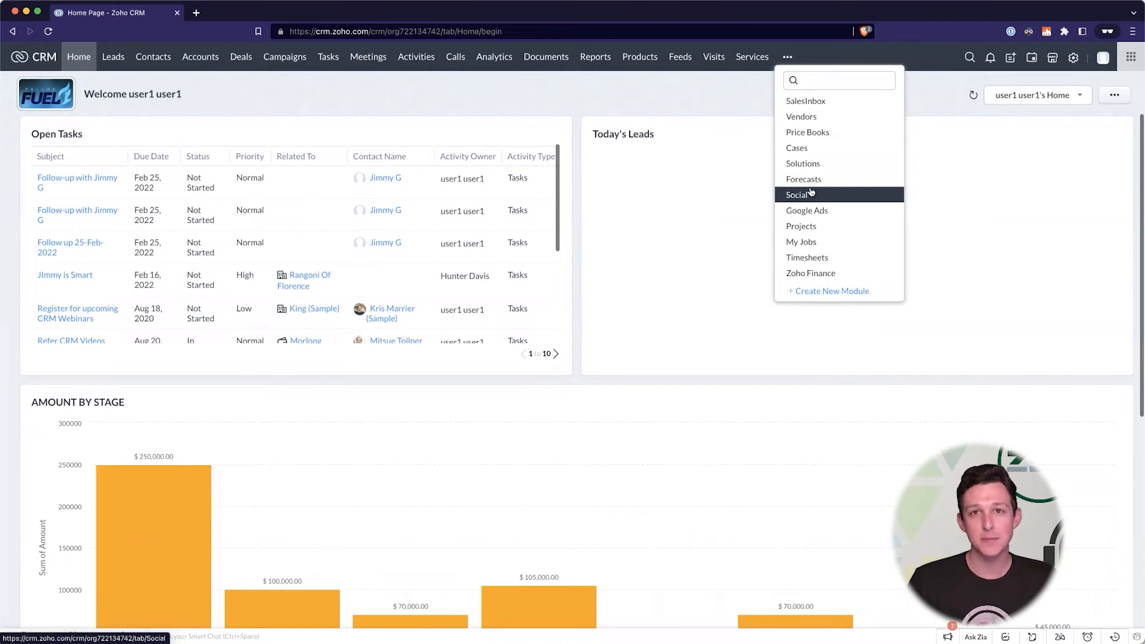
left_click(724, 125)
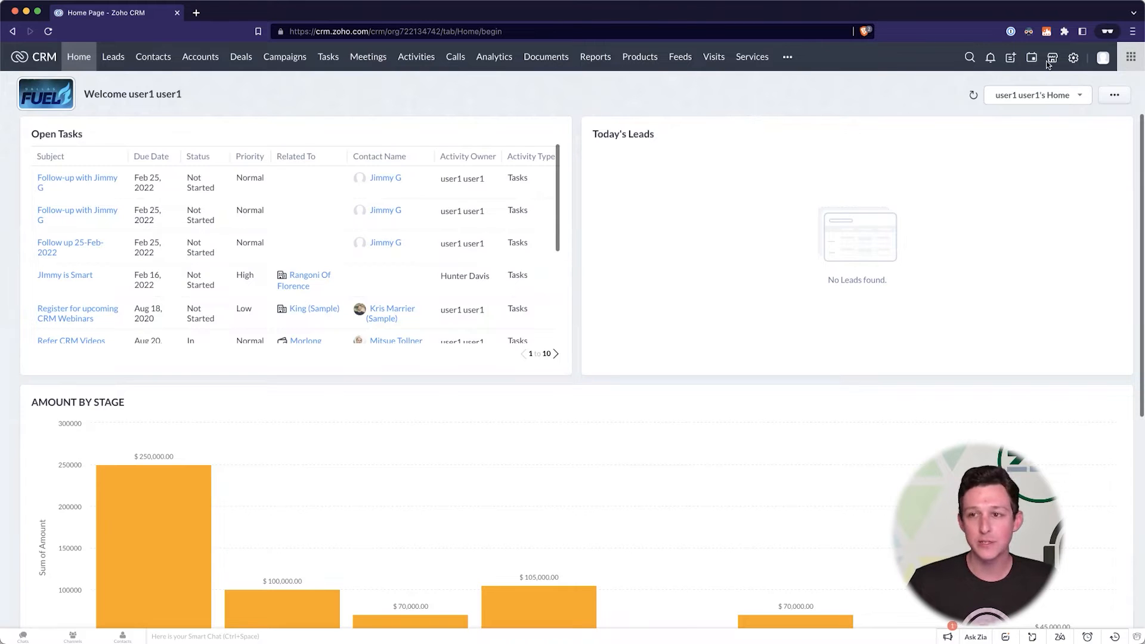
left_click(1076, 60)
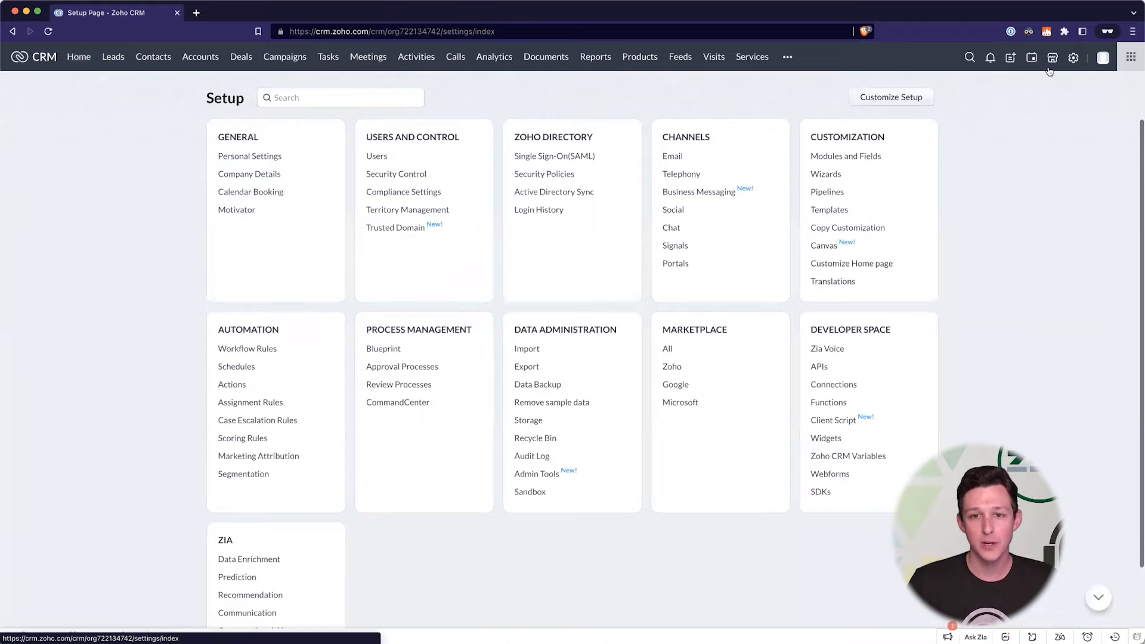
left_click(841, 158)
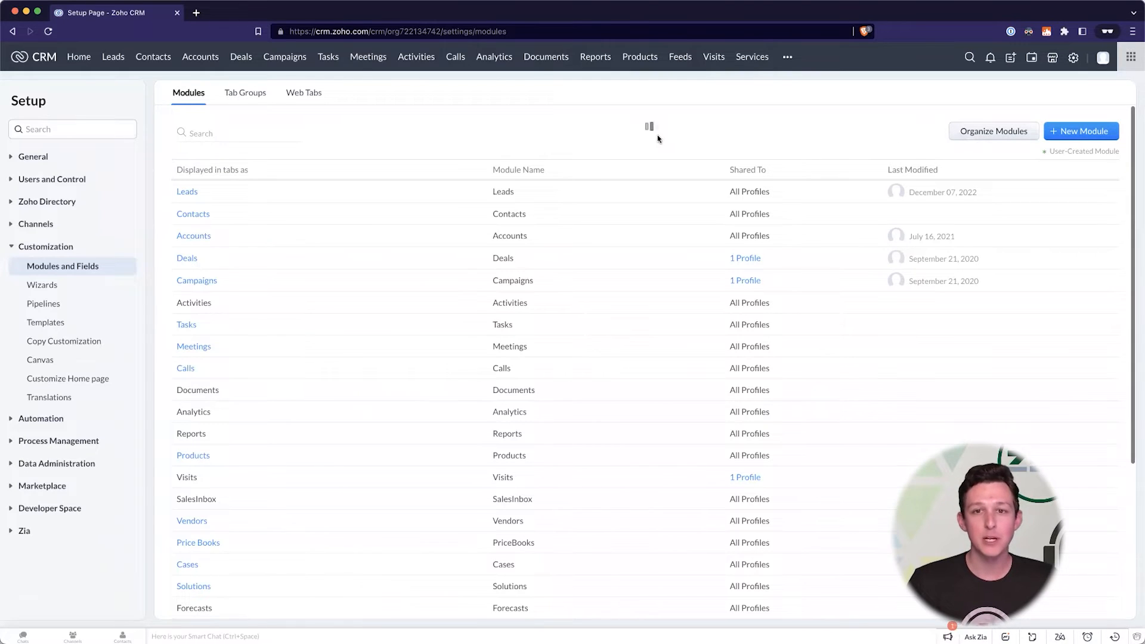
Step: Open the Organize Modules dialog and hide the Timesheets, Projects and Google Ads modules
scroll(559, 199, "down", 10)
scroll(548, 275, "up", 3)
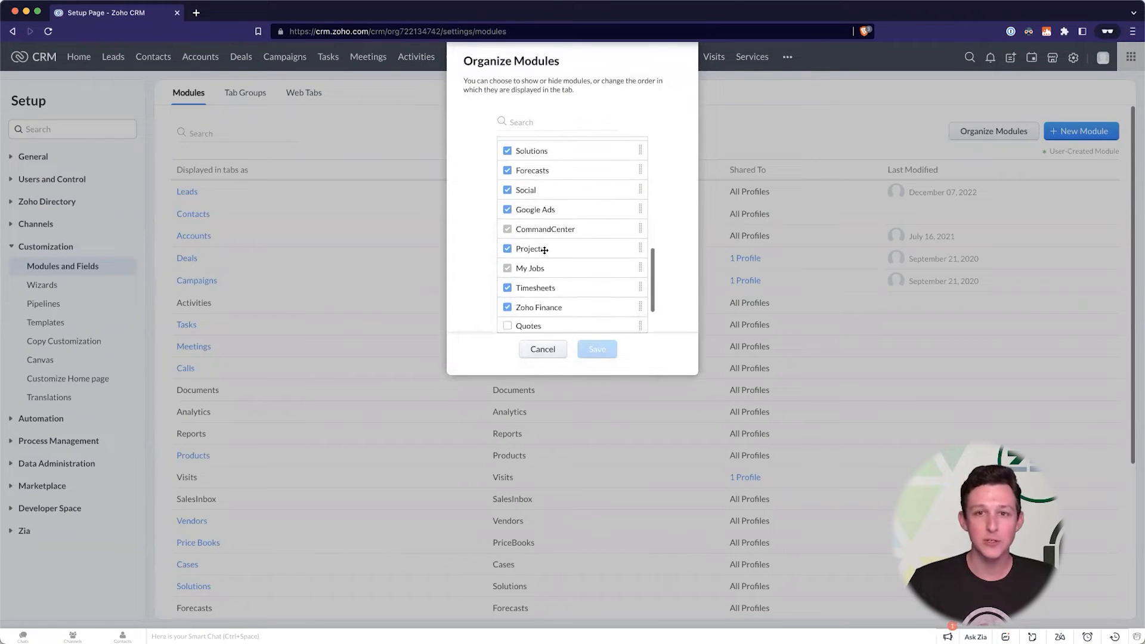
left_click(507, 288)
scroll(510, 291, "up", 1)
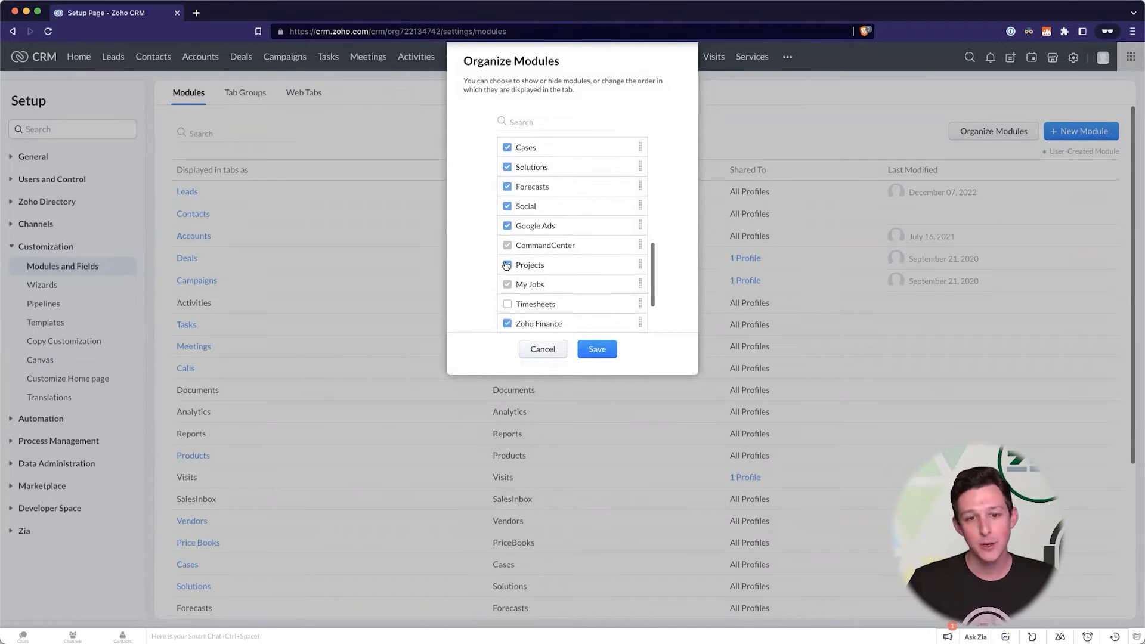
left_click(506, 264)
scroll(508, 258, "up", 1)
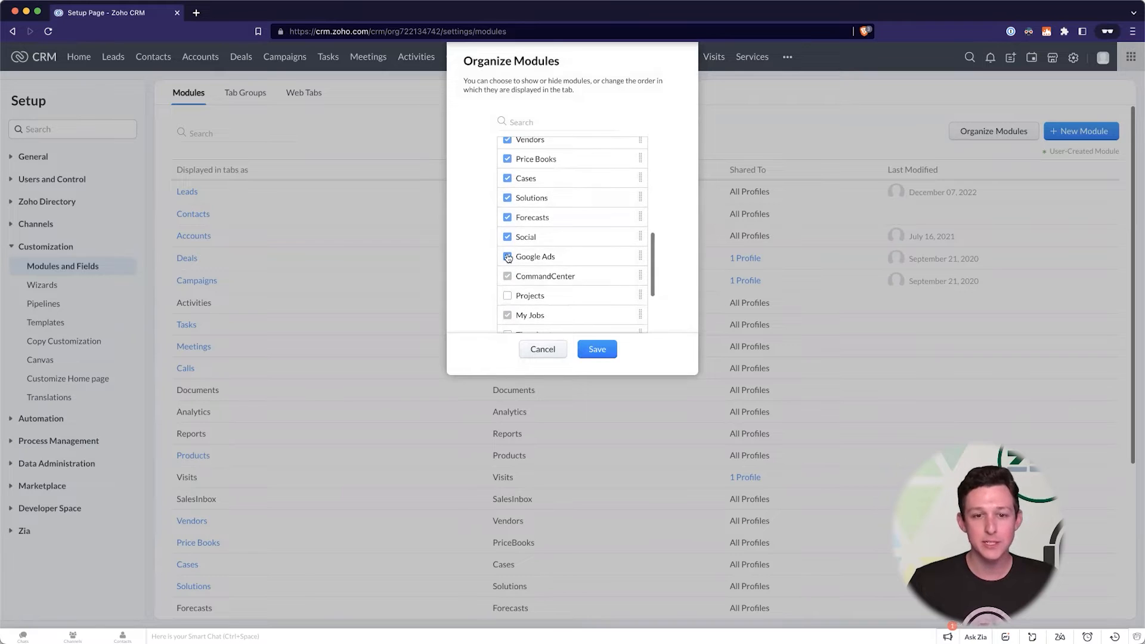
left_click(508, 257)
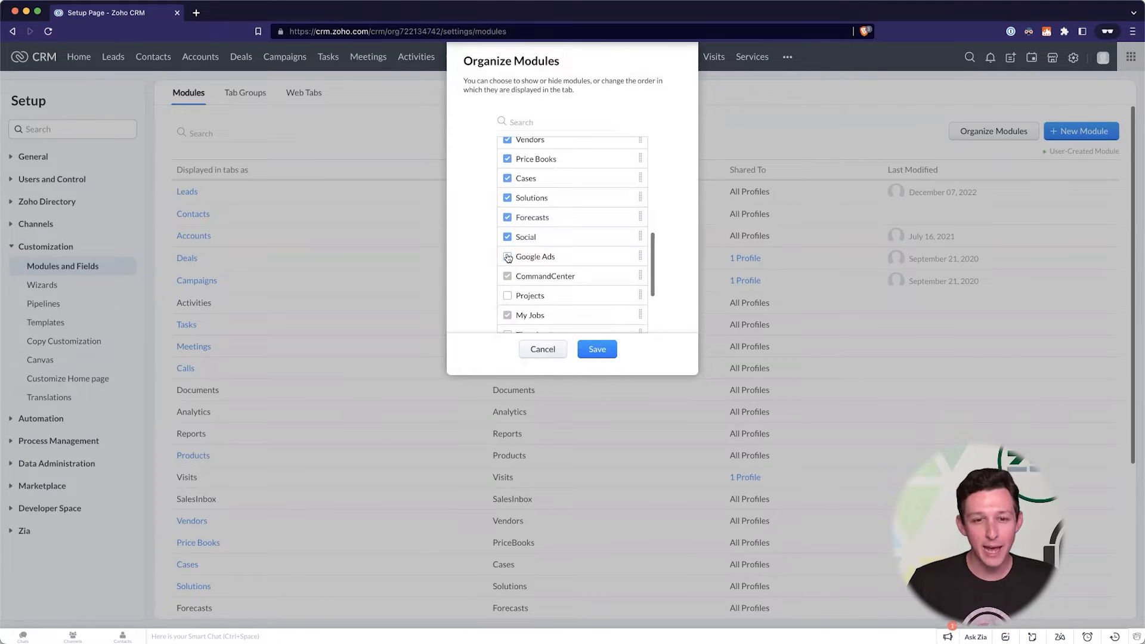
Step: Hide the Social, Forecasts, Solutions, Cases, Price Books and Vendors modules
scroll(507, 257, "up", 1)
left_click(507, 259)
left_click(508, 241)
left_click(507, 221)
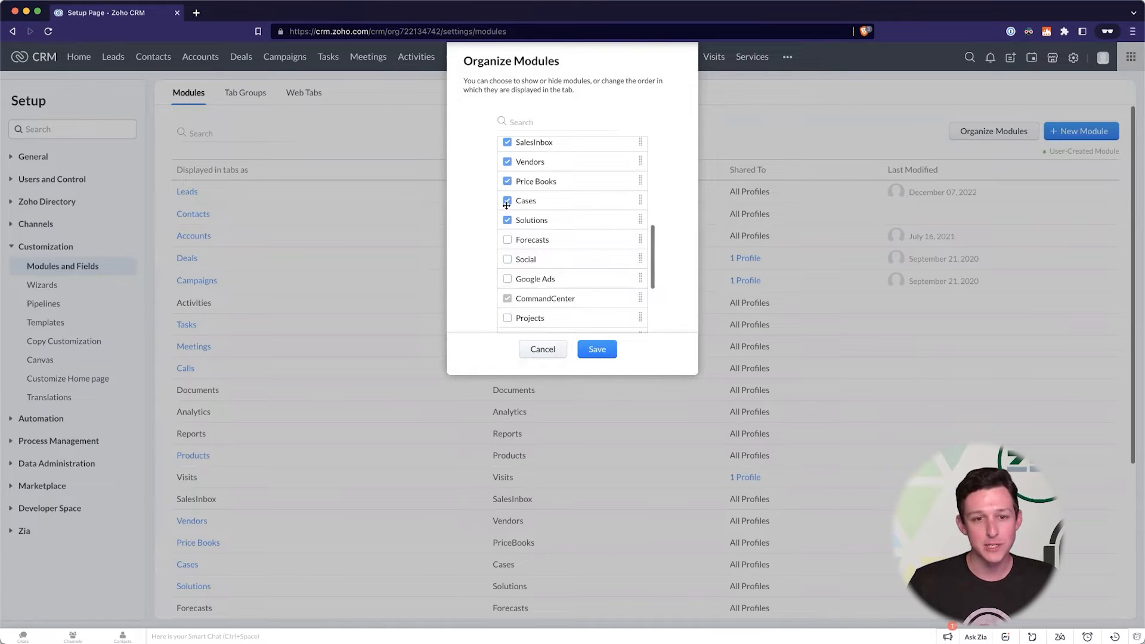
left_click(506, 201)
left_click(507, 182)
left_click(507, 162)
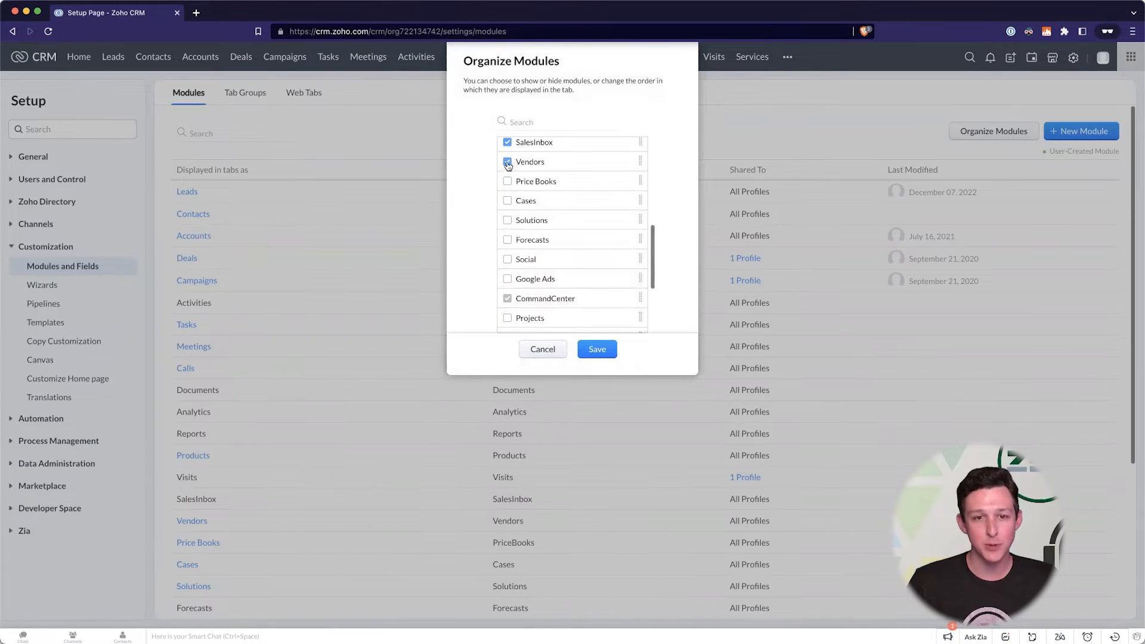
Step: Look over the remaining modules in the list and save the module arrangement
scroll(508, 173, "up", 1)
scroll(508, 174, "up", 7)
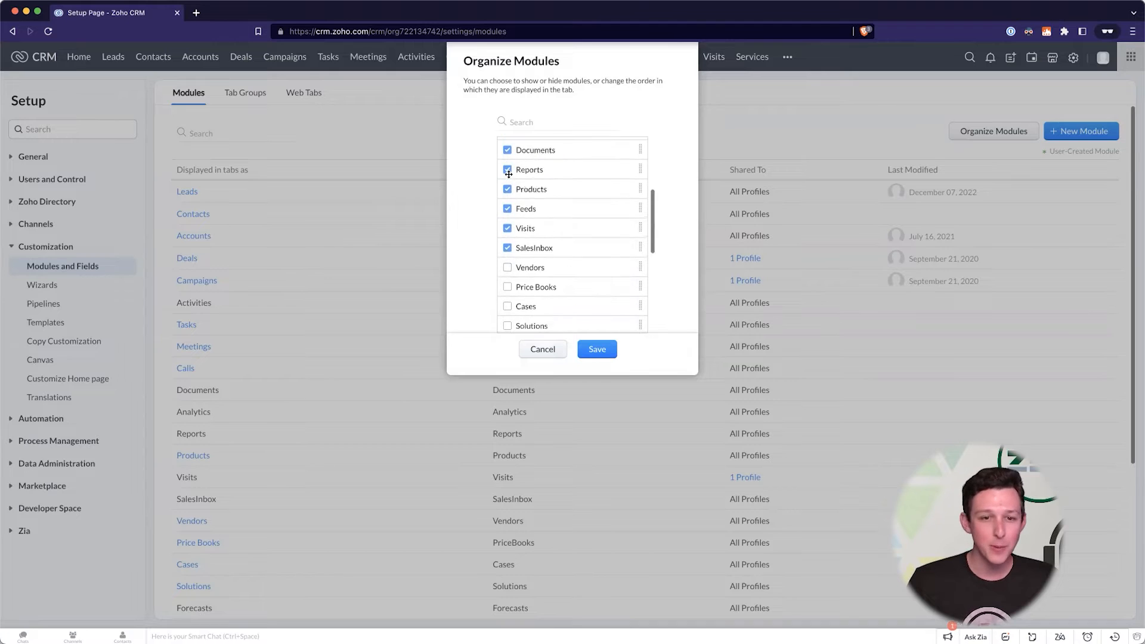
scroll(512, 247, "down", 1)
scroll(507, 253, "up", 2)
scroll(508, 256, "up", 3)
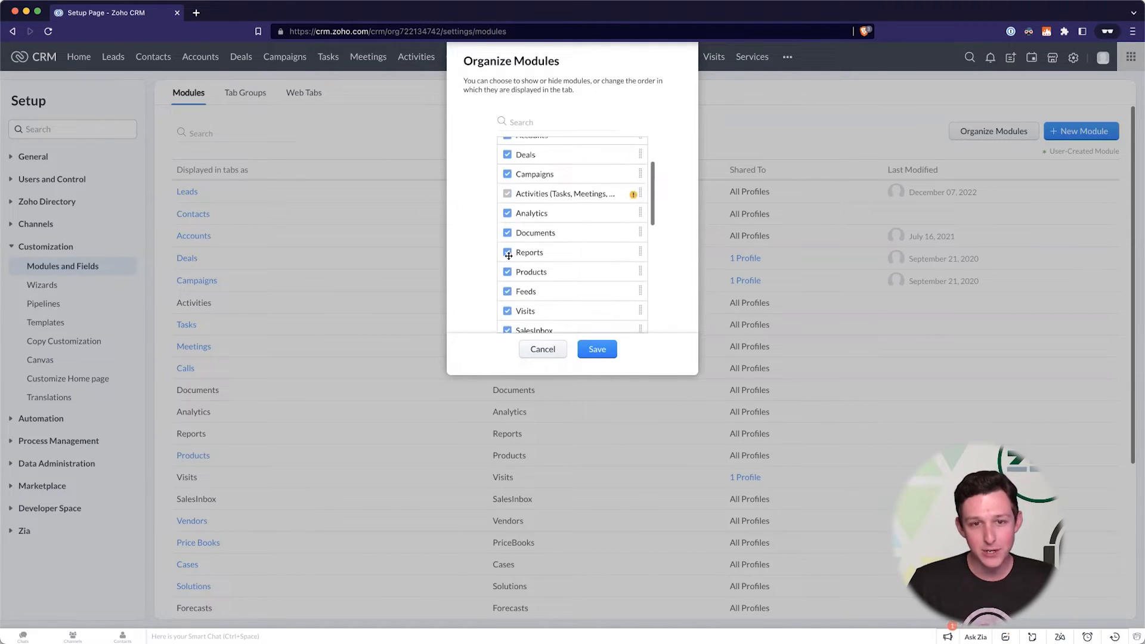
scroll(508, 259, "down", 10)
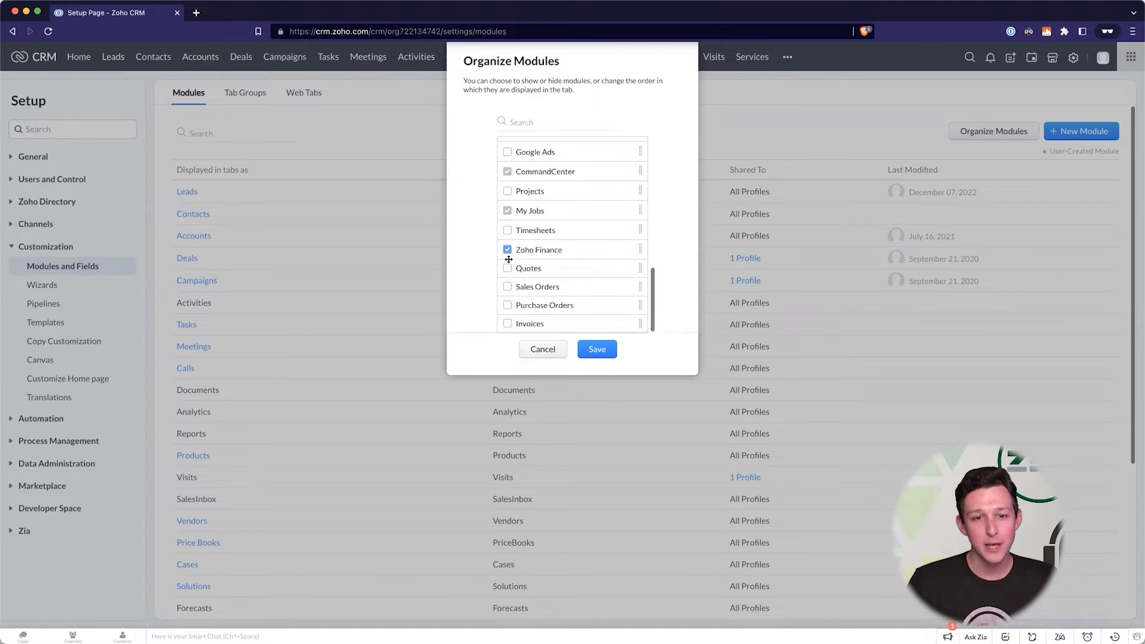
left_click(584, 349)
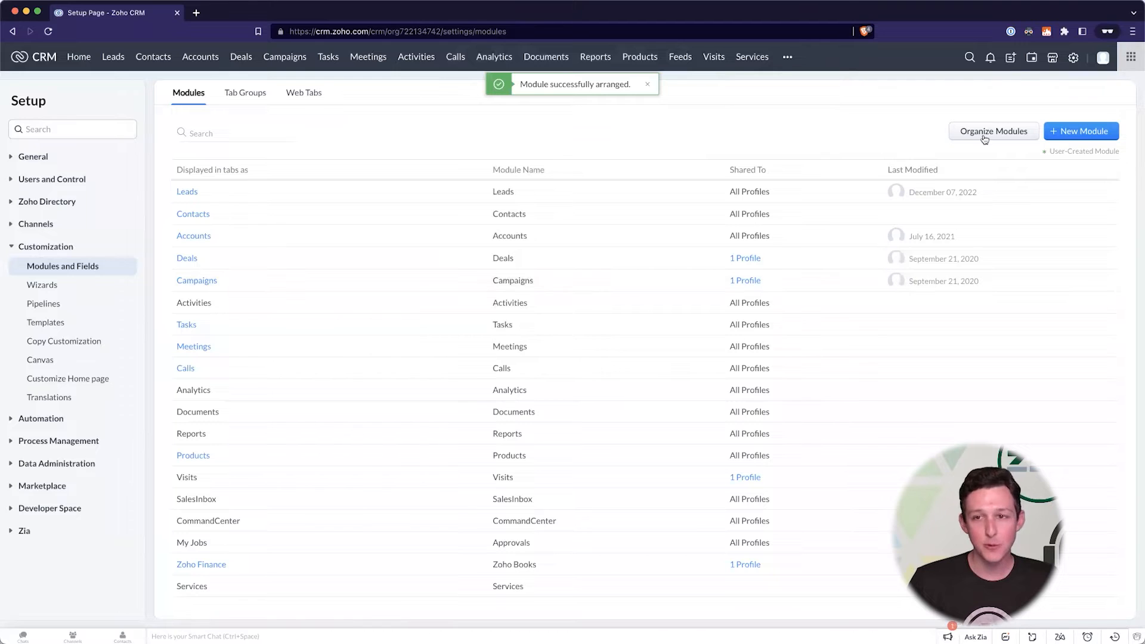
Step: Reopen Organize Modules, review the visible and hidden modules, and close it without changing anything
left_click(986, 132)
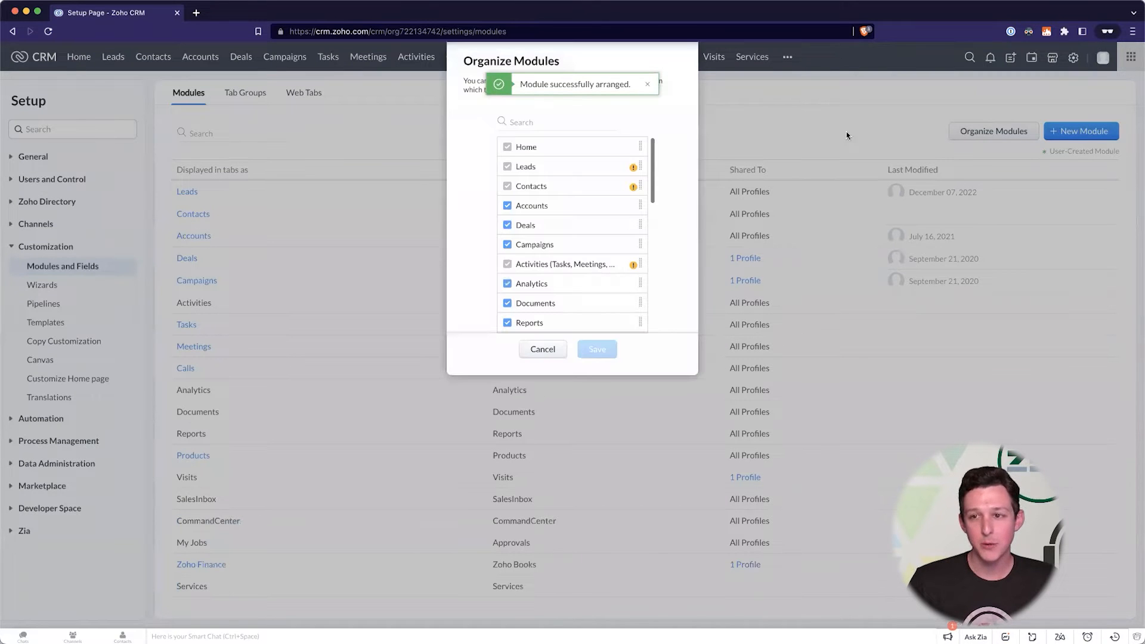
scroll(571, 258, "down", 2)
scroll(571, 258, "down", 5)
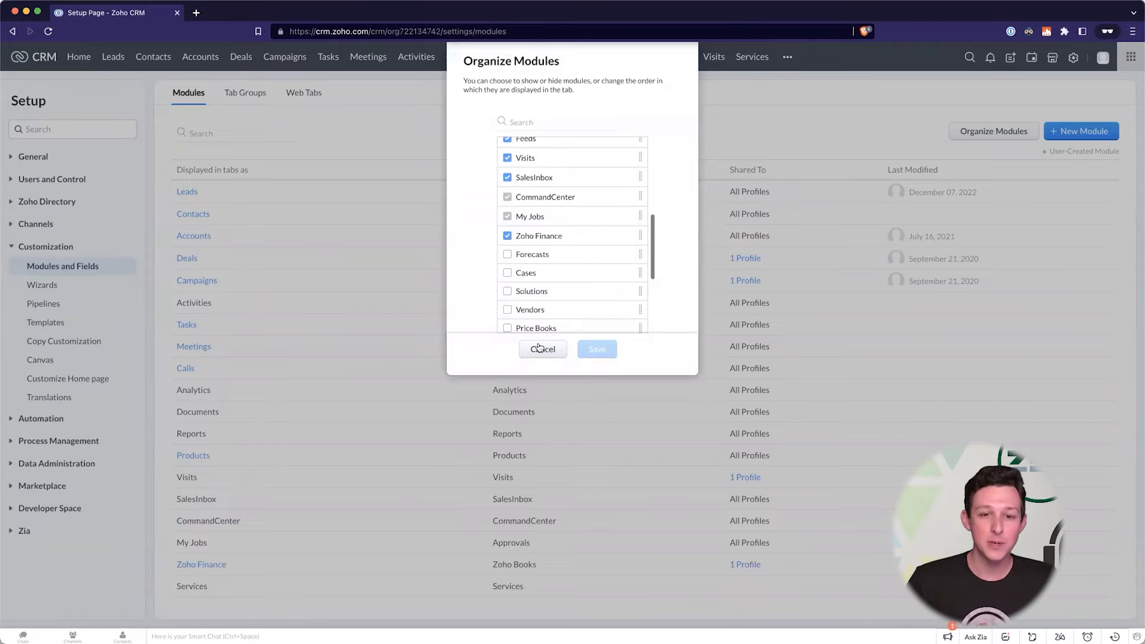
scroll(519, 286, "down", 1)
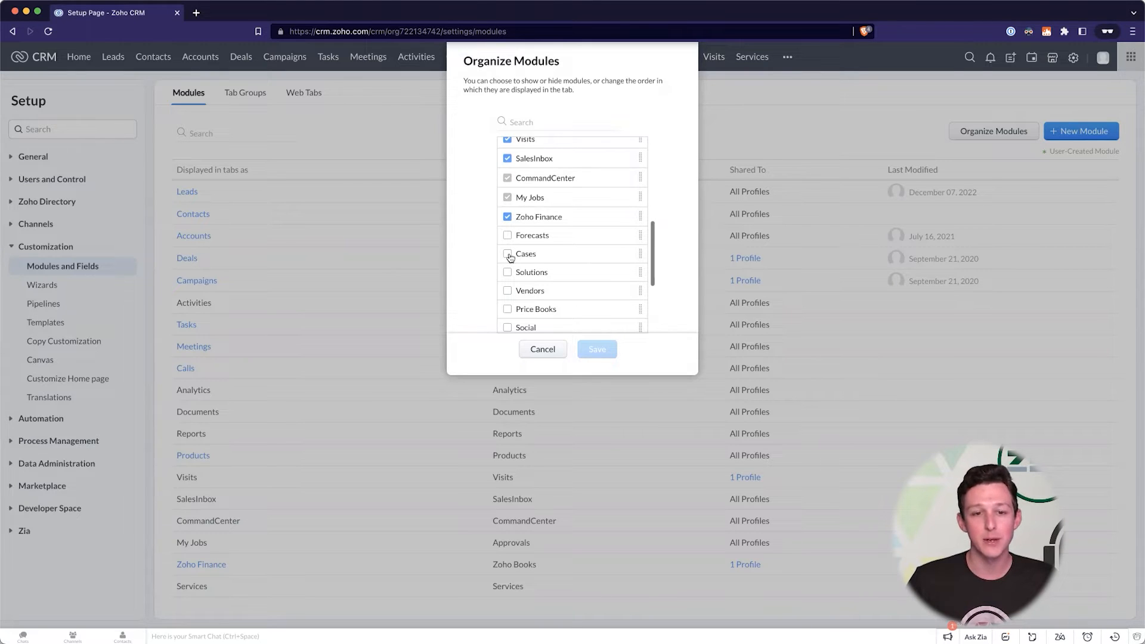
left_click(530, 351)
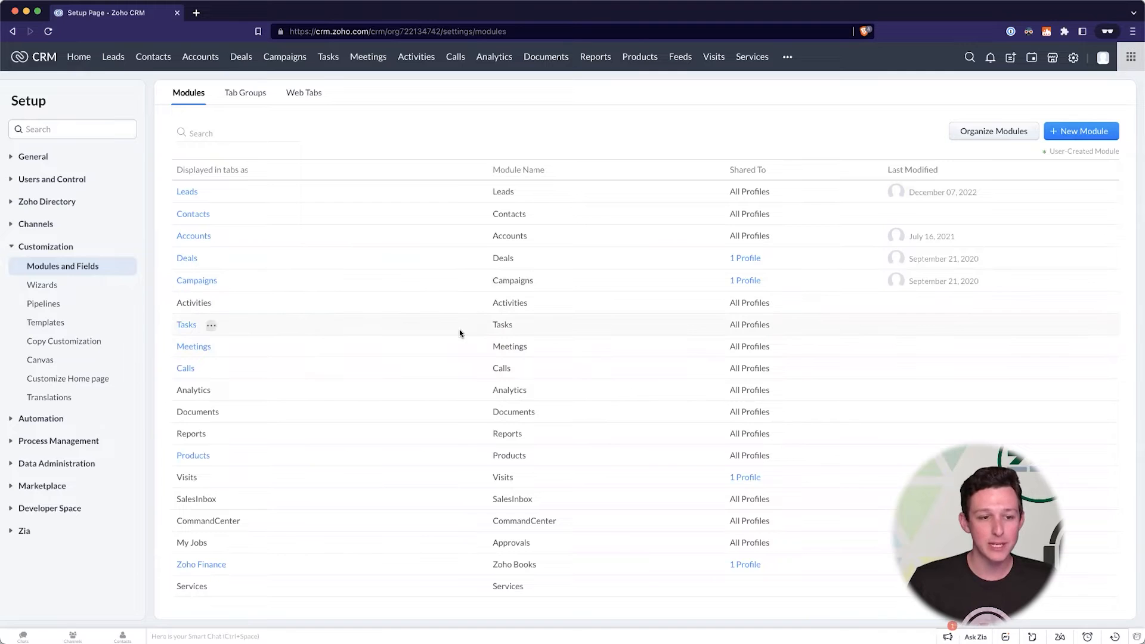
Step: Remove the Standard profile from the Analytics module's permissions and save, leaving only the Administrator profile
left_click(224, 390)
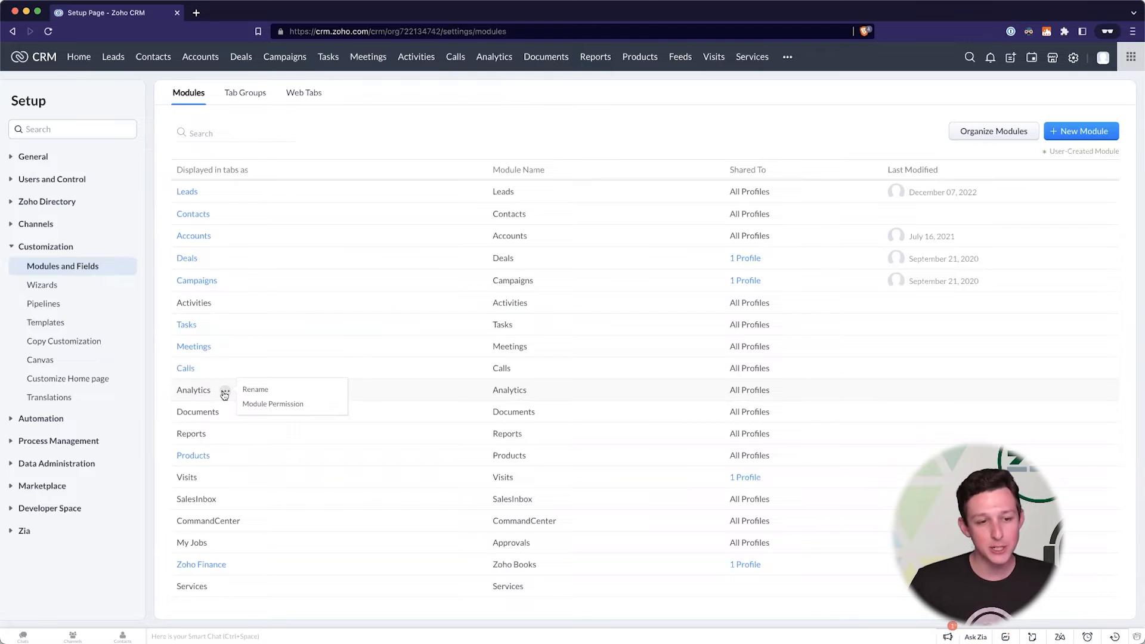
left_click(259, 406)
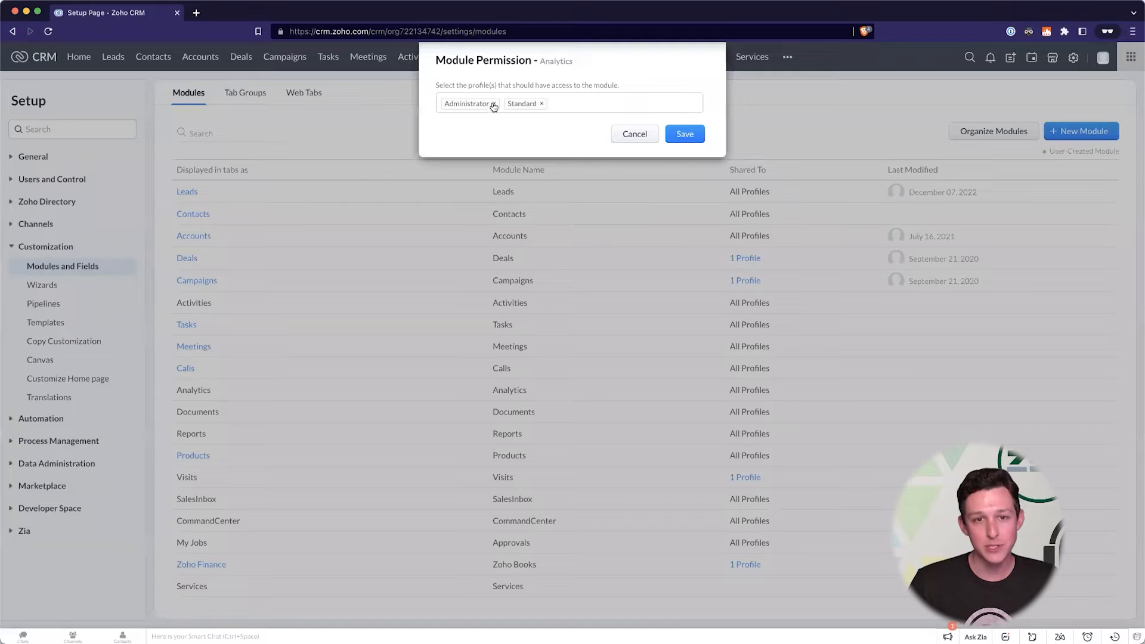
left_click(540, 104)
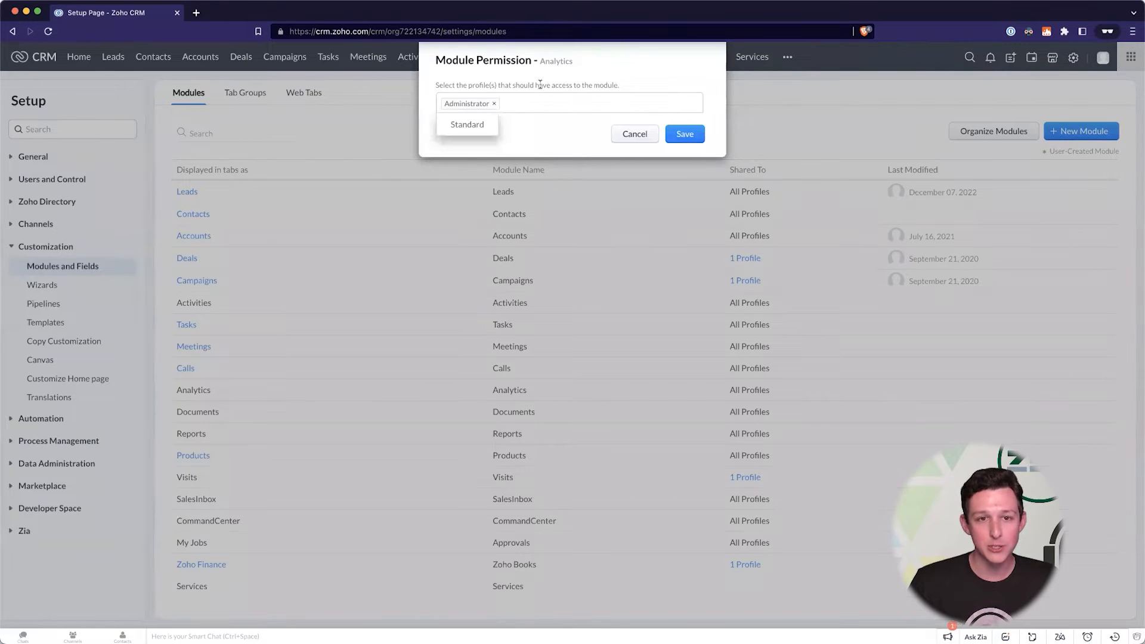
left_click(686, 134)
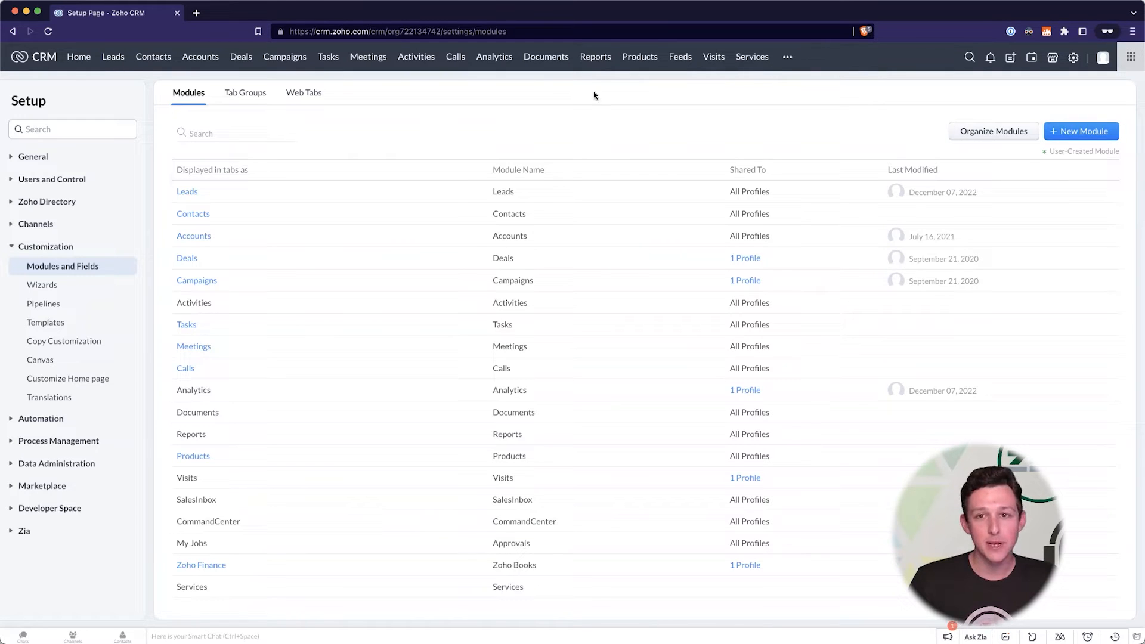
Step: Reload the page, check the overflow list of modules, and dismiss the 1Password save prompt
left_click(49, 31)
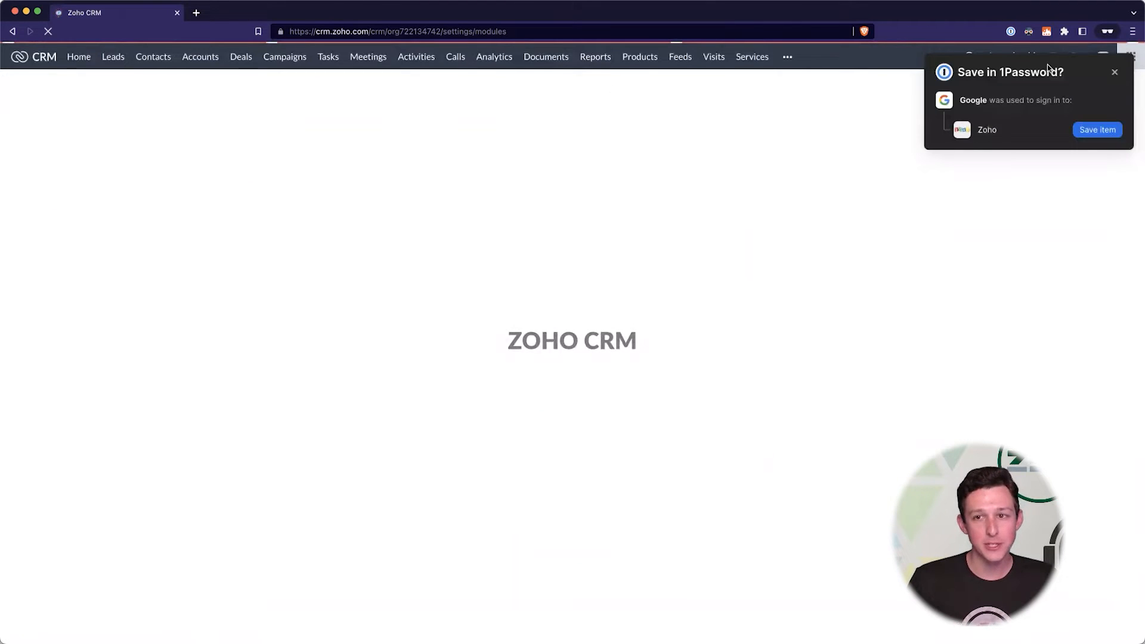
left_click(786, 57)
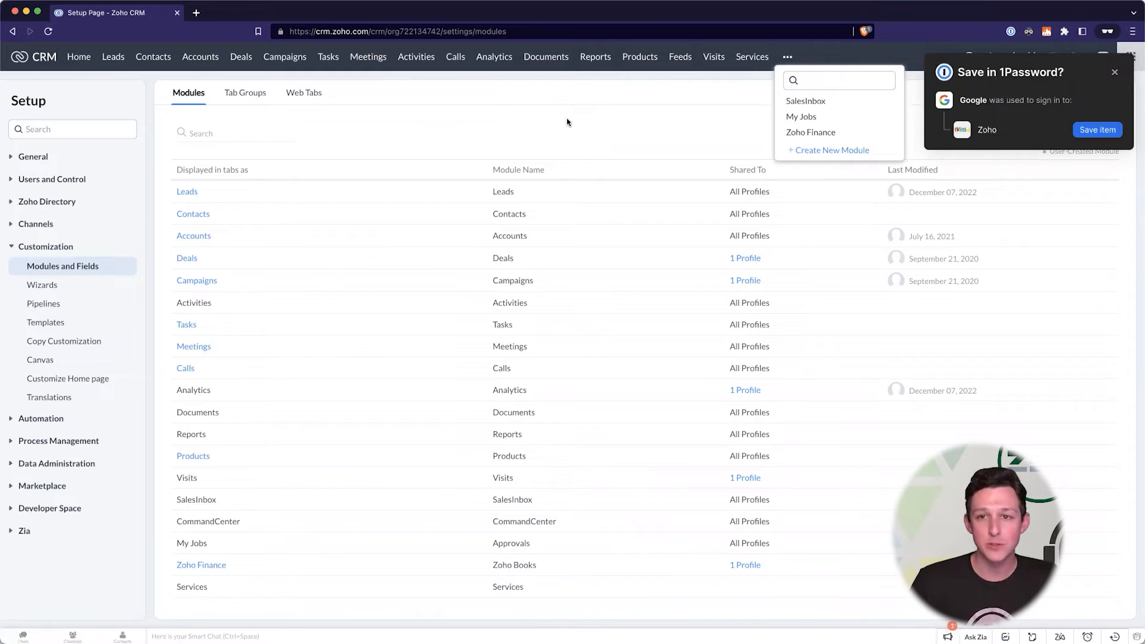
left_click(576, 358)
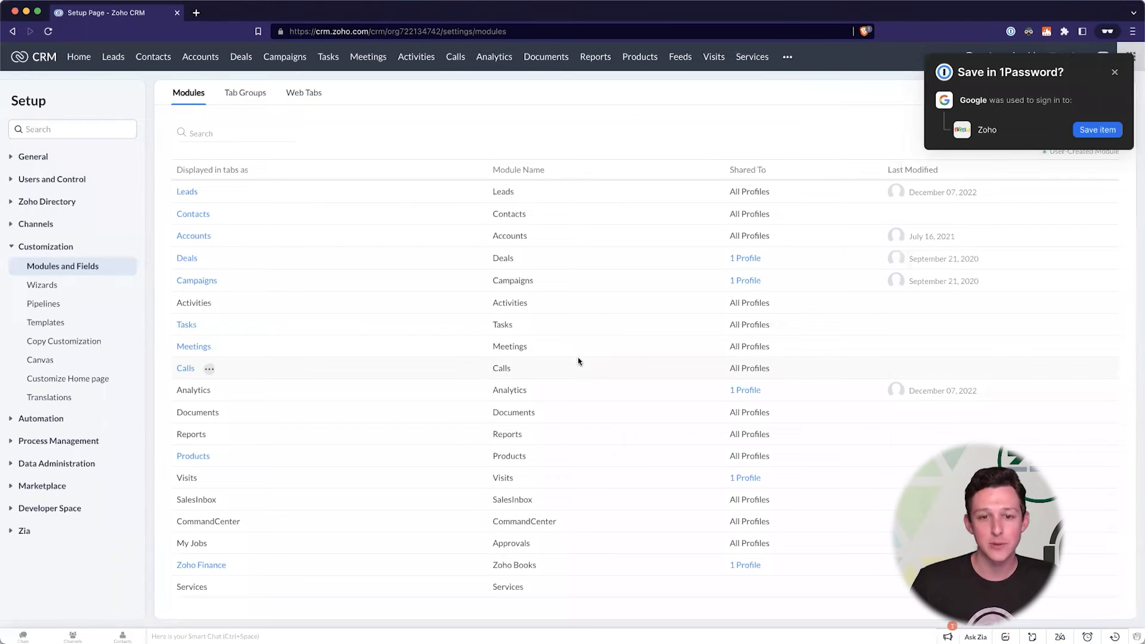
left_click(1114, 72)
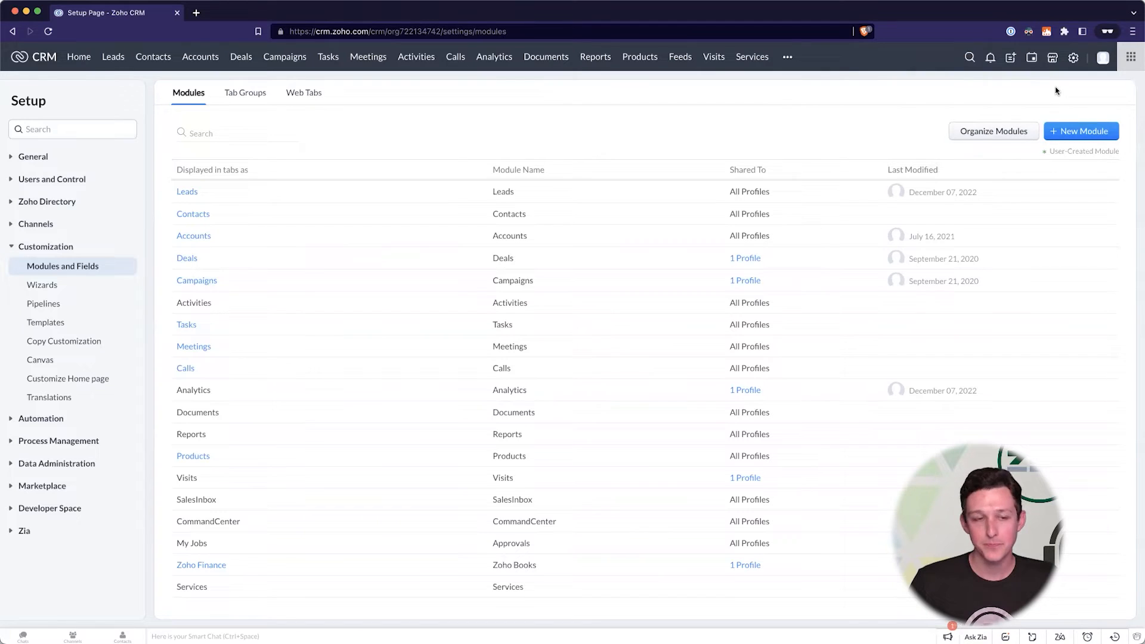
Step: Open the Tab Groups settings, read the note on limits, and start a new tab group named "Core modules"
left_click(240, 94)
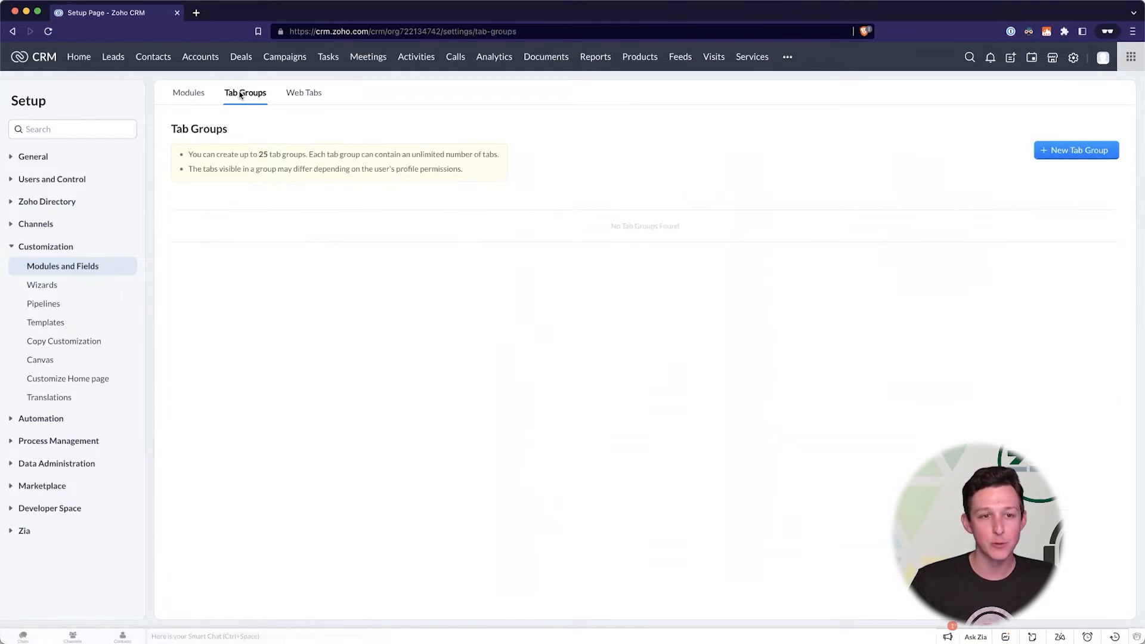
left_click_drag(189, 157, 455, 154)
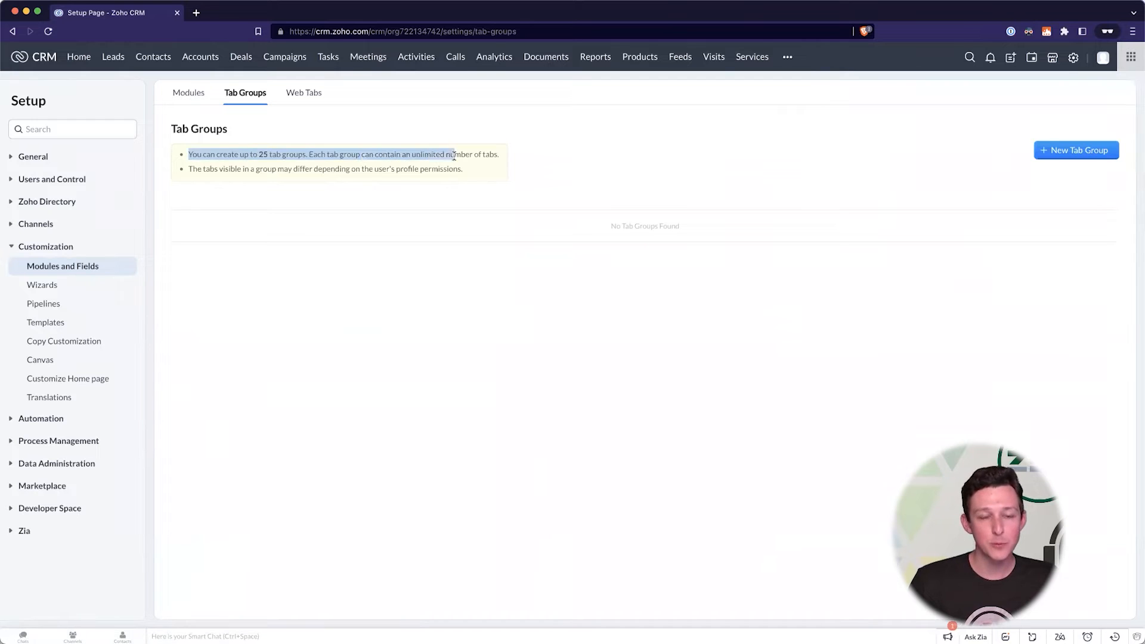
left_click(741, 200)
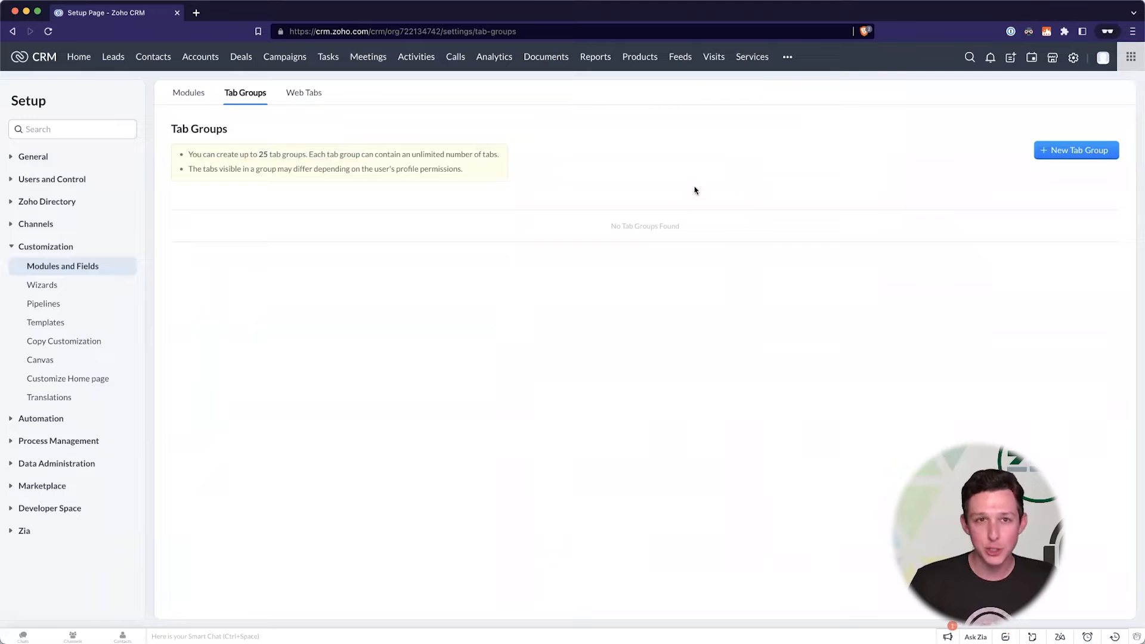
left_click(1095, 156)
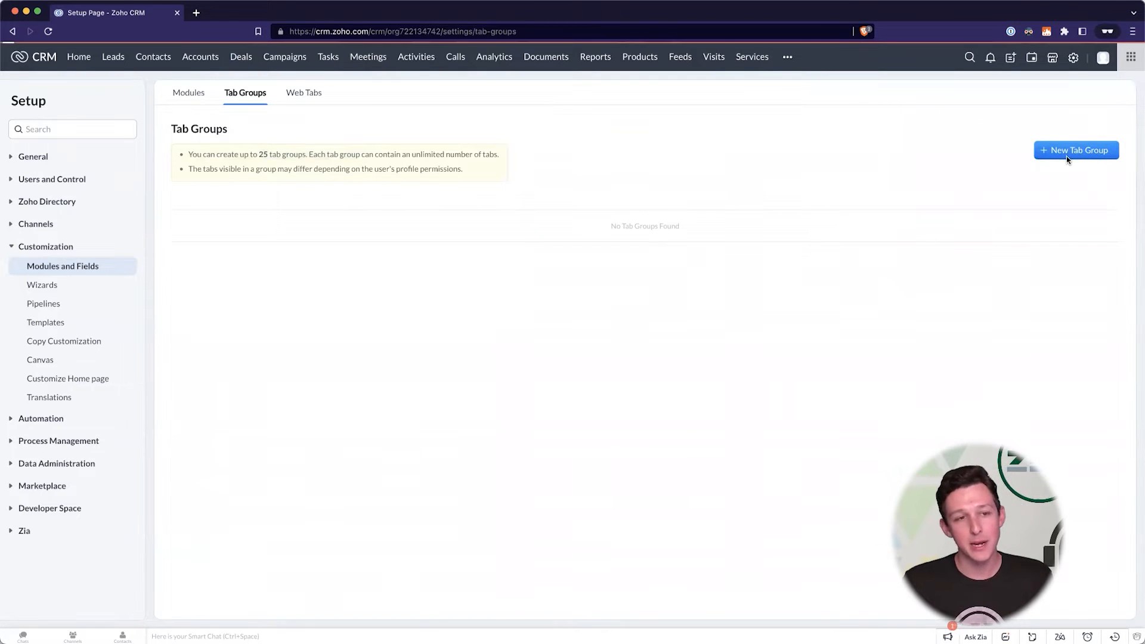
scroll(514, 171, "down", 3)
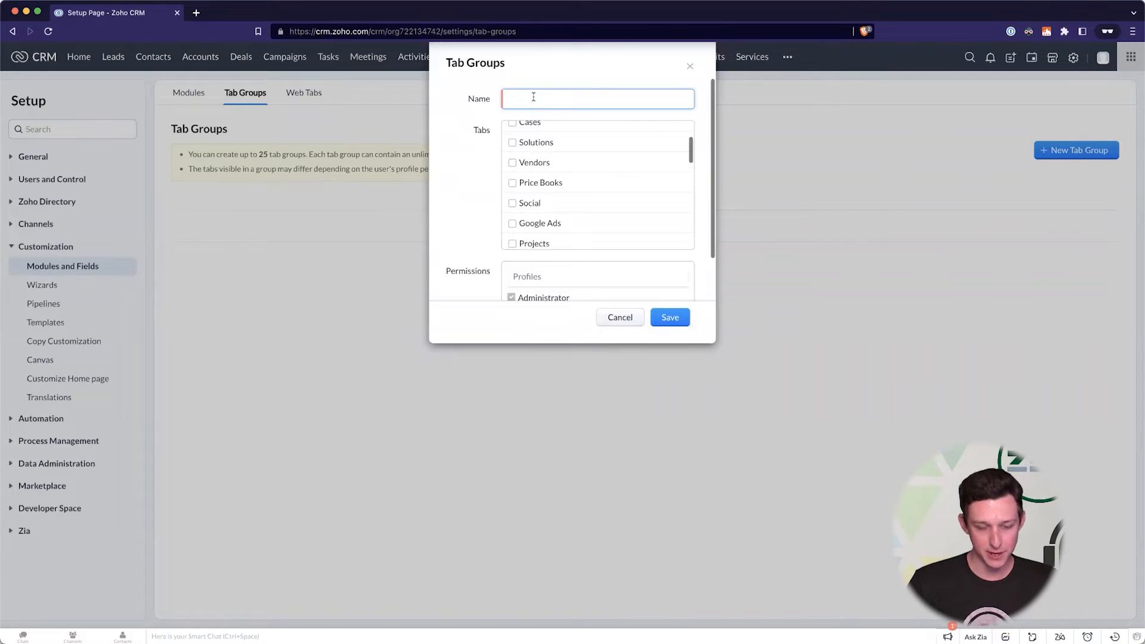
type("Core modules")
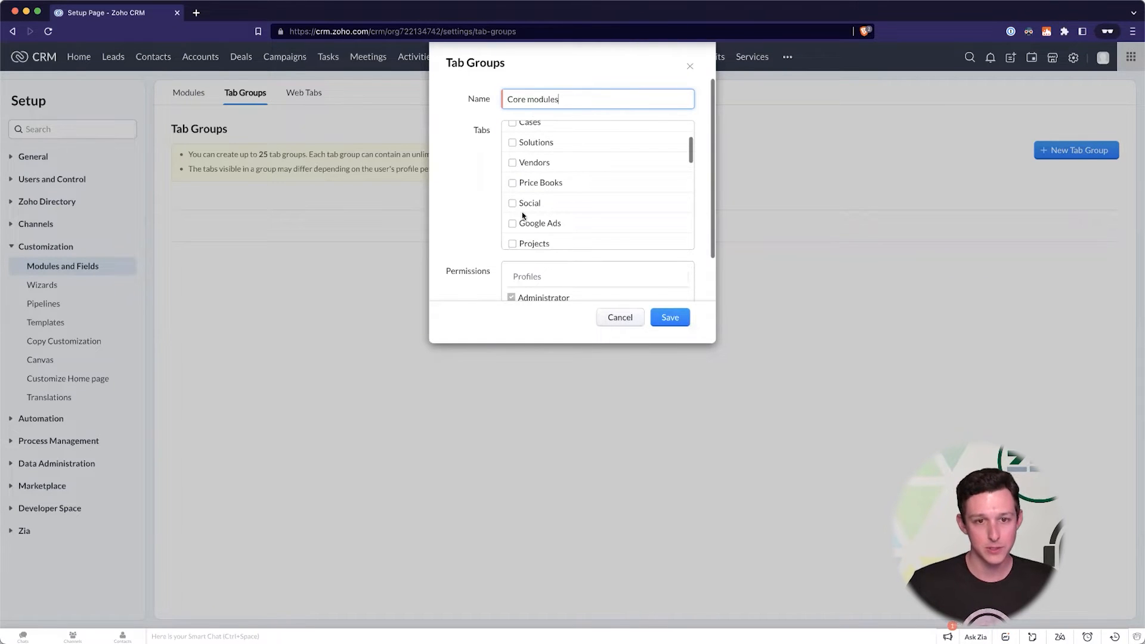
Step: Add Leads, Contacts, Accounts, Deals and Activities to the Core modules tab group and save it
scroll(521, 212, "up", 3)
scroll(521, 212, "down", 10)
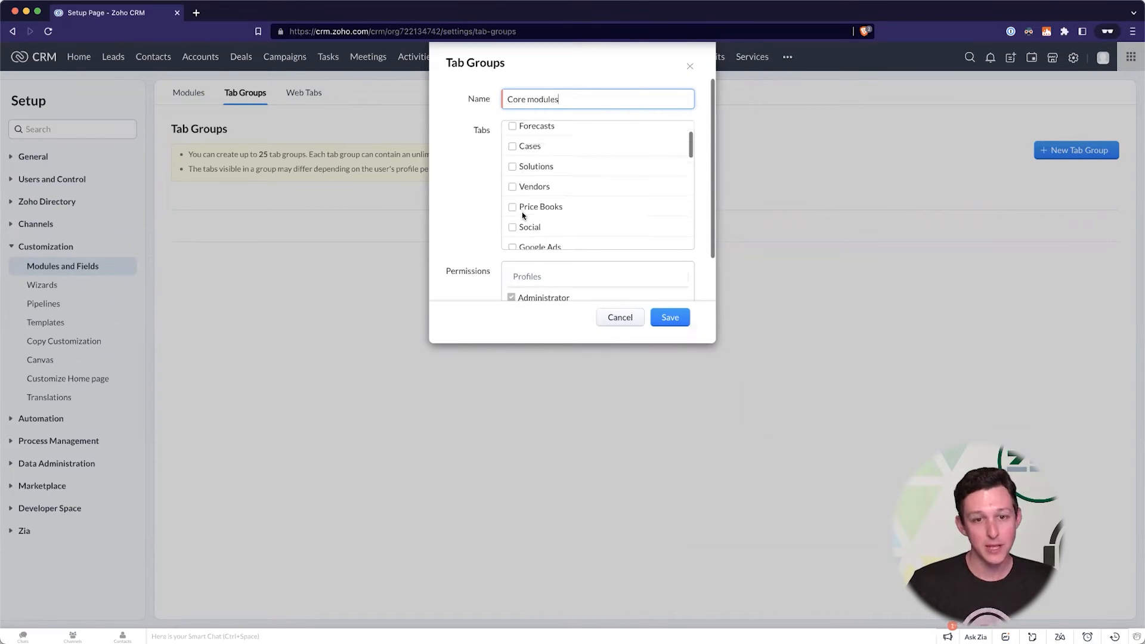
scroll(522, 213, "down", 2)
left_click(512, 186)
left_click(512, 207)
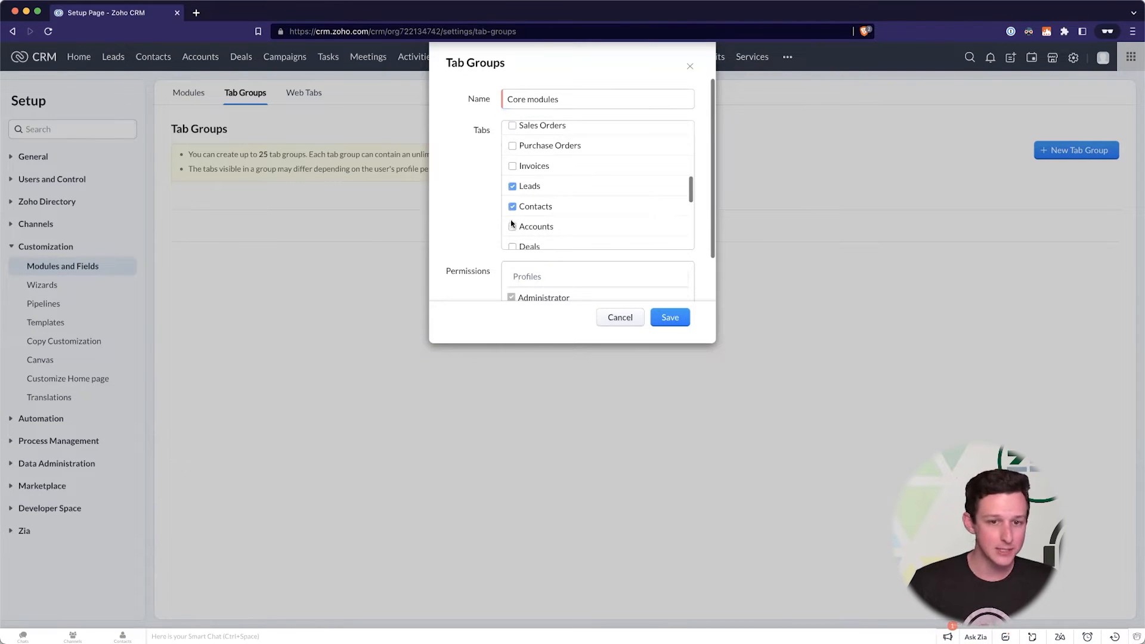
left_click(512, 226)
scroll(514, 222, "down", 2)
left_click(513, 205)
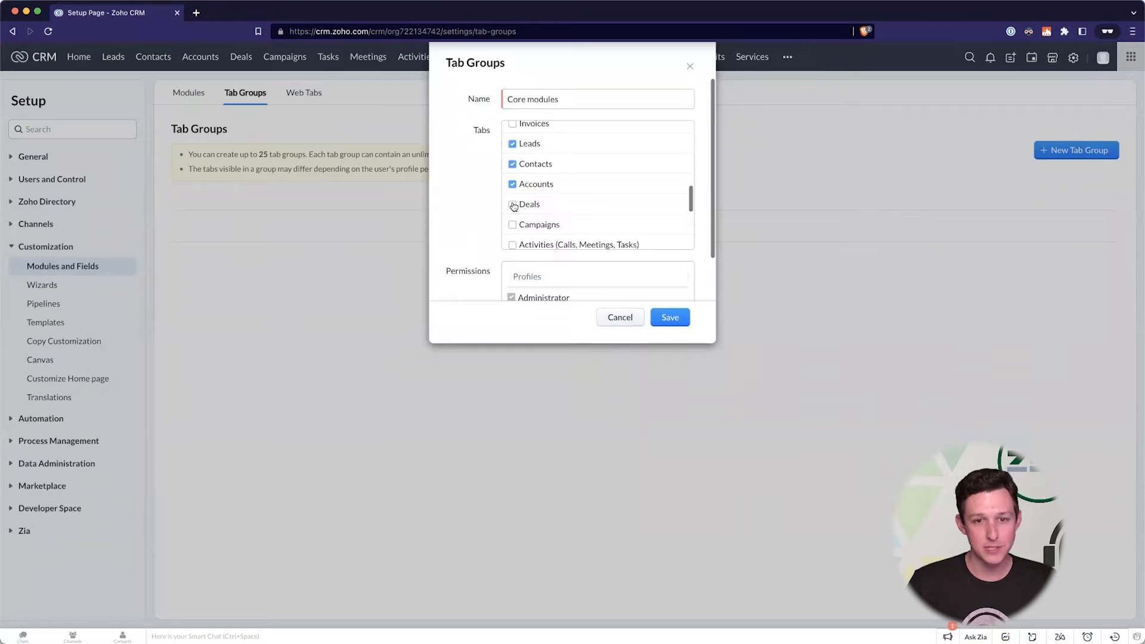
scroll(547, 213, "down", 2)
left_click(512, 216)
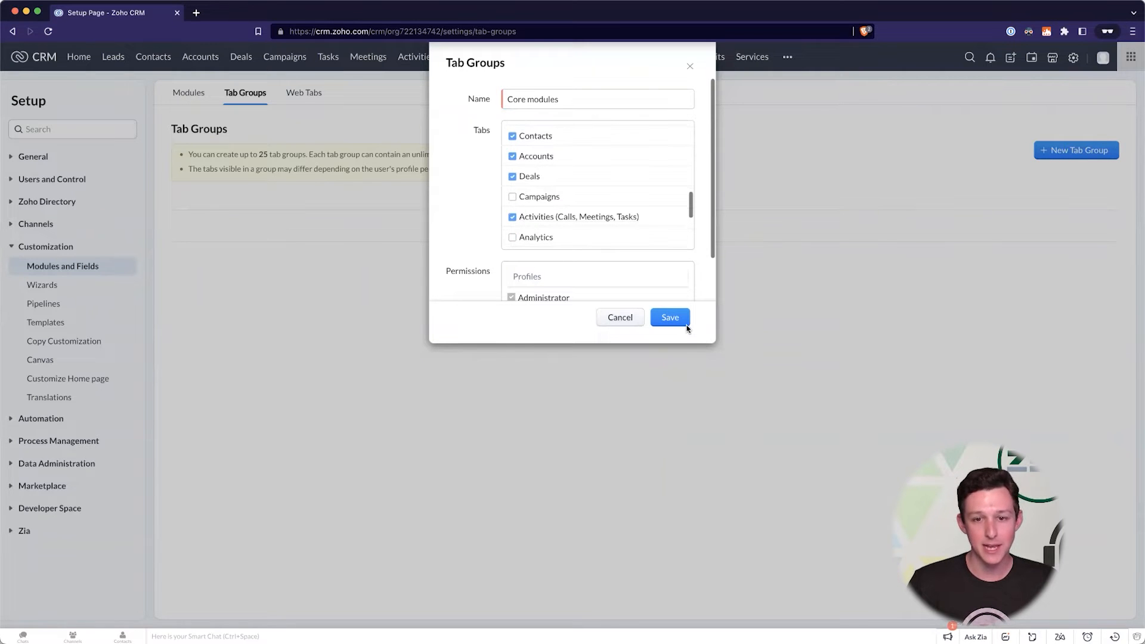
left_click(669, 317)
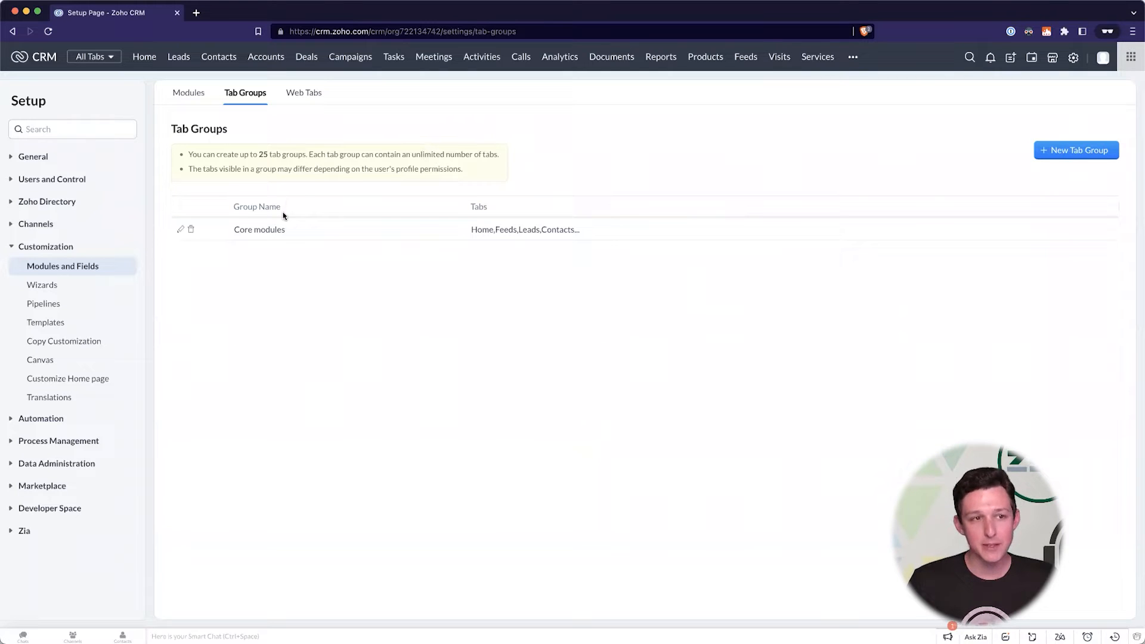
Step: Switch the navigation bar to the Core modules tab group and check the tab group choices
left_click(114, 60)
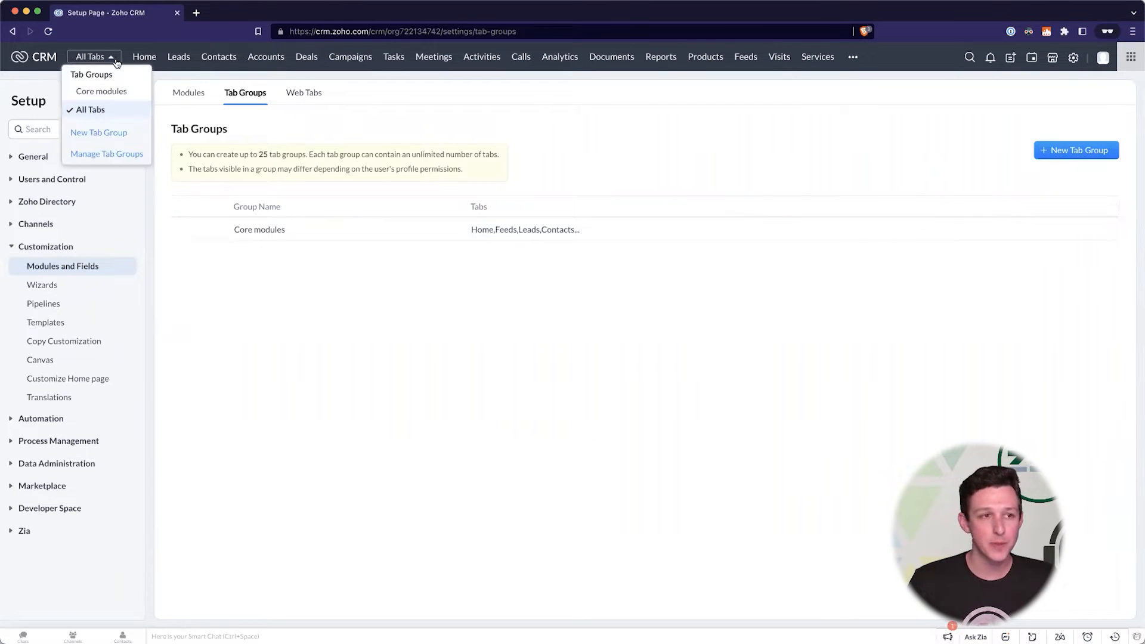
left_click(109, 93)
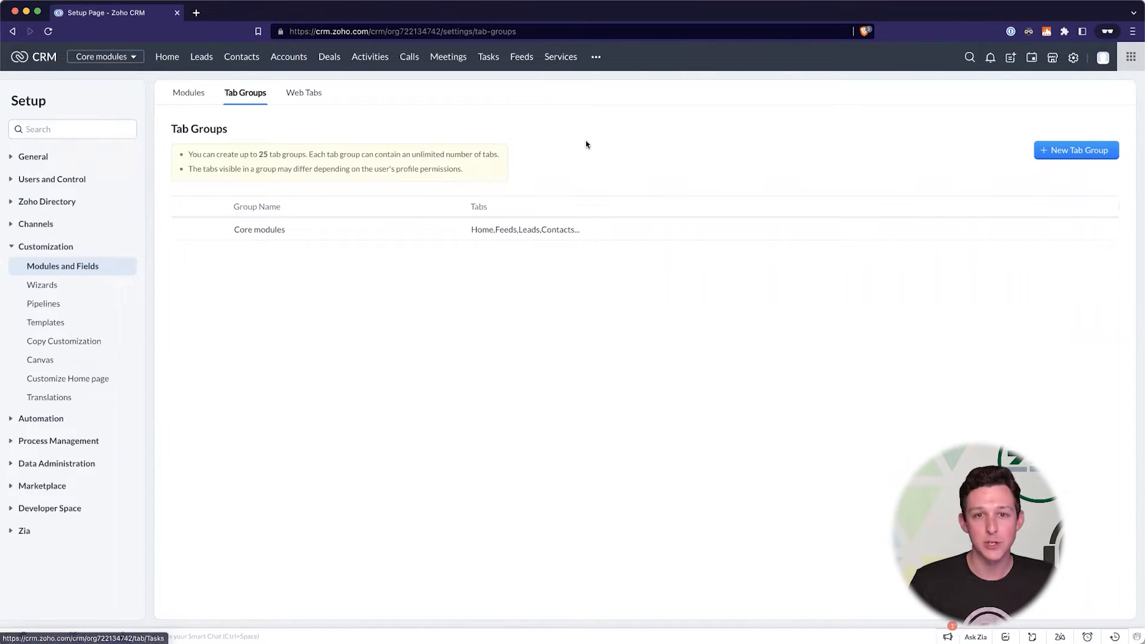
left_click(120, 65)
left_click(340, 167)
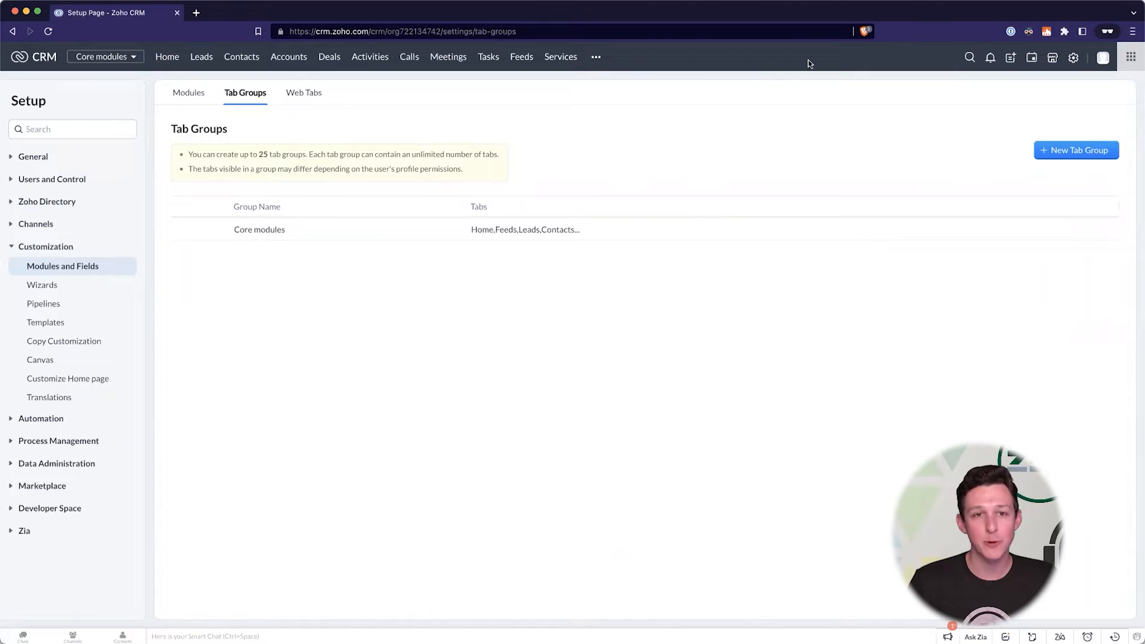
Step: Return to the module list, review which modules are shown or hidden in Organize Modules, and close it without changes
left_click(187, 95)
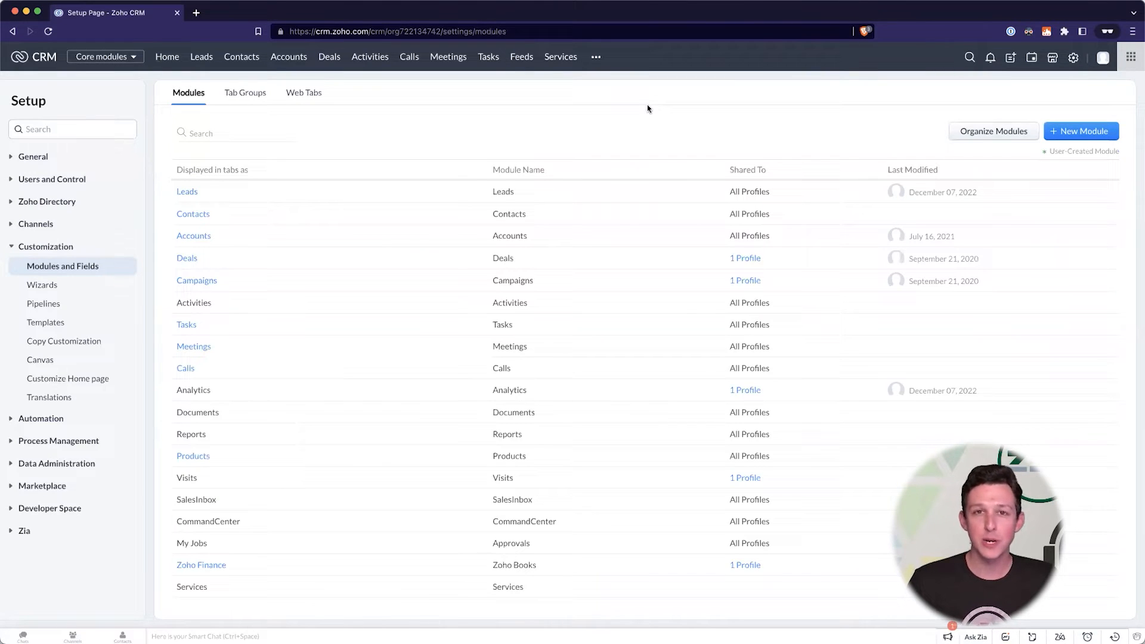
left_click(1007, 131)
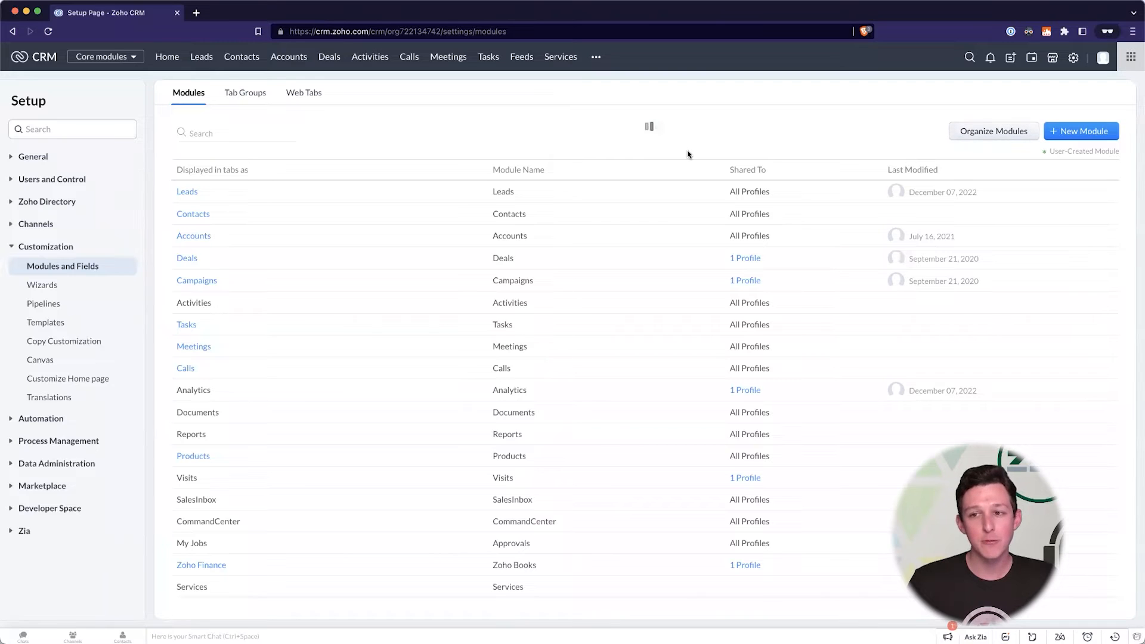
scroll(597, 214, "down", 5)
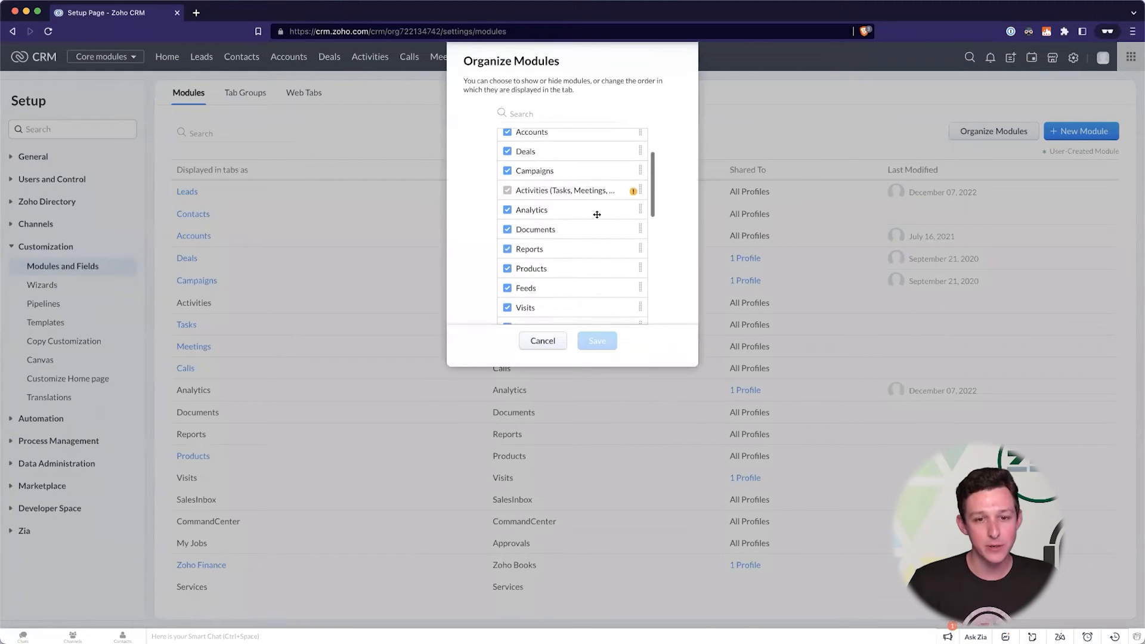
scroll(596, 214, "down", 1)
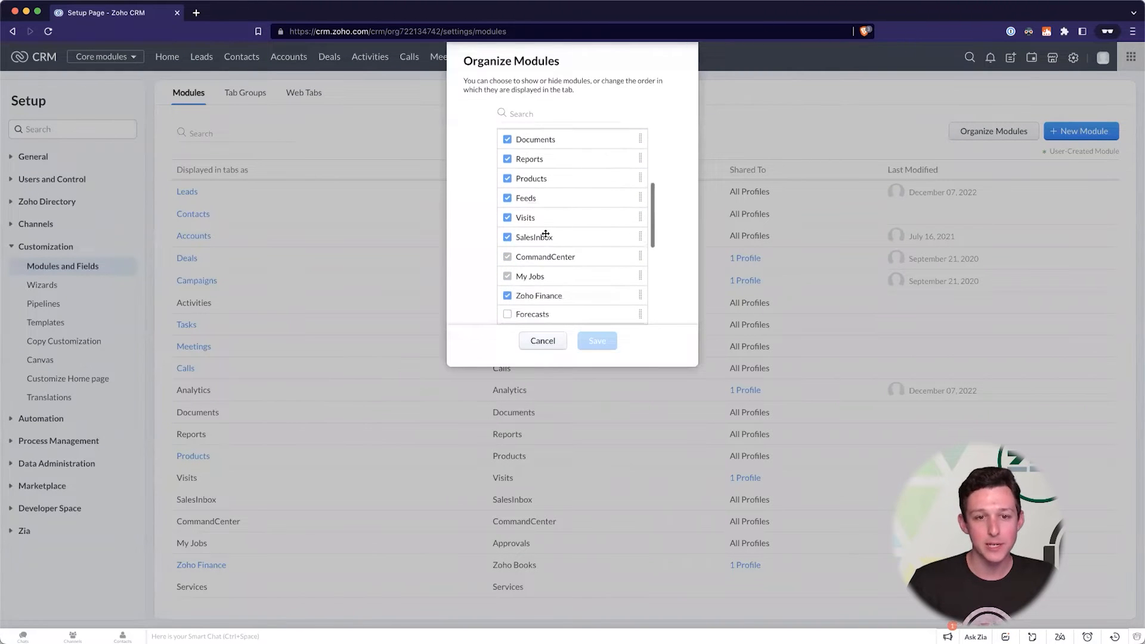
left_click(539, 338)
Step: View which profiles have access to the Analytics module and close its permissions without changes
left_click(225, 391)
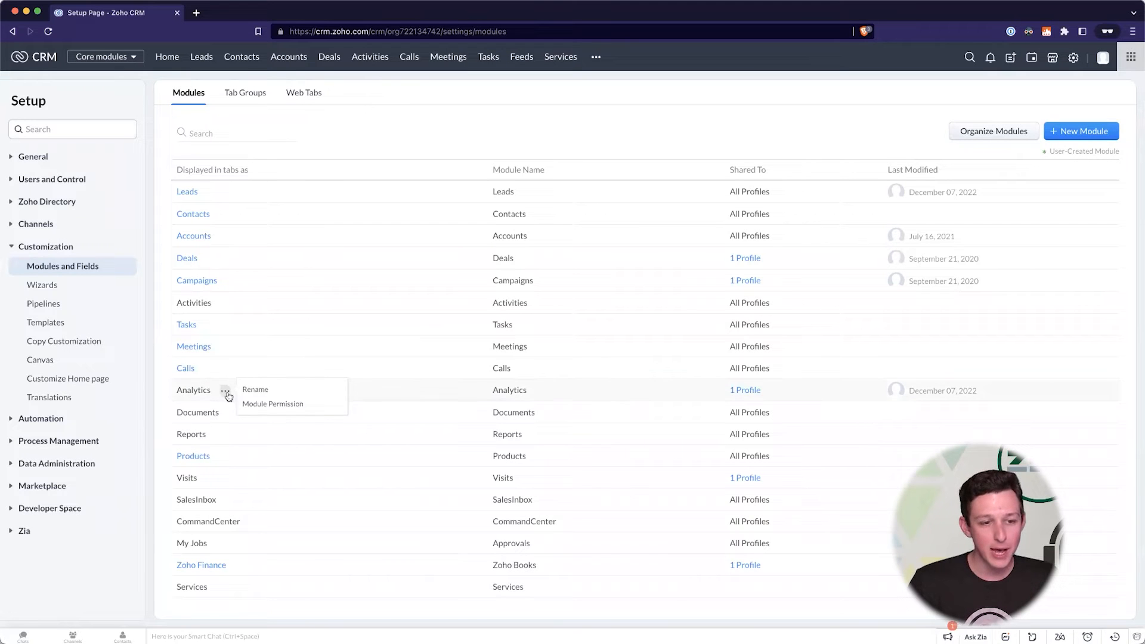
left_click(273, 403)
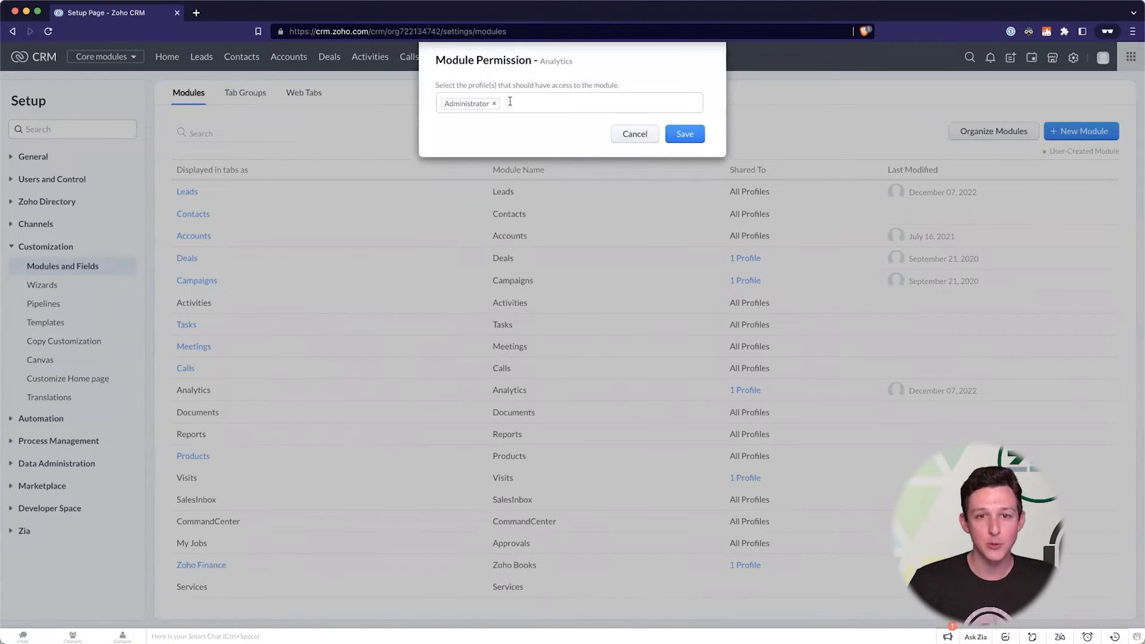
left_click(636, 133)
Step: Go back to the Tab Groups settings, switch the navigation to All Tabs, and return it to Core modules
left_click(247, 102)
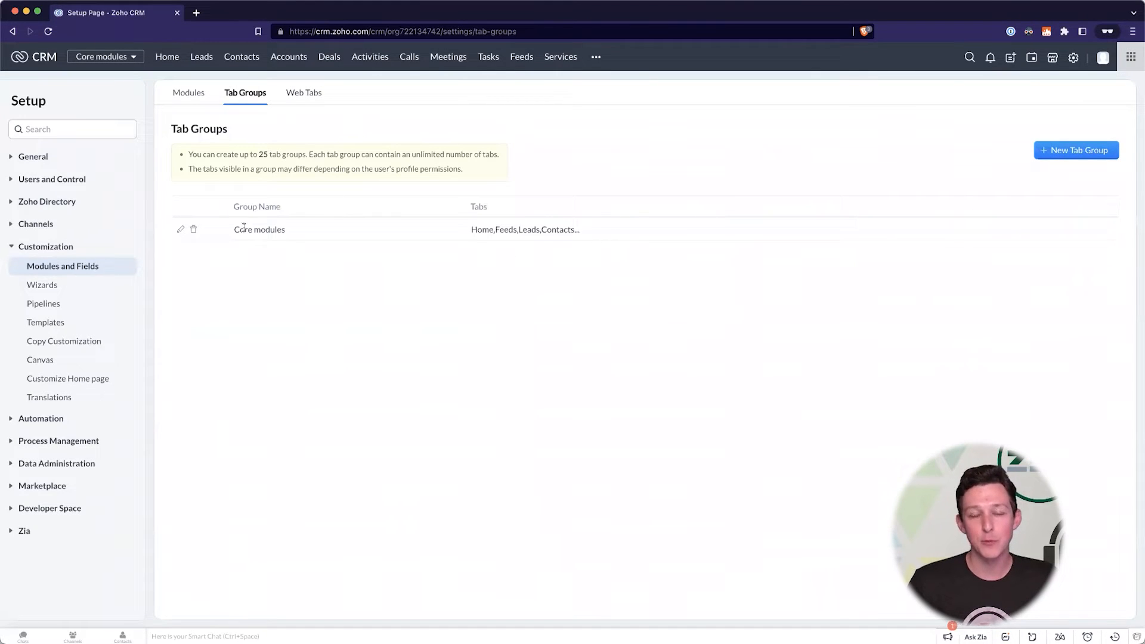
left_click(128, 57)
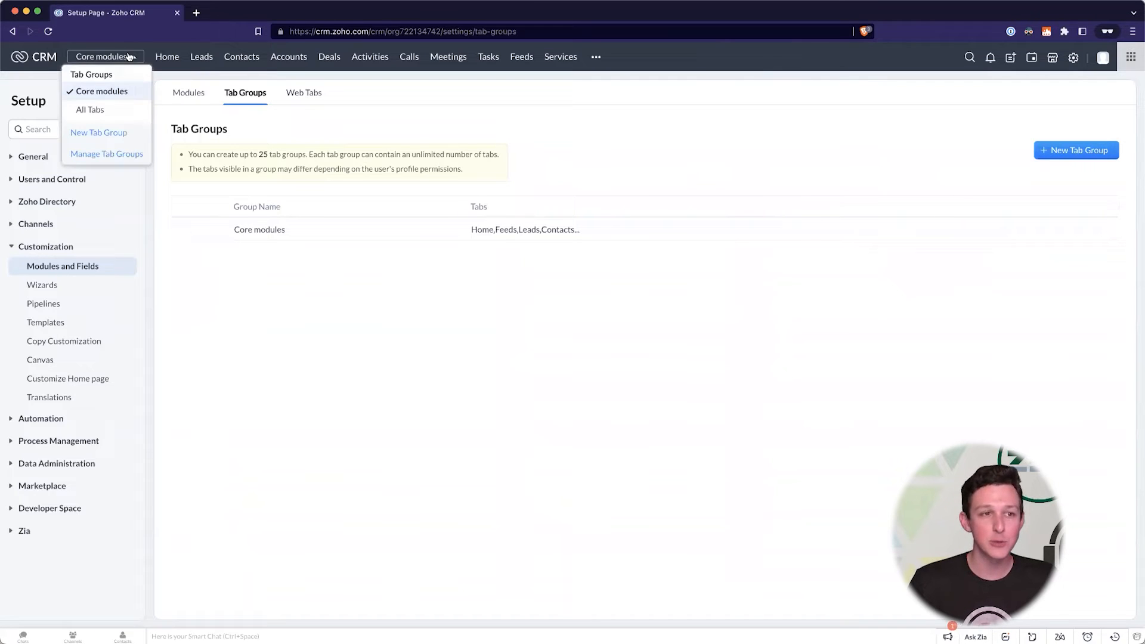
left_click(111, 112)
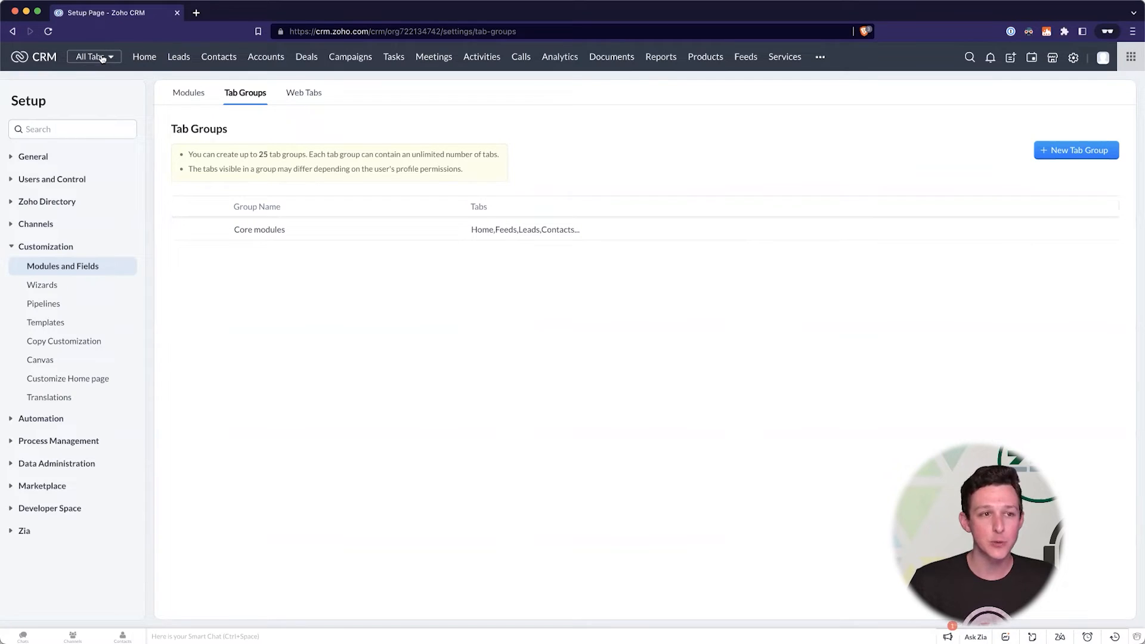
left_click(103, 57)
left_click(99, 91)
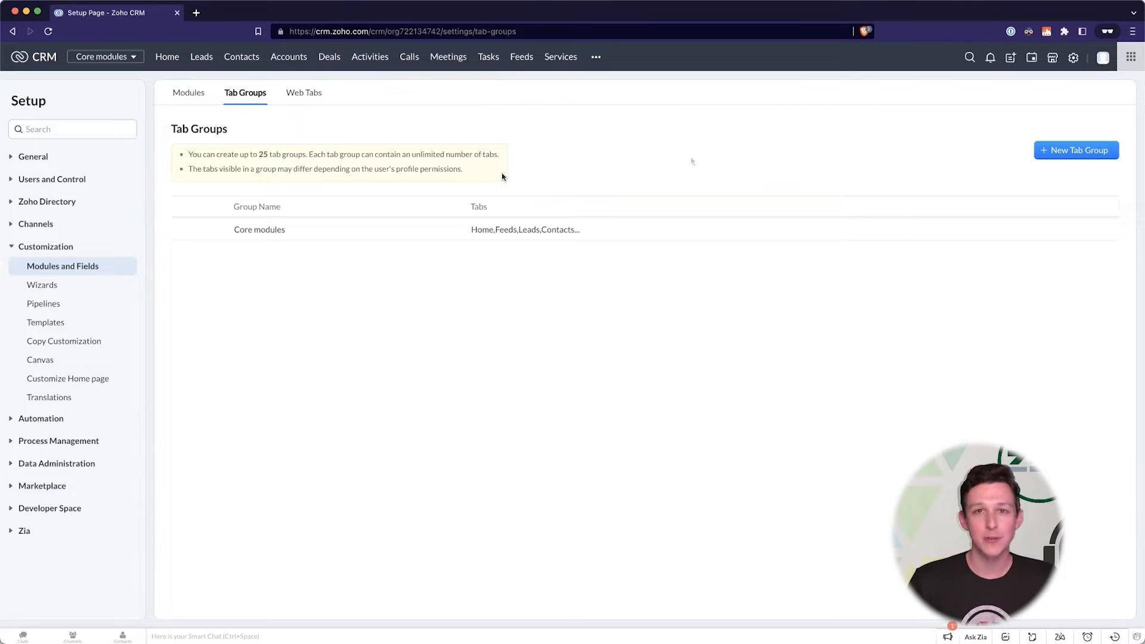
Step: Open Modules and Fields from the main Setup page and show the options available for the Leads module
left_click(1072, 57)
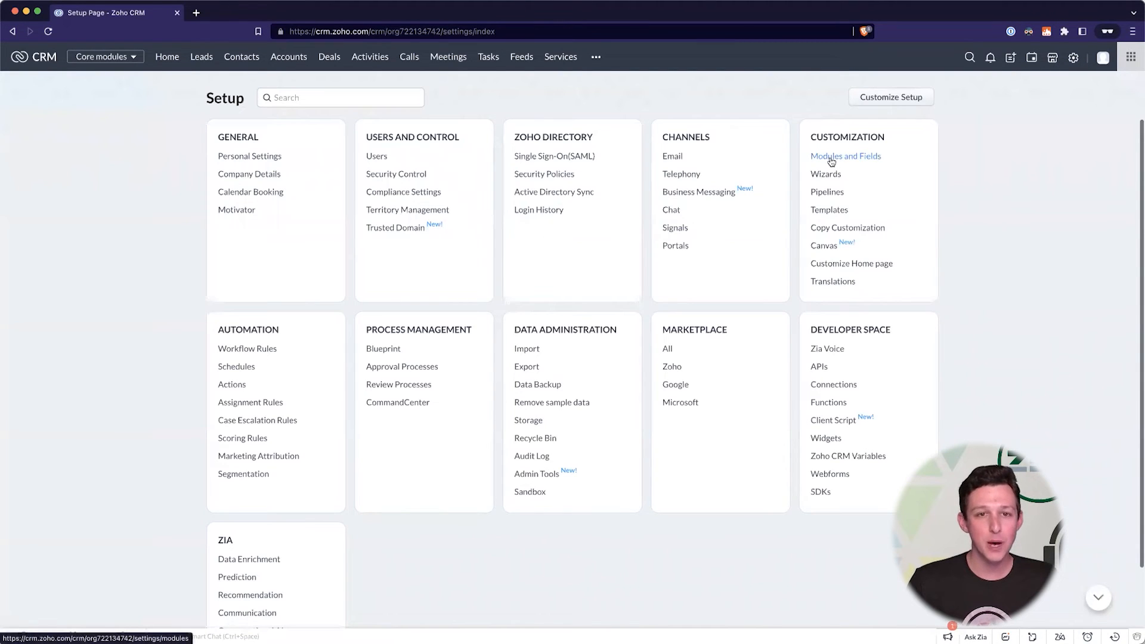
left_click(831, 161)
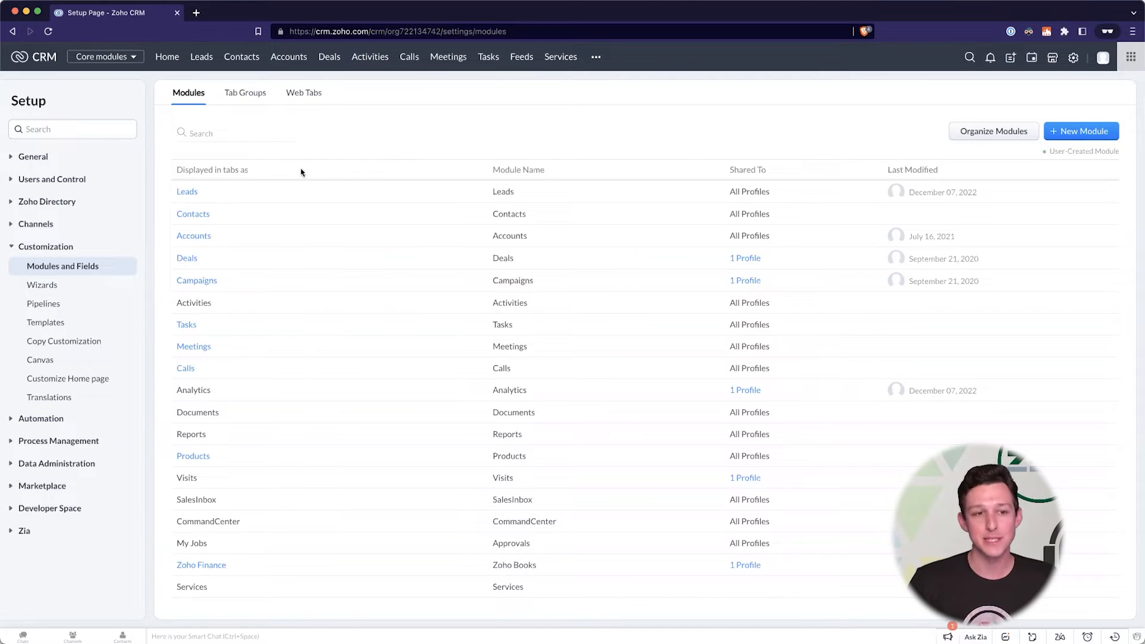
left_click(211, 194)
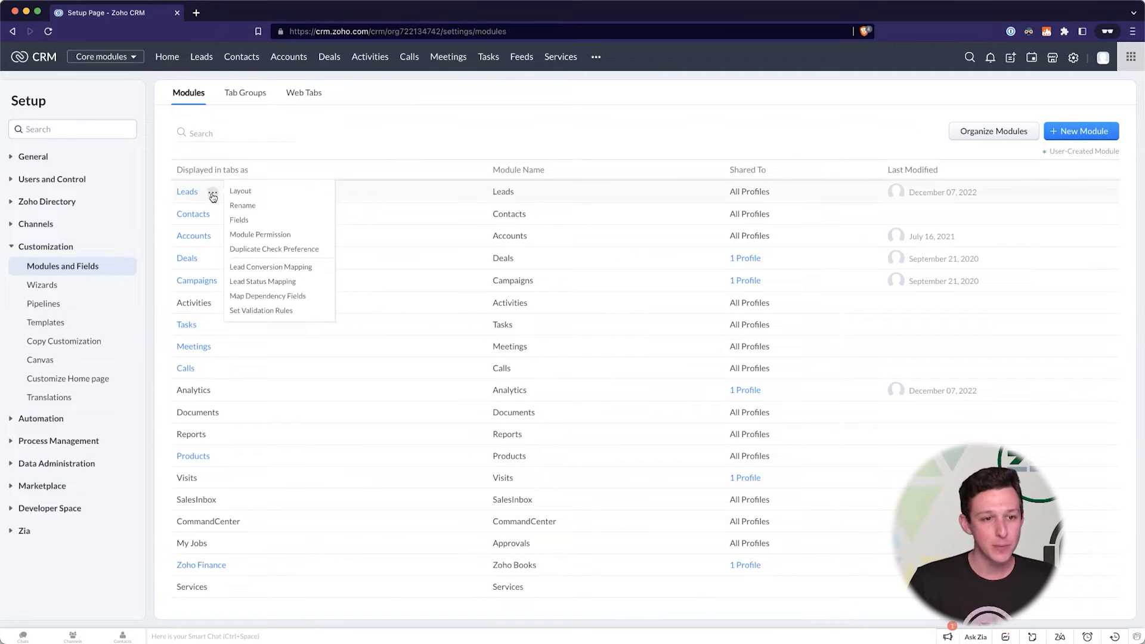
Step: Open the Leads list in a new browser tab and open the Morlong Associates sample lead
left_click(201, 58, "super")
left_click(235, 16)
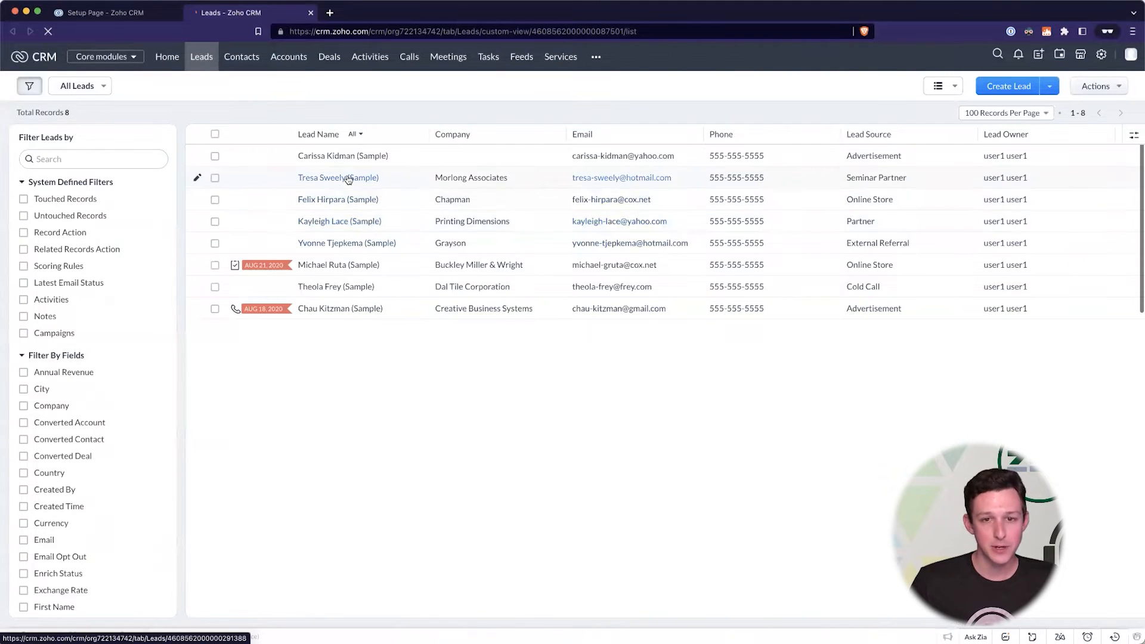
left_click(348, 180)
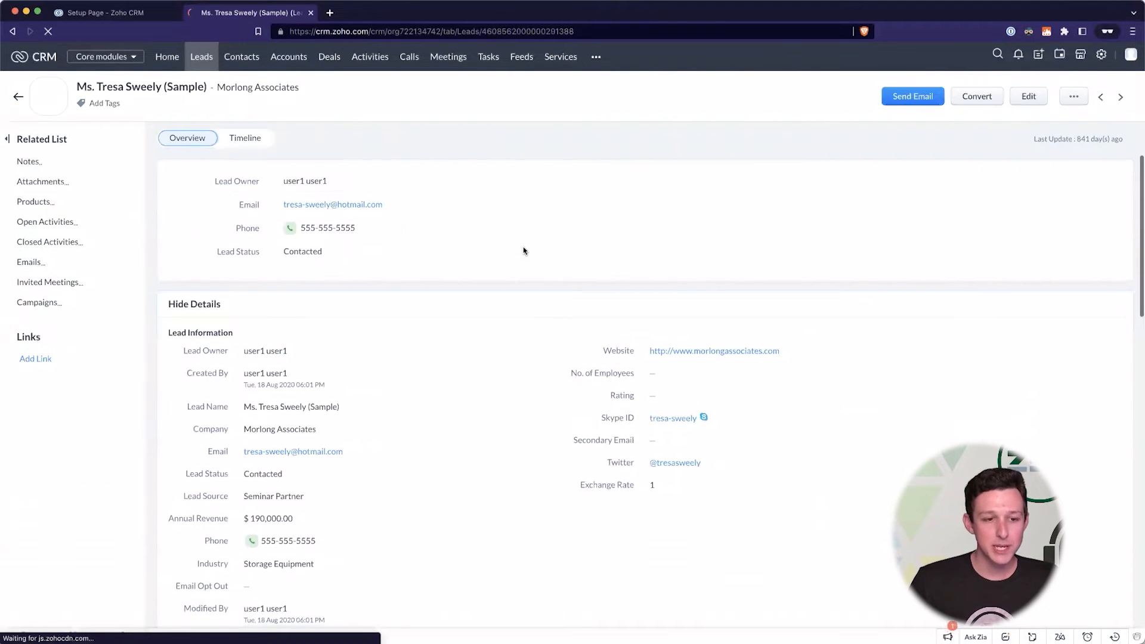
Step: Examine the lead's Lead Information section, including how its name, company, email, source, revenue and phone fields are arranged
scroll(523, 251, "down", 3)
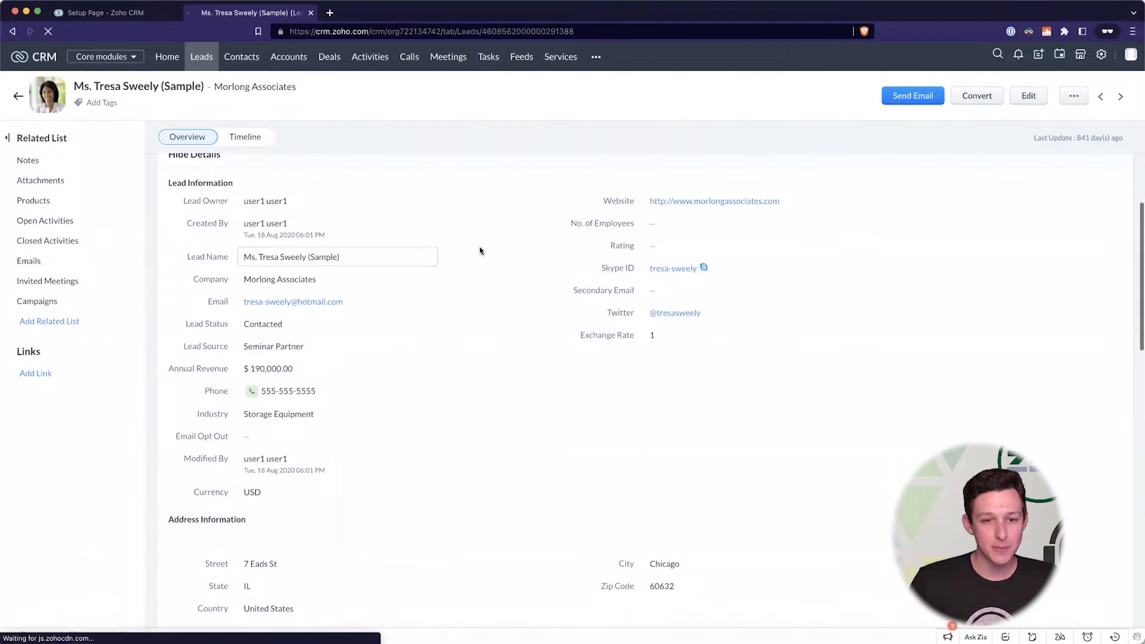
left_click_drag(165, 186, 527, 473)
left_click(471, 337)
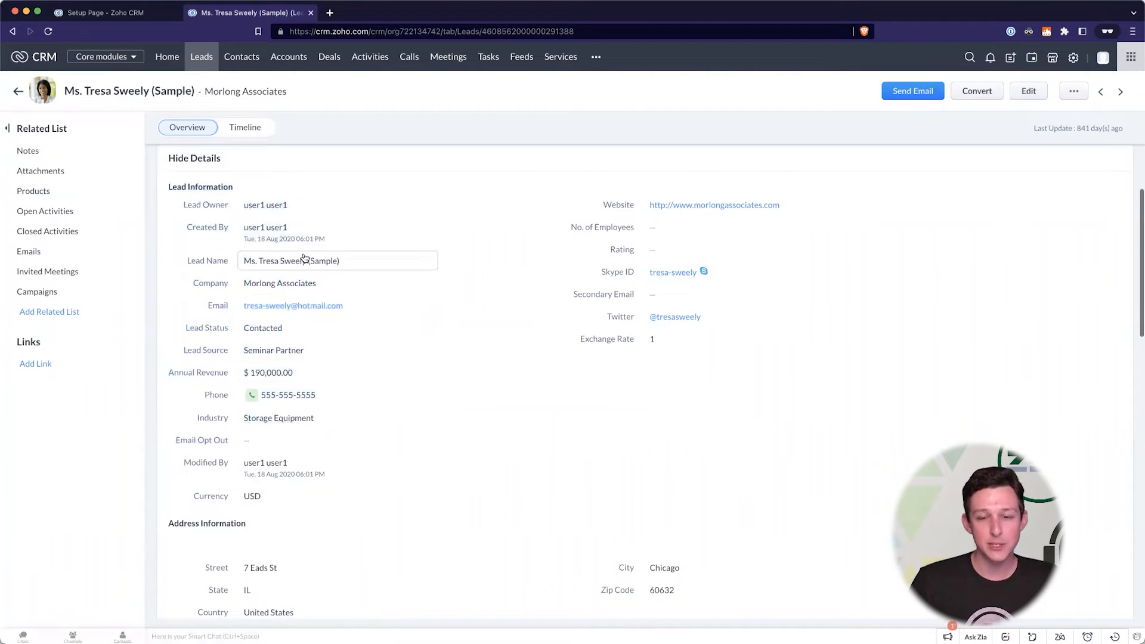
triple_click(173, 188)
left_click(269, 187)
left_click_drag(175, 263, 306, 262)
left_click_drag(220, 290, 276, 298)
left_click_drag(159, 375, 283, 375)
left_click(184, 358)
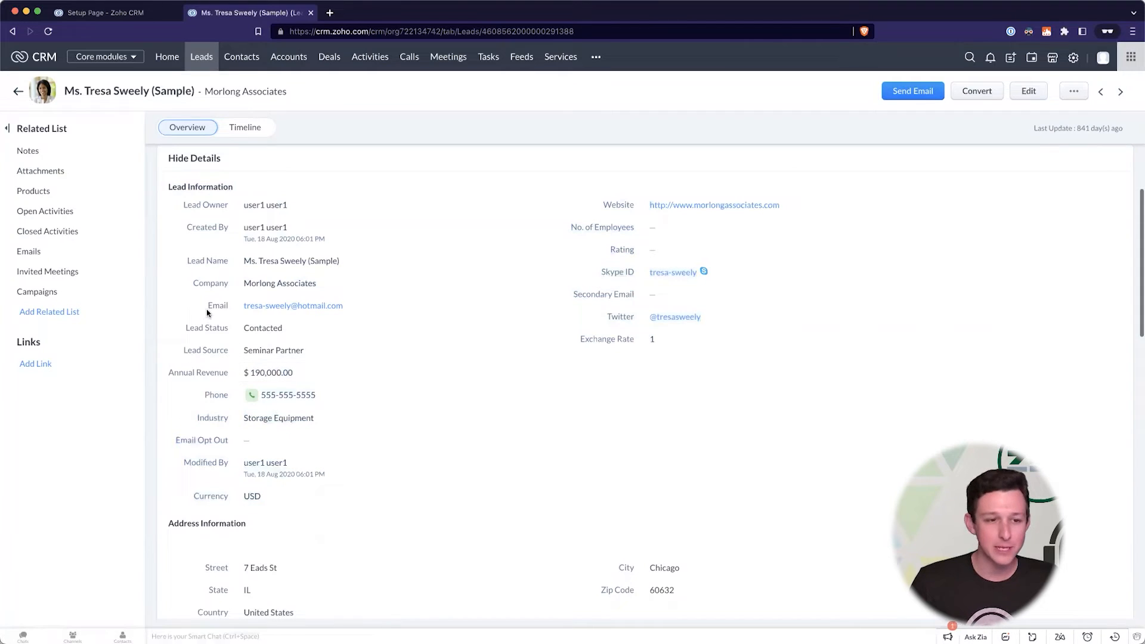
left_click_drag(206, 308, 268, 307)
left_click(202, 398)
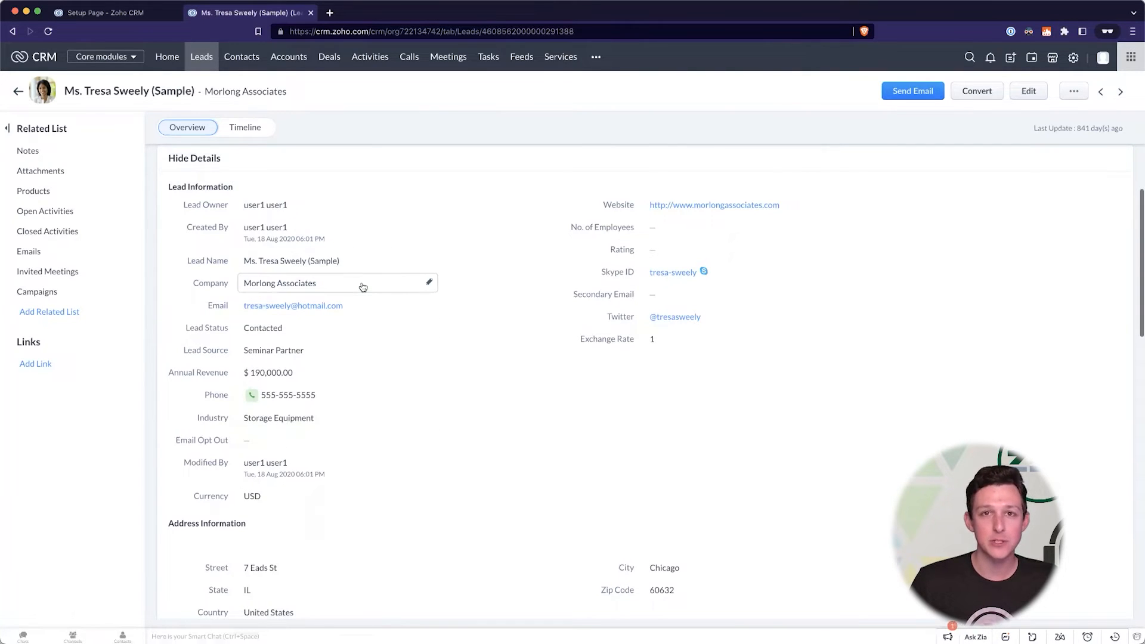
scroll(358, 286, "down", 3)
scroll(361, 287, "up", 3)
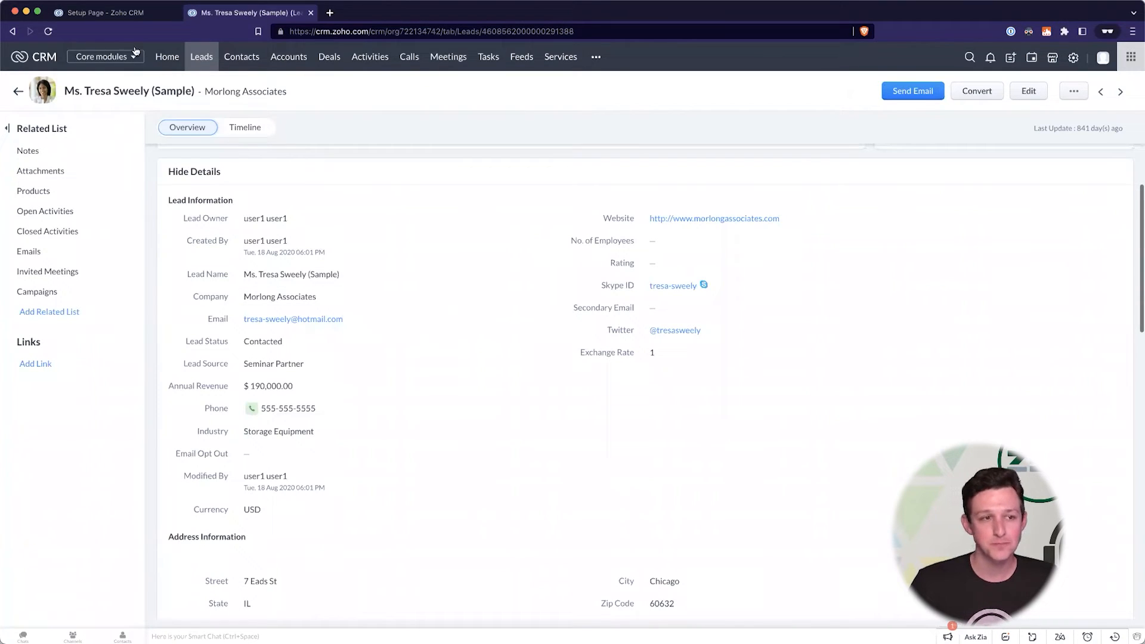
Step: Return to the Setup browser tab and open the Leads module's Standard layout for editing
left_click(137, 19)
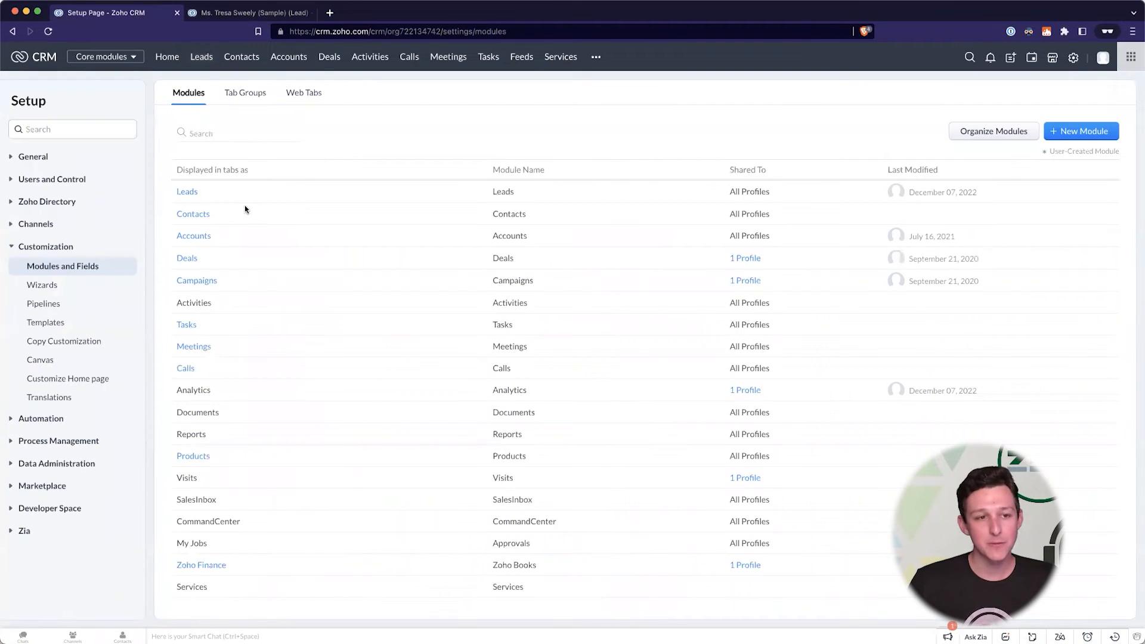
left_click(213, 193)
left_click(187, 195)
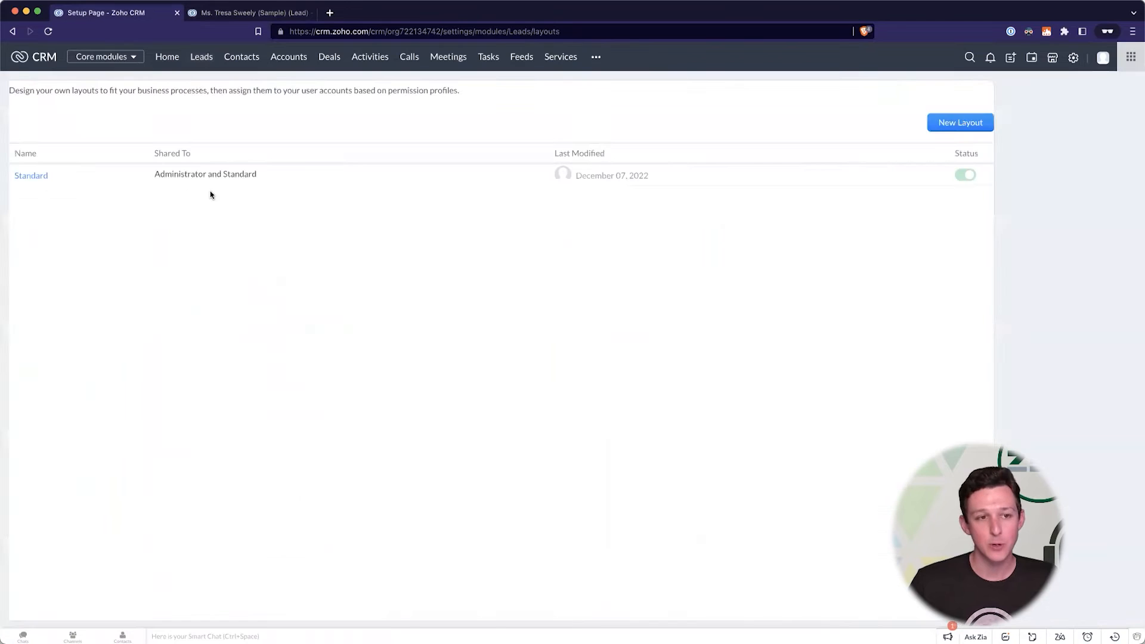
left_click(190, 251)
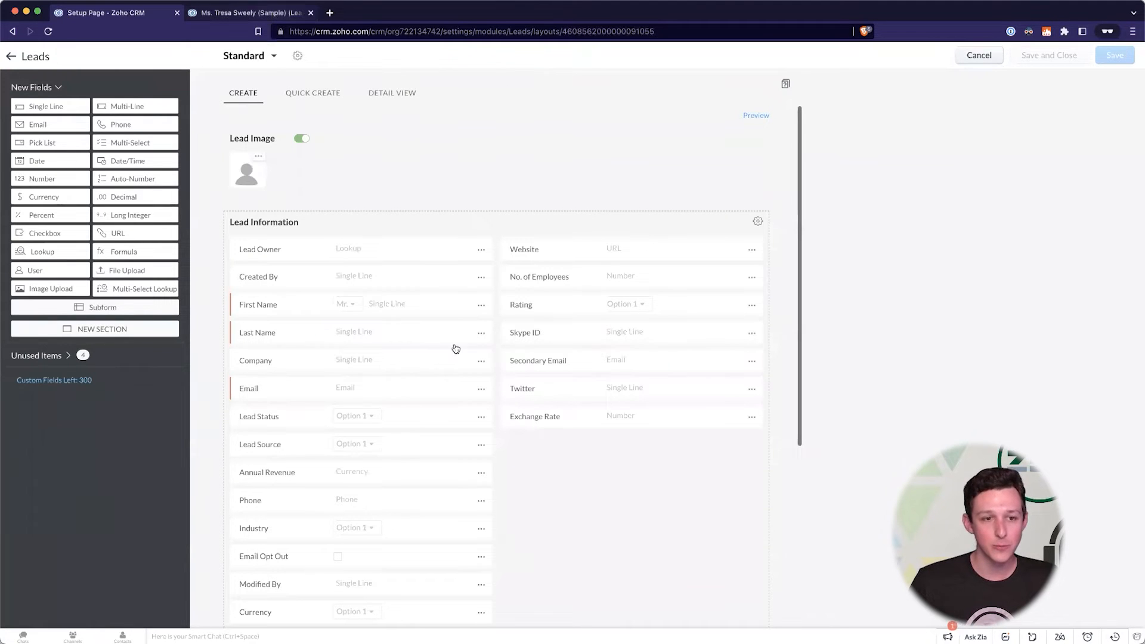
Step: Compare the sample lead's detail page with the fields in the Standard layout's Lead Information section
key("ctrl+Tab")
scroll(358, 322, "down", 1)
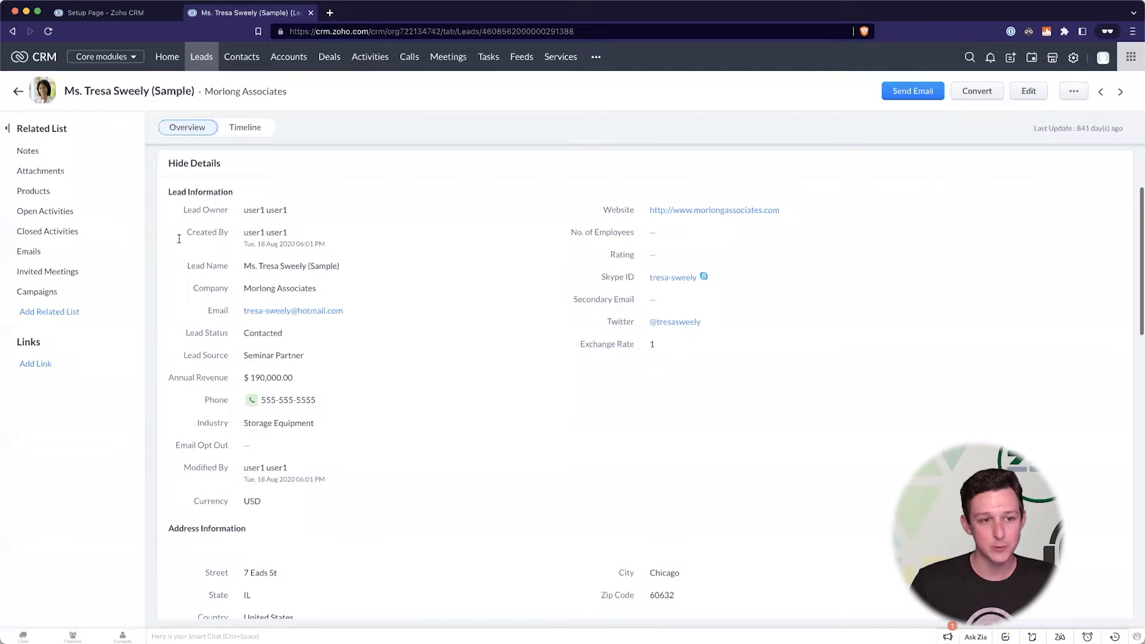
left_click(126, 9)
scroll(417, 328, "down", 2)
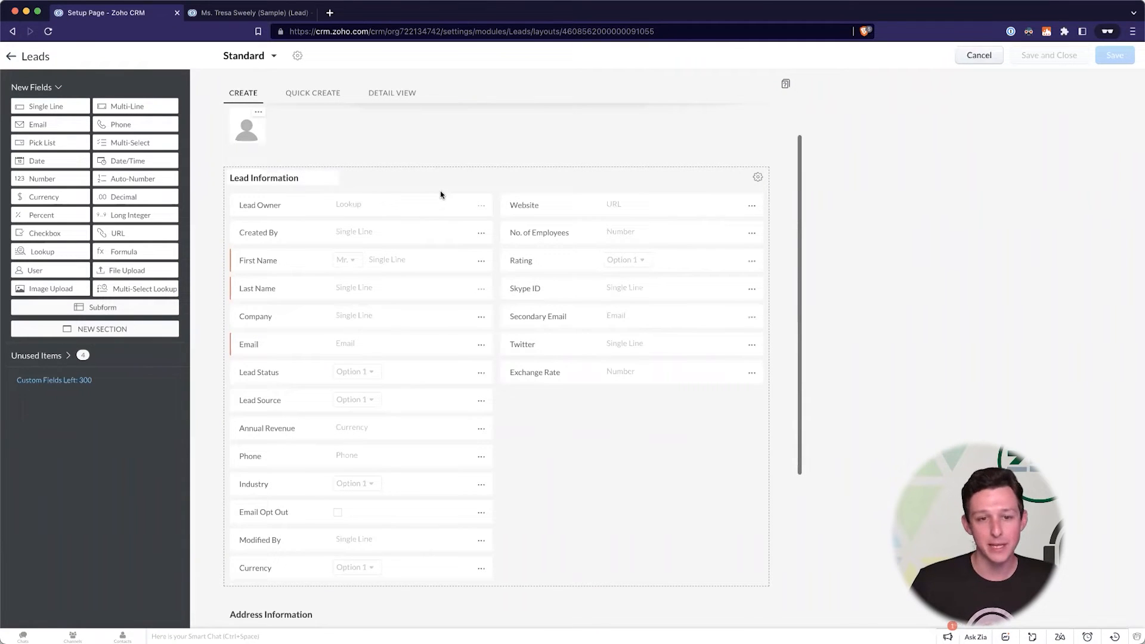
scroll(440, 195, "down", 1)
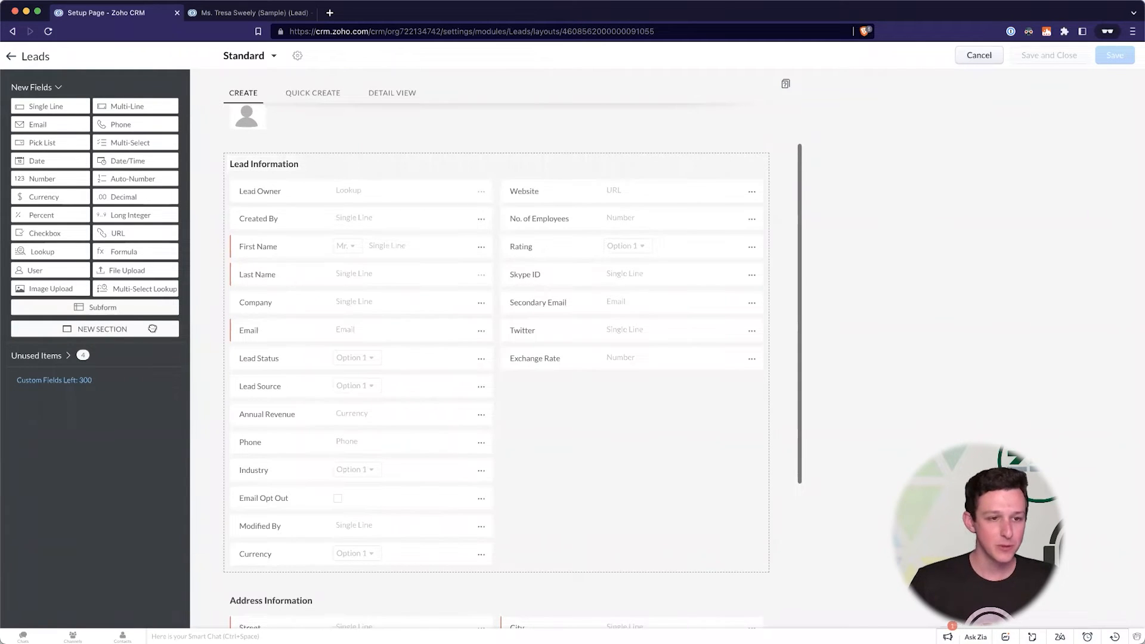
Step: Add a new section above Lead Information in the Standard layout and name it "Record Information"
left_click_drag(108, 328, 278, 243)
left_click_drag(331, 204, 325, 226)
type("Record Information")
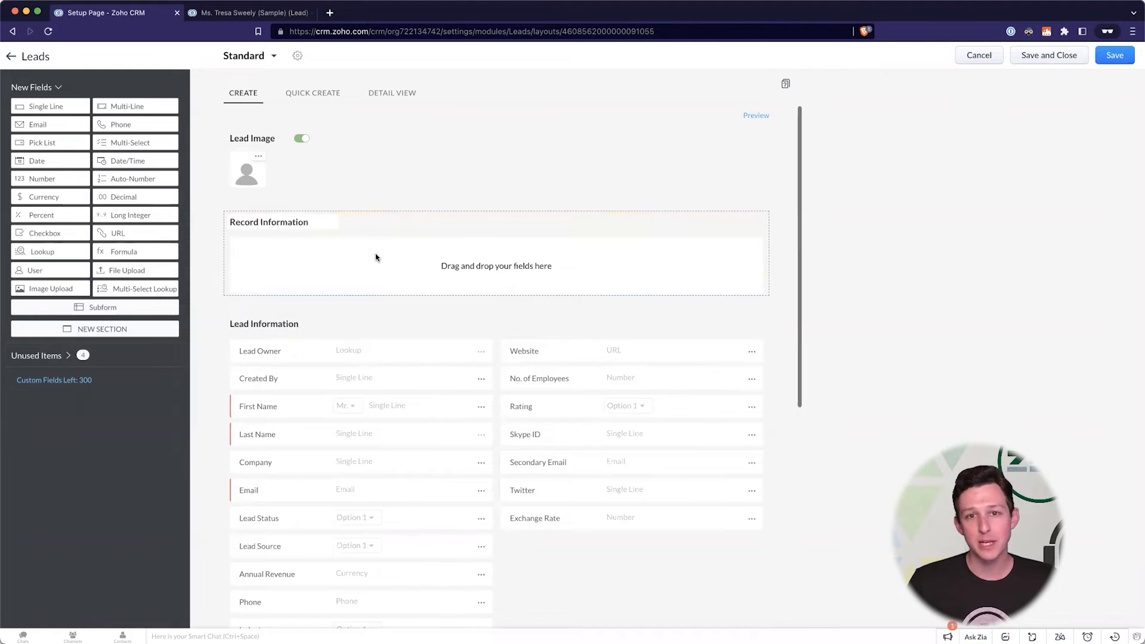
Step: Move the Created By, Modified By, Email Opt Out and Currency fields from Lead Information into the Record Information section
scroll(376, 257, "down", 1)
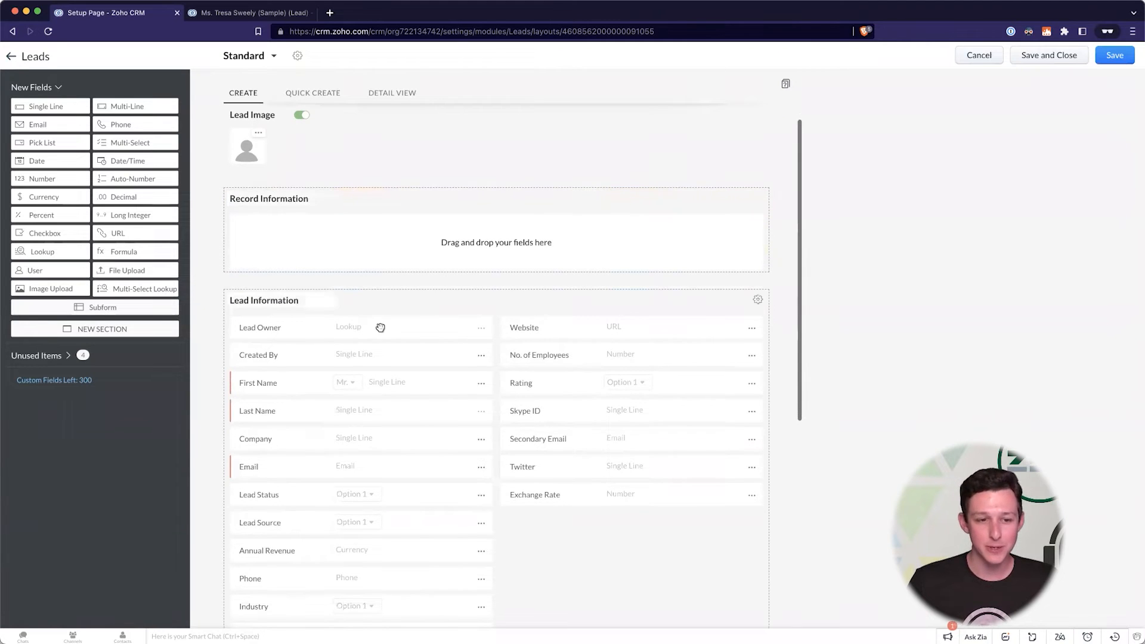
left_click_drag(400, 360, 395, 250)
scroll(396, 251, "down", 2)
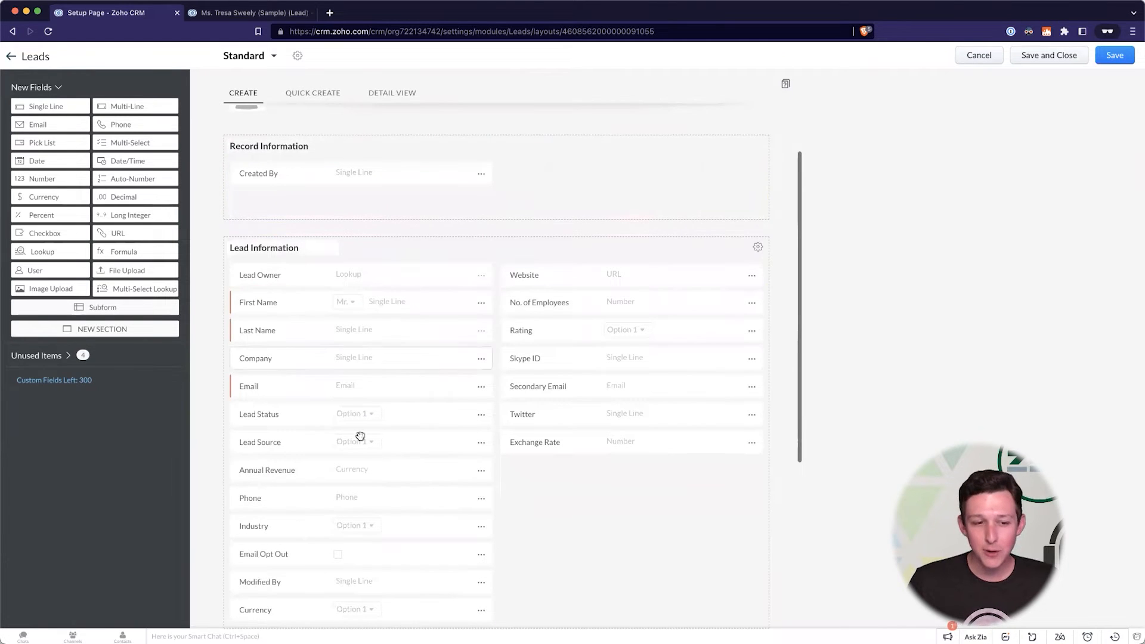
scroll(357, 435, "down", 1)
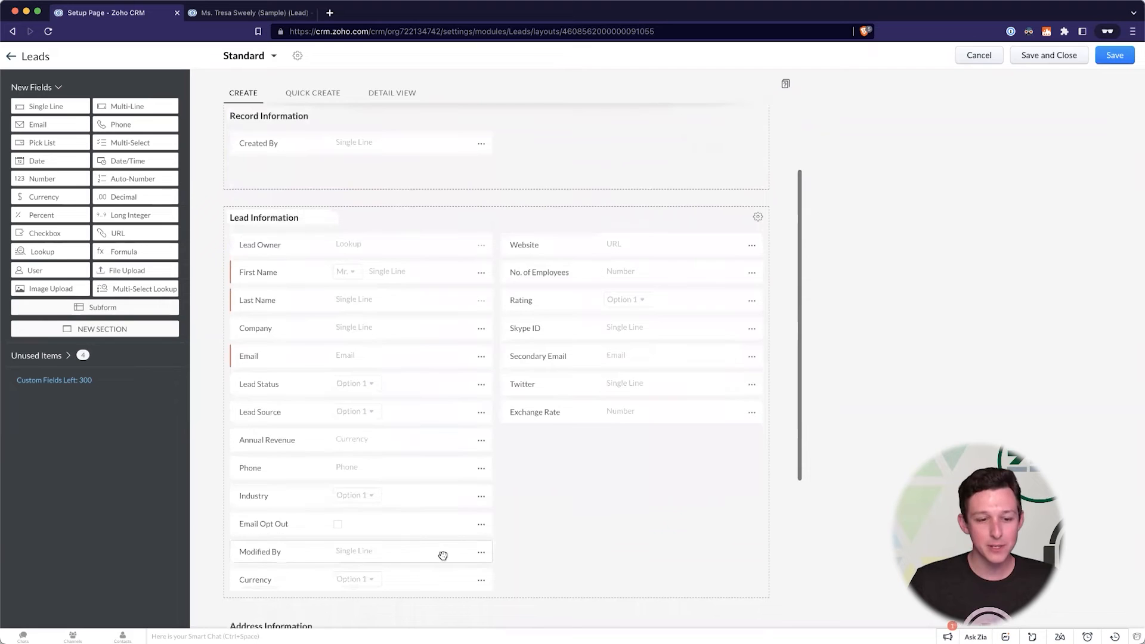
left_click_drag(443, 555, 467, 176)
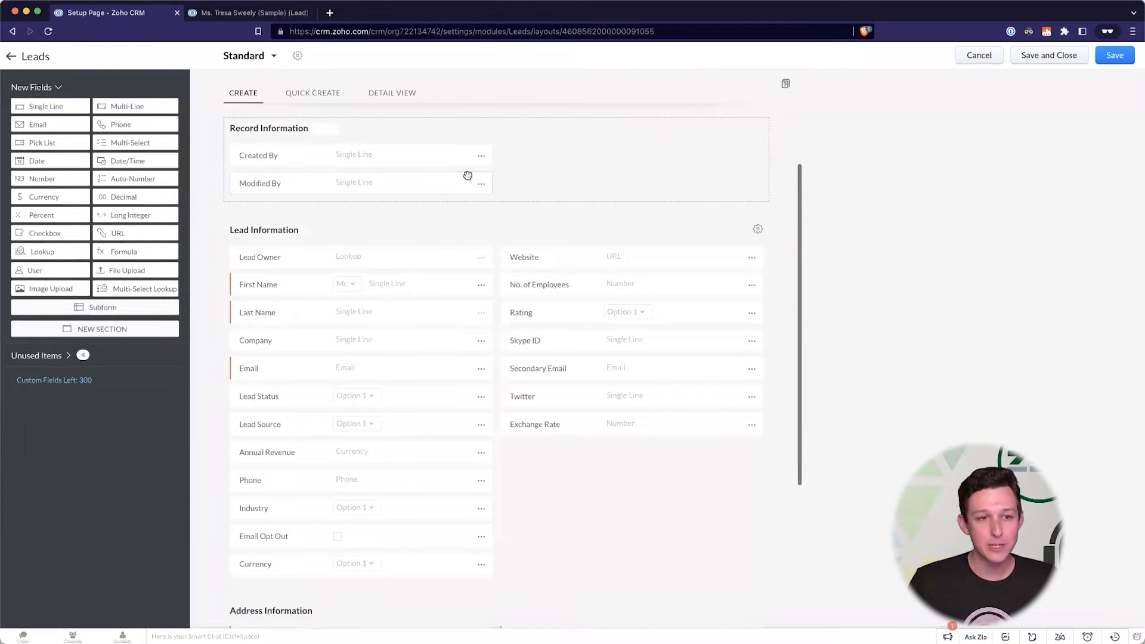
scroll(467, 175, "down", 1)
scroll(456, 518, "up", 1)
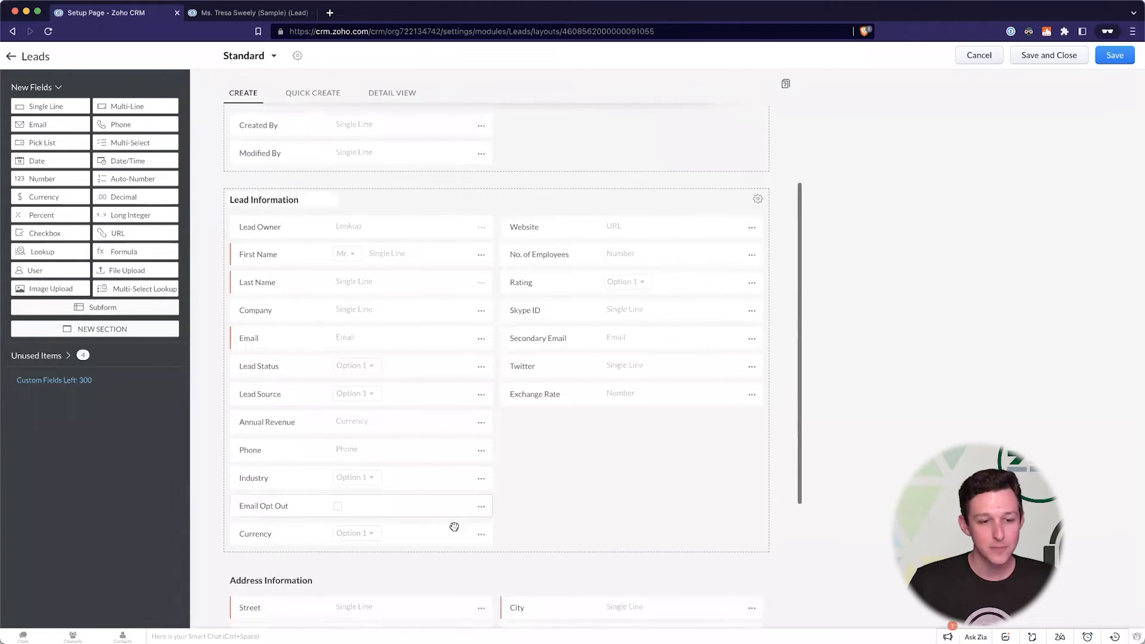
left_click_drag(454, 528, 453, 190)
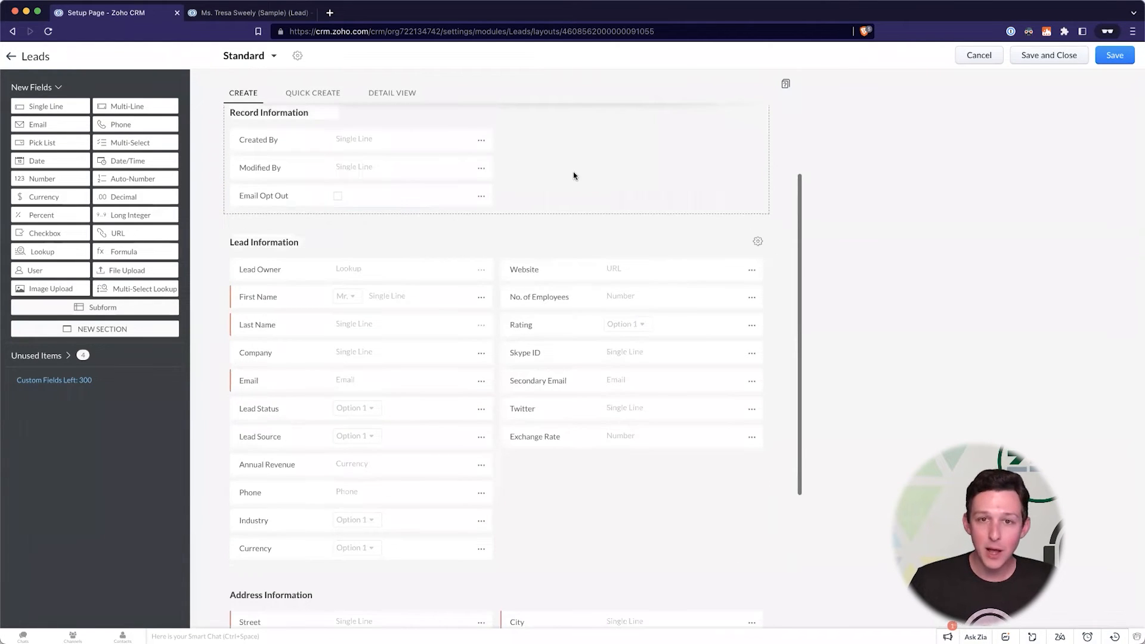
left_click_drag(469, 549, 669, 179)
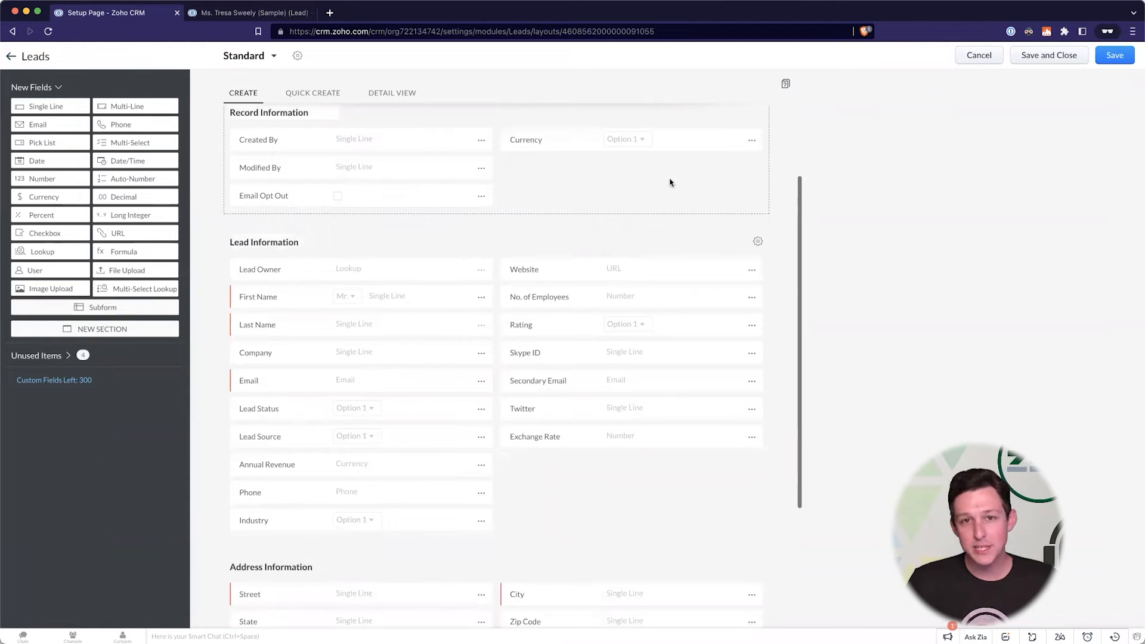
Step: Try to remove the Exchange Rate field from the layout, and move it into the Record Information section instead
left_click(751, 436)
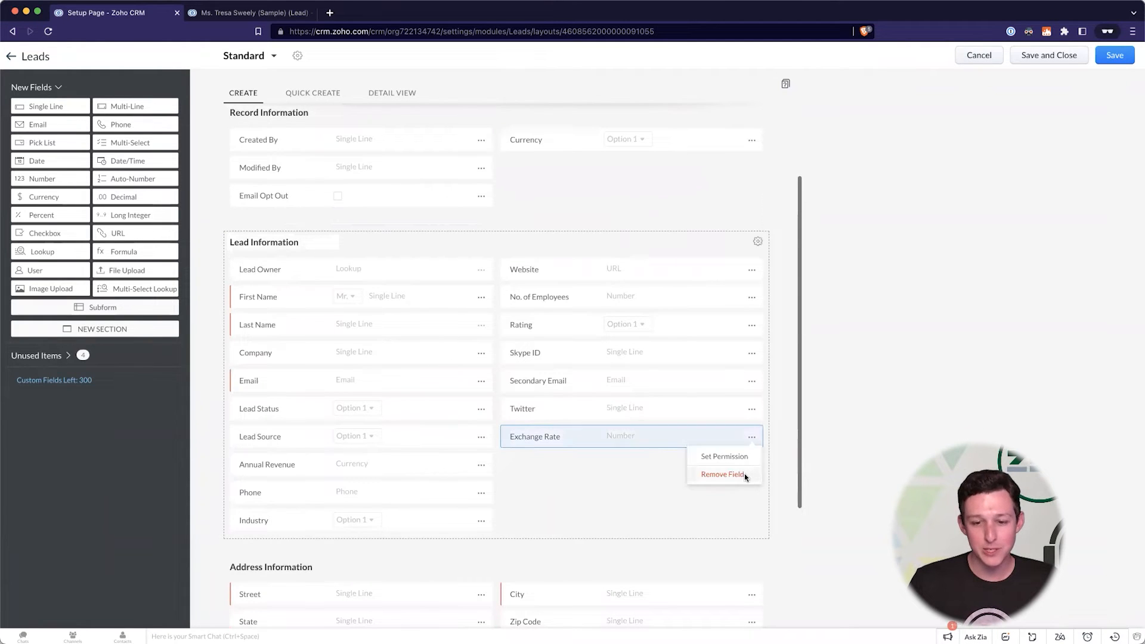
left_click(744, 473)
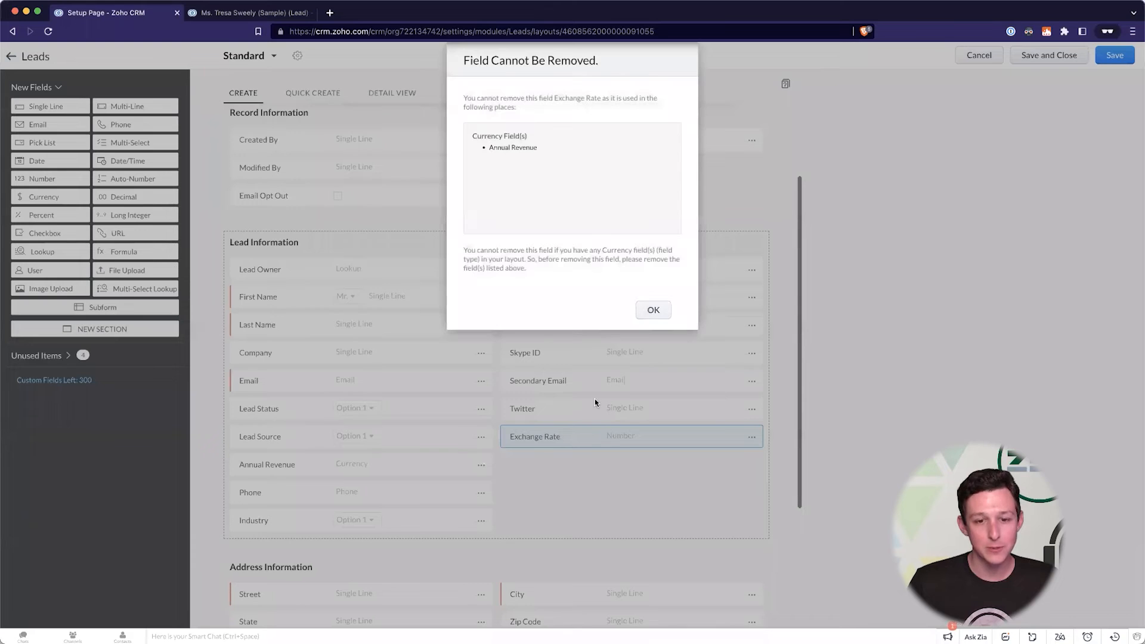
key("Return")
left_click_drag(585, 447, 585, 173)
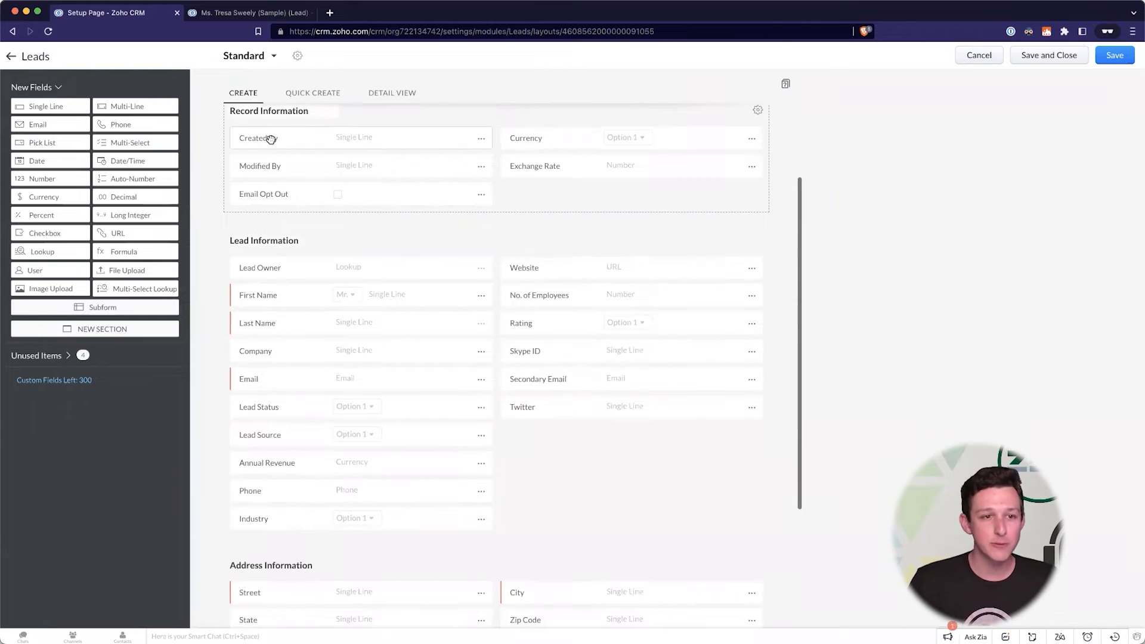
Step: Move Created By into Lead Information, check the field on the sample lead's page, and move it back to Record Information
left_click_drag(296, 138, 290, 239)
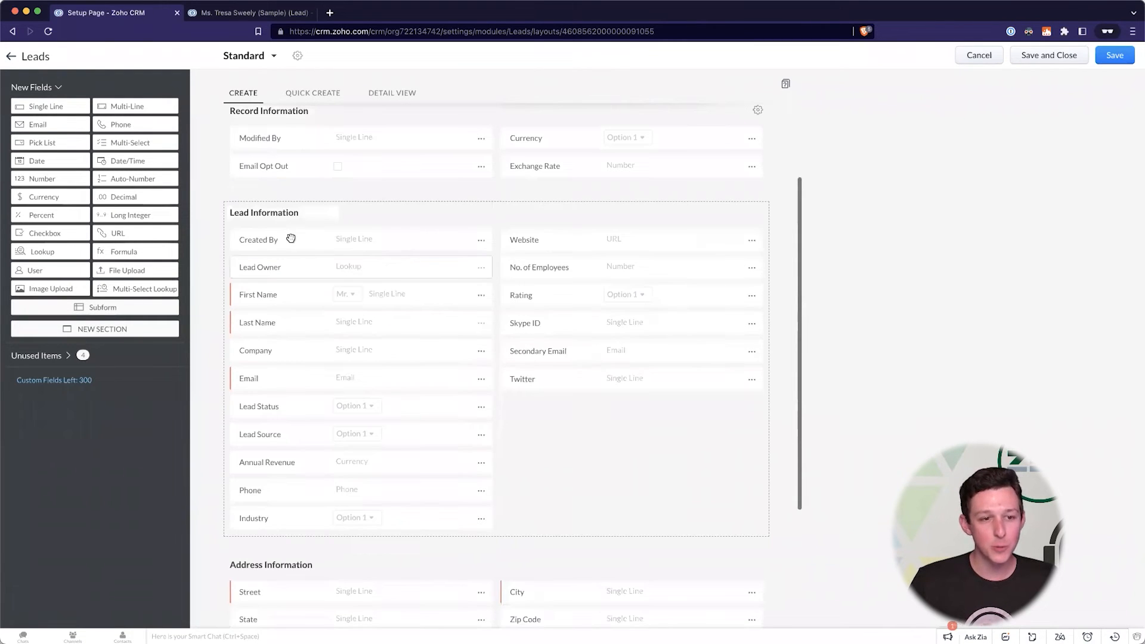
left_click(245, 14)
left_click_drag(186, 237, 323, 246)
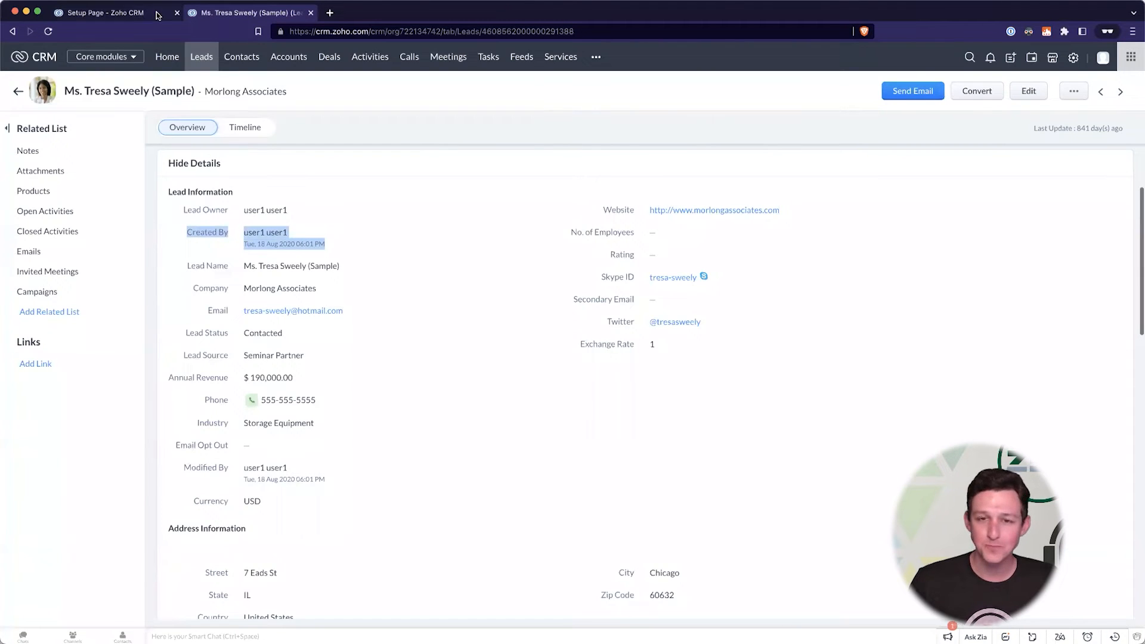
left_click(158, 14)
mouse_move(447, 140)
left_mouse_down()
mouse_move(427, 133)
mouse_move(437, 153)
mouse_move(481, 138)
mouse_move(468, 132)
left_mouse_up()
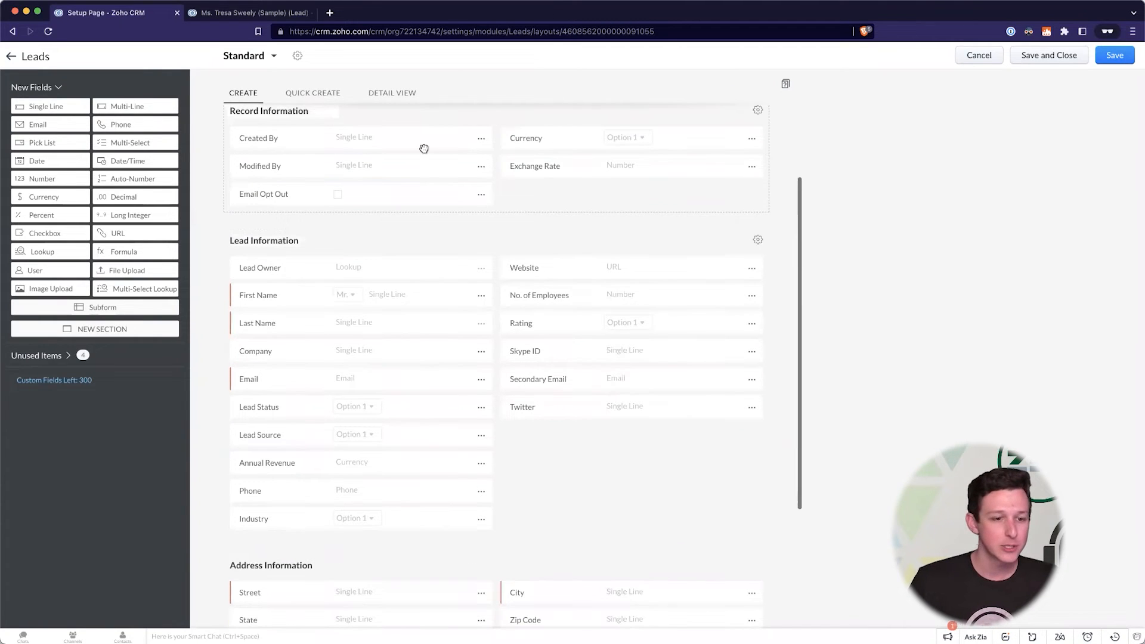
Step: Move the Lead Source field into Record Information and place that section below Description Information at the end of the layout
scroll(392, 439, "up", 1)
left_click_drag(655, 163, 651, 210)
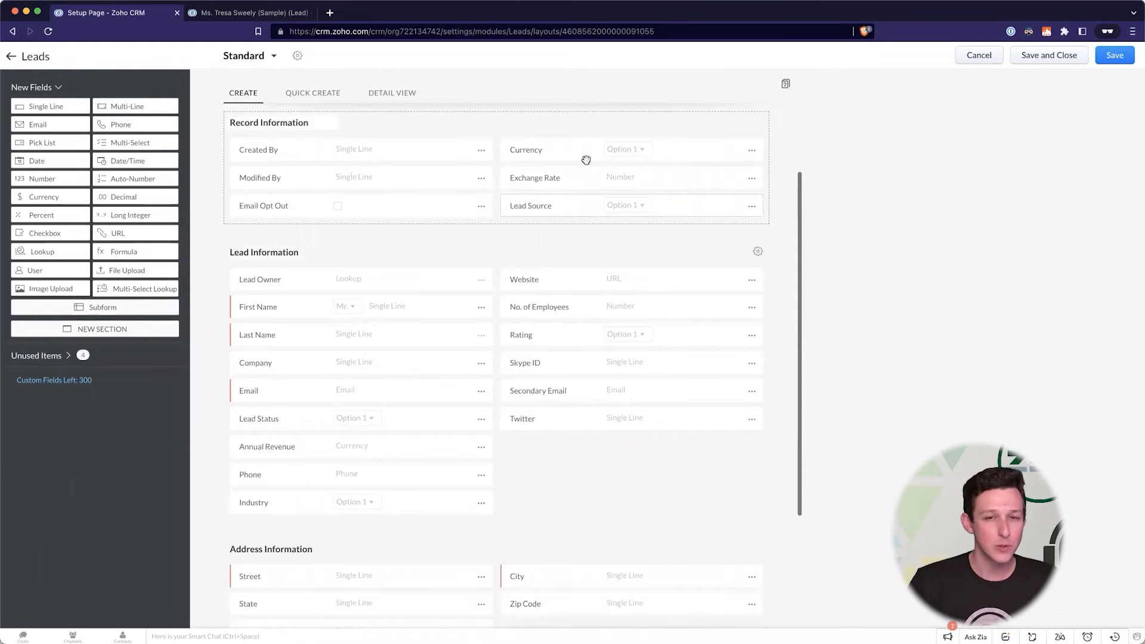
left_click_drag(494, 393, 480, 534)
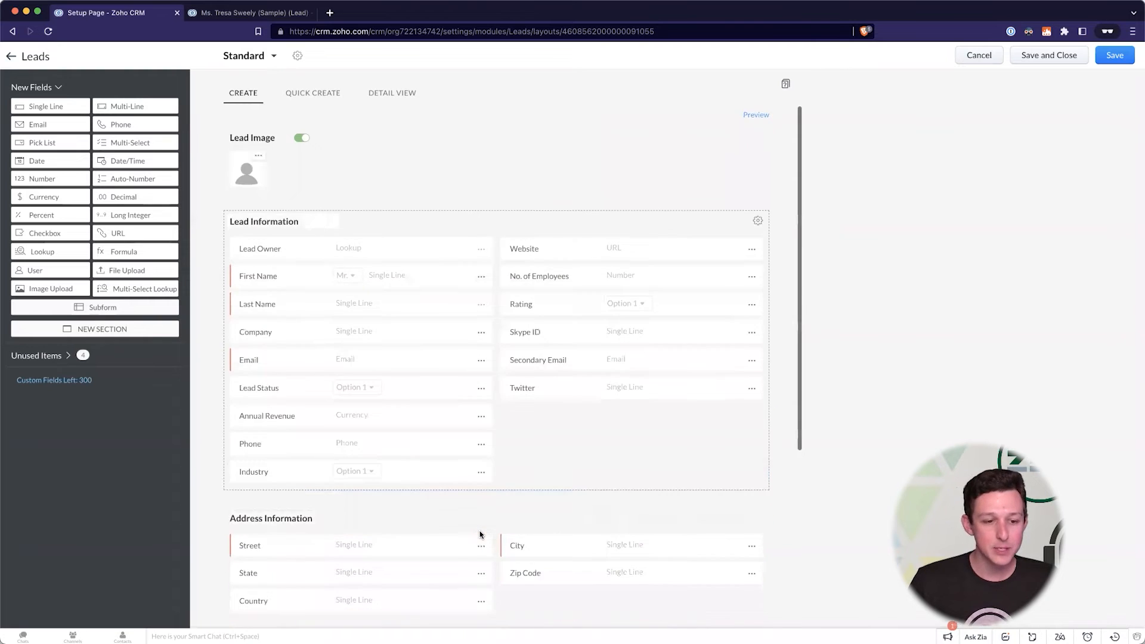
scroll(480, 525, "down", 5)
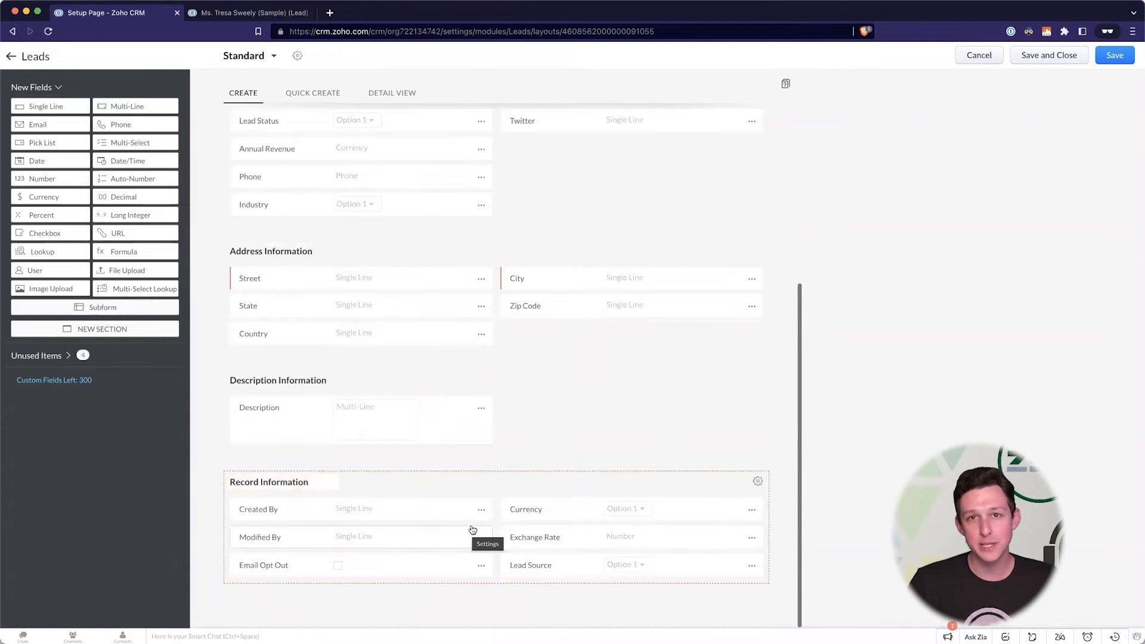
Step: Add a new section between Lead Information and Address Information and name it "Account Information"
scroll(472, 525, "up", 5)
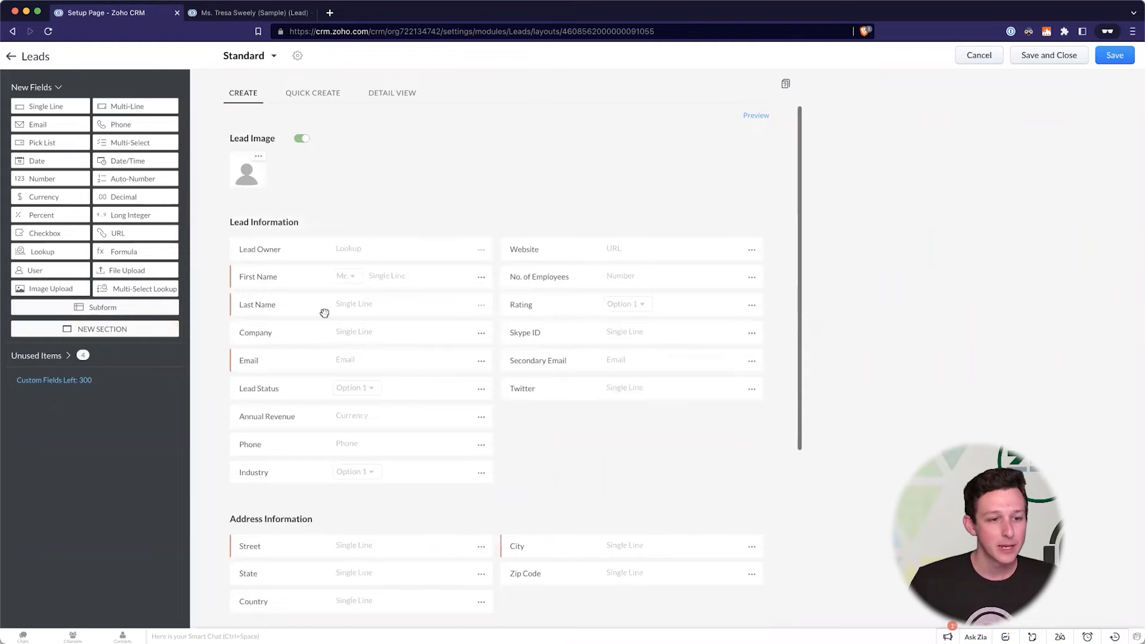
scroll(318, 315, "down", 1)
left_click_drag(142, 331, 448, 329)
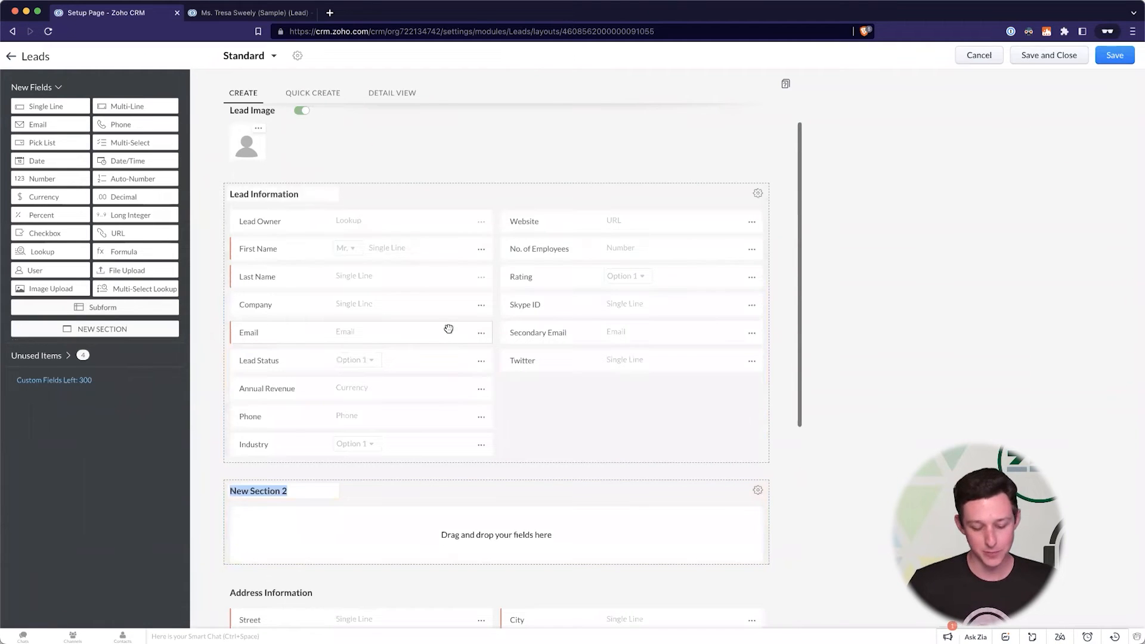
type("Account Informaitonion")
left_click(608, 402)
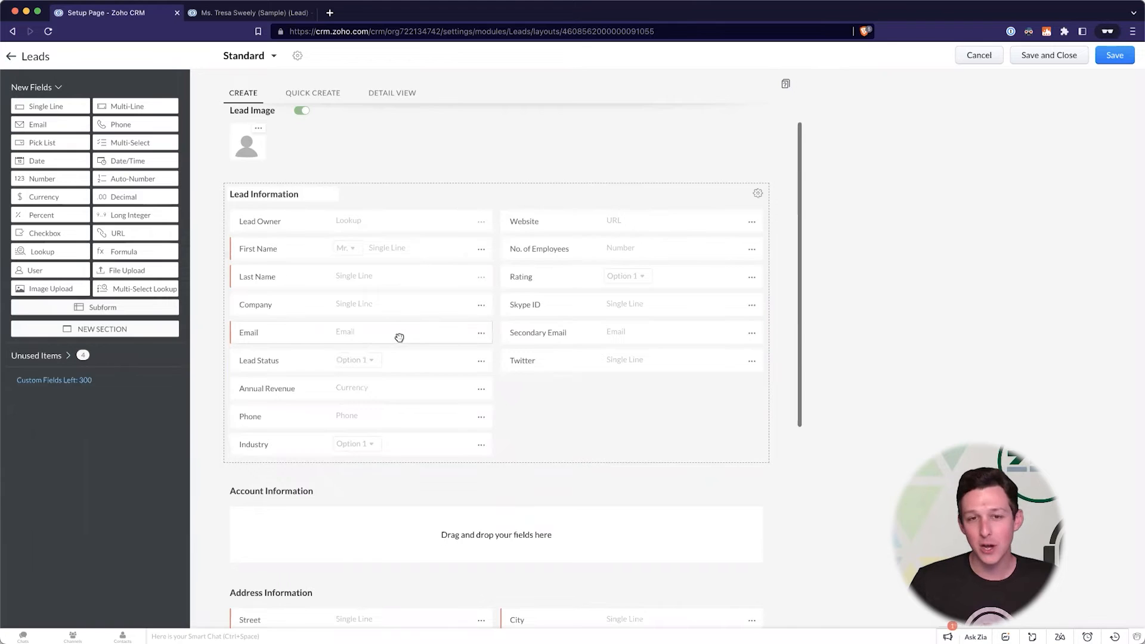
Step: Move the Company, Annual Revenue, Industry, No. of Employees and Website fields into the Account Information section
scroll(399, 337, "down", 1)
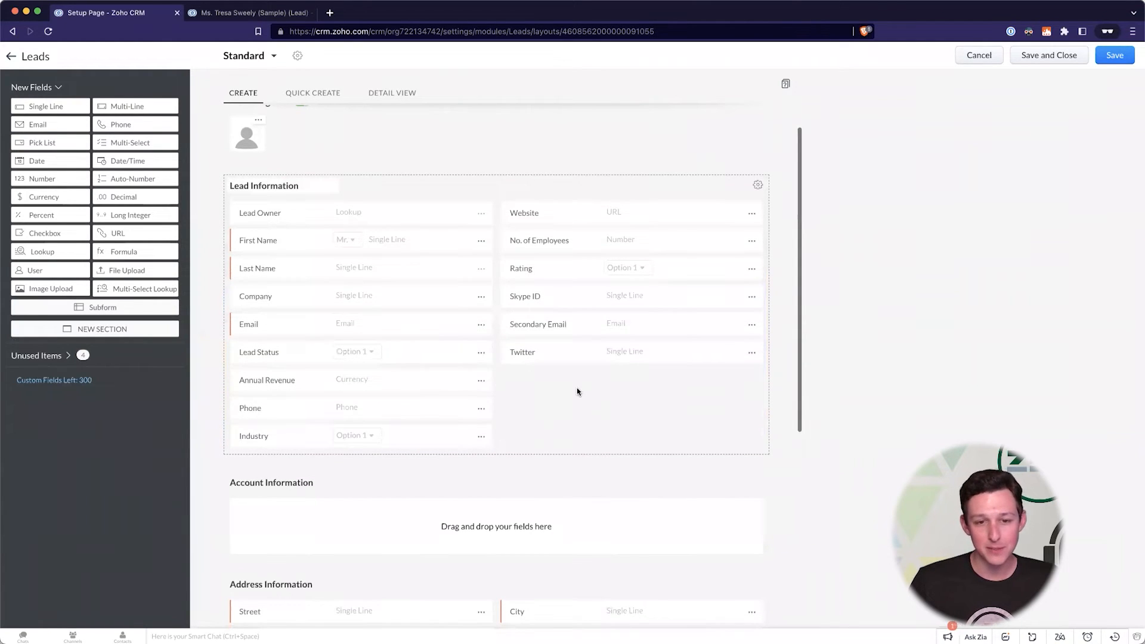
scroll(446, 316, "down", 1)
left_click_drag(452, 299, 444, 504)
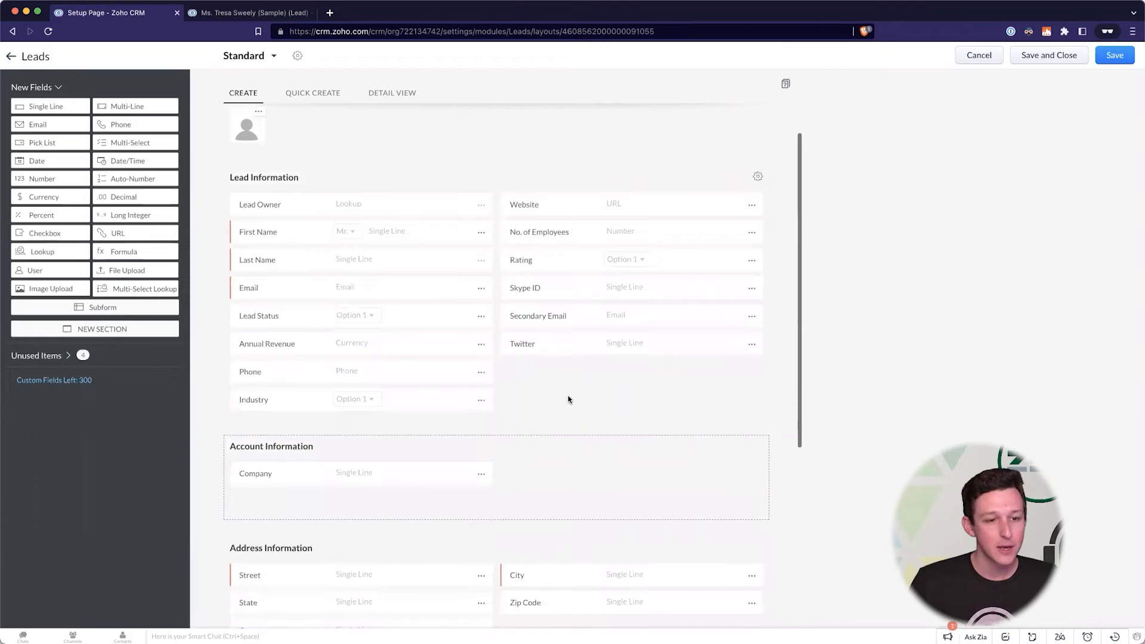
left_click_drag(407, 353, 461, 501)
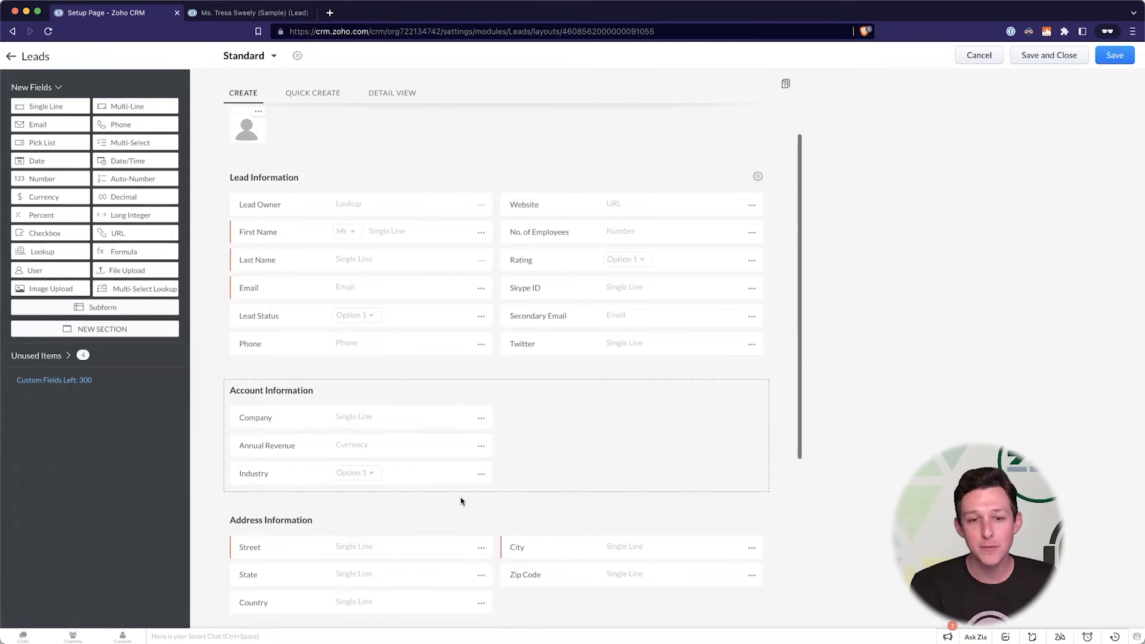
left_click_drag(644, 231, 641, 437)
left_click_drag(639, 202, 613, 422)
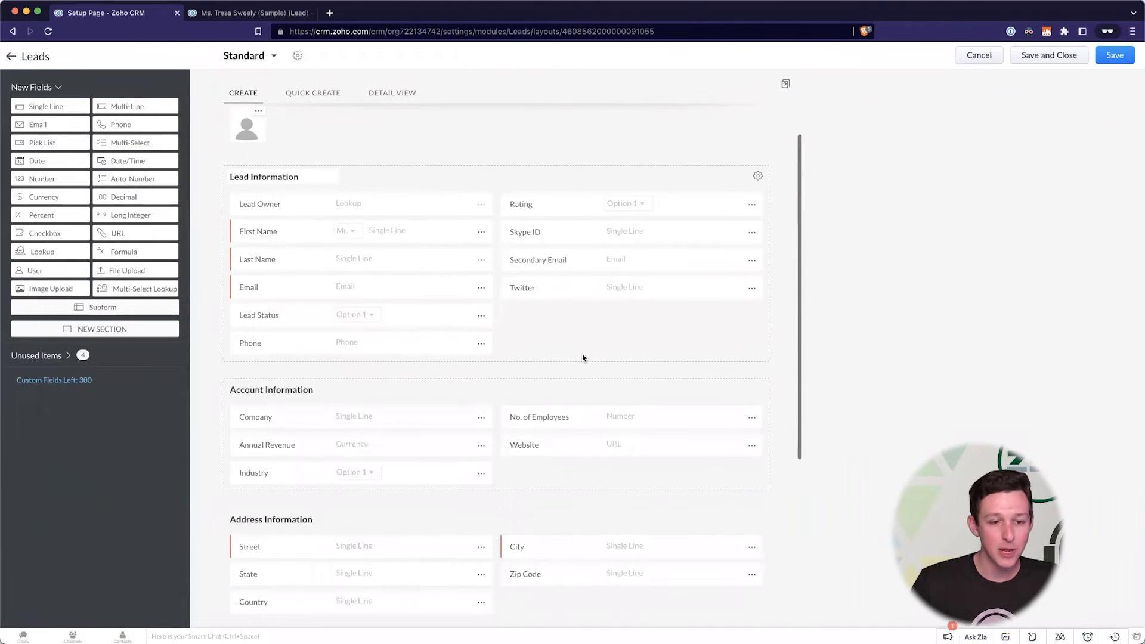
Step: Add a currency field named "Annual SaaS Spending" to the Account Information section and also create it for Account
scroll(431, 391, "down", 1)
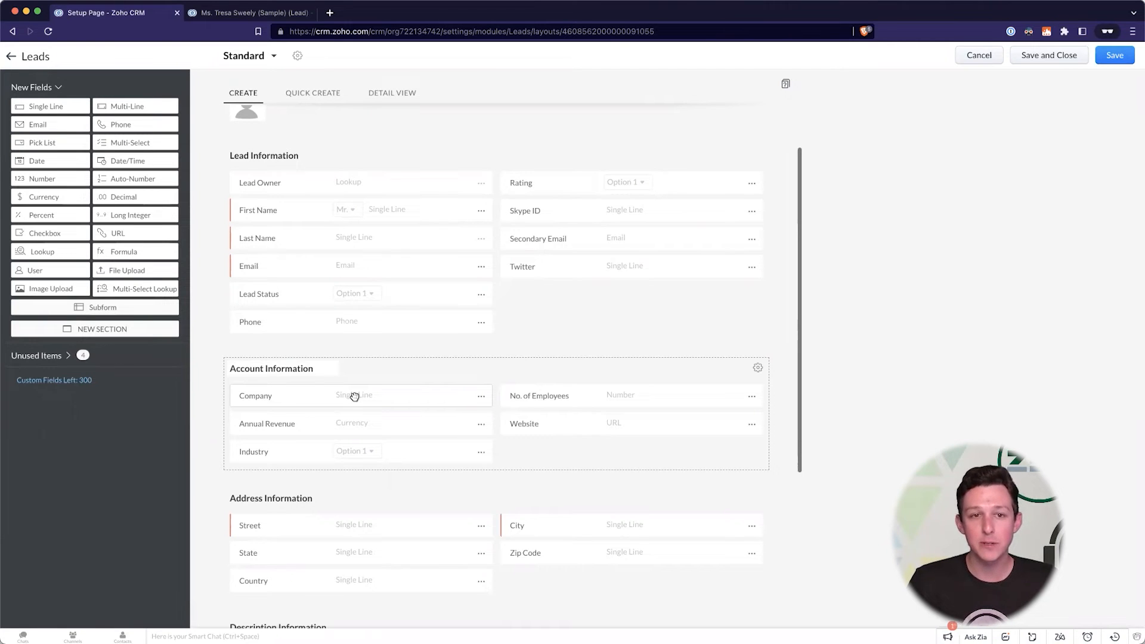
left_click_drag(48, 197, 577, 448)
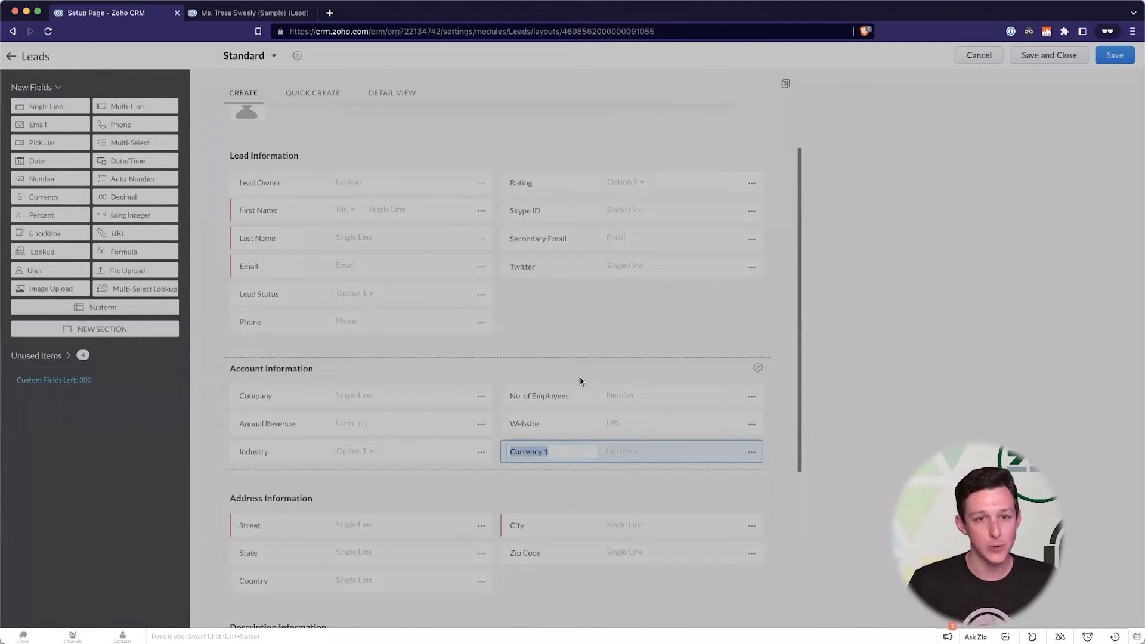
type("Z")
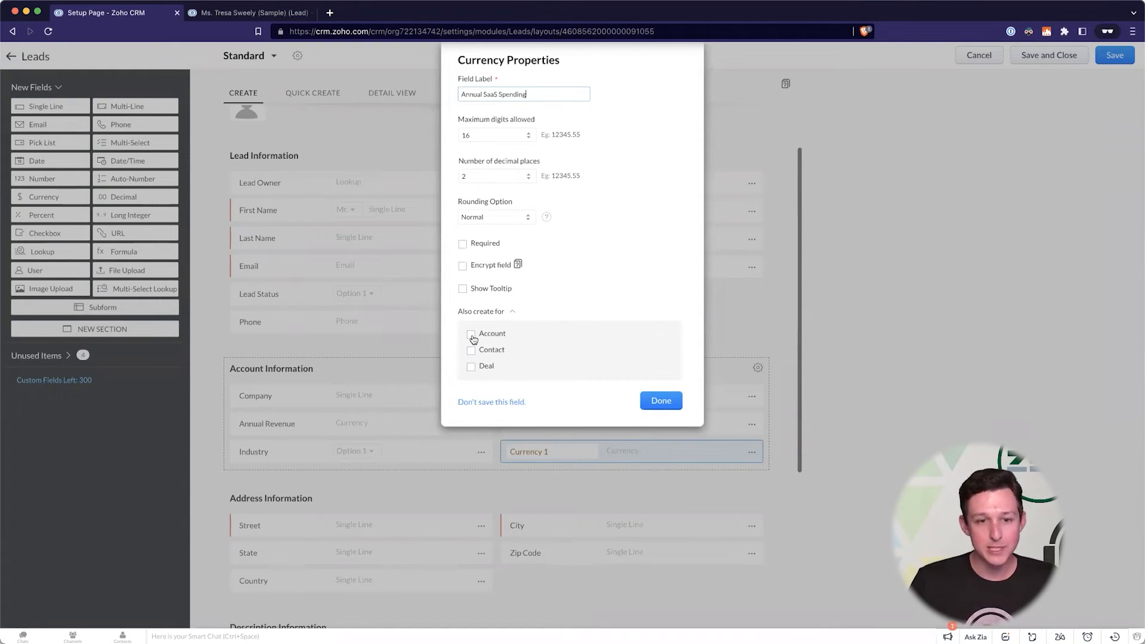
left_click(471, 335)
left_click(653, 429)
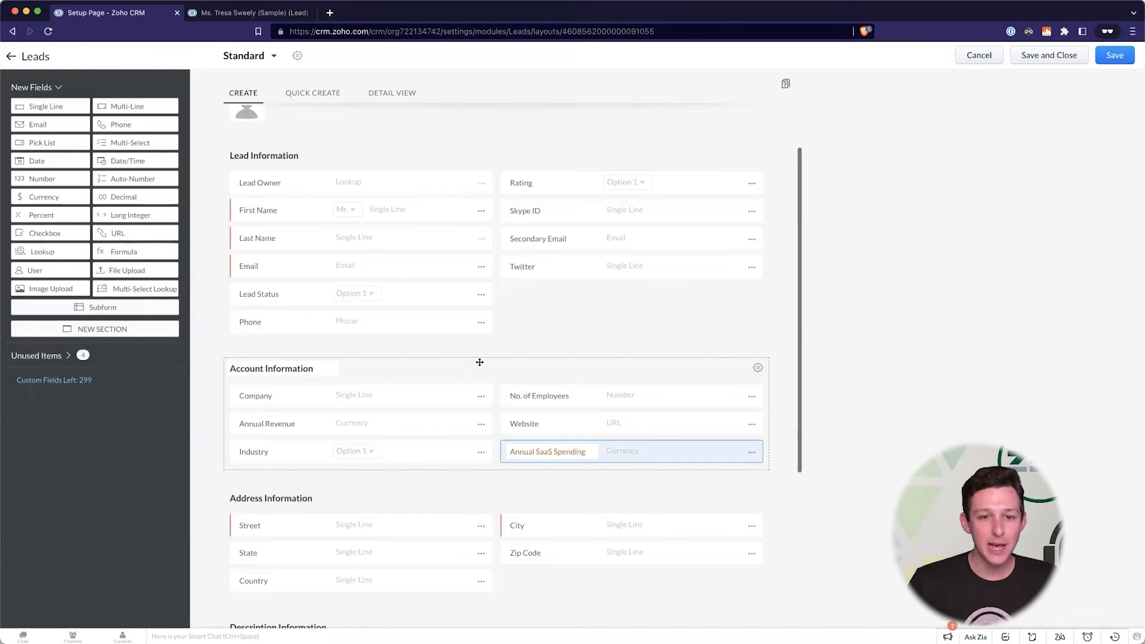
Step: Add a new section between Lead Information and Account Information and name it "Contact Information"
left_click_drag(140, 328, 453, 275)
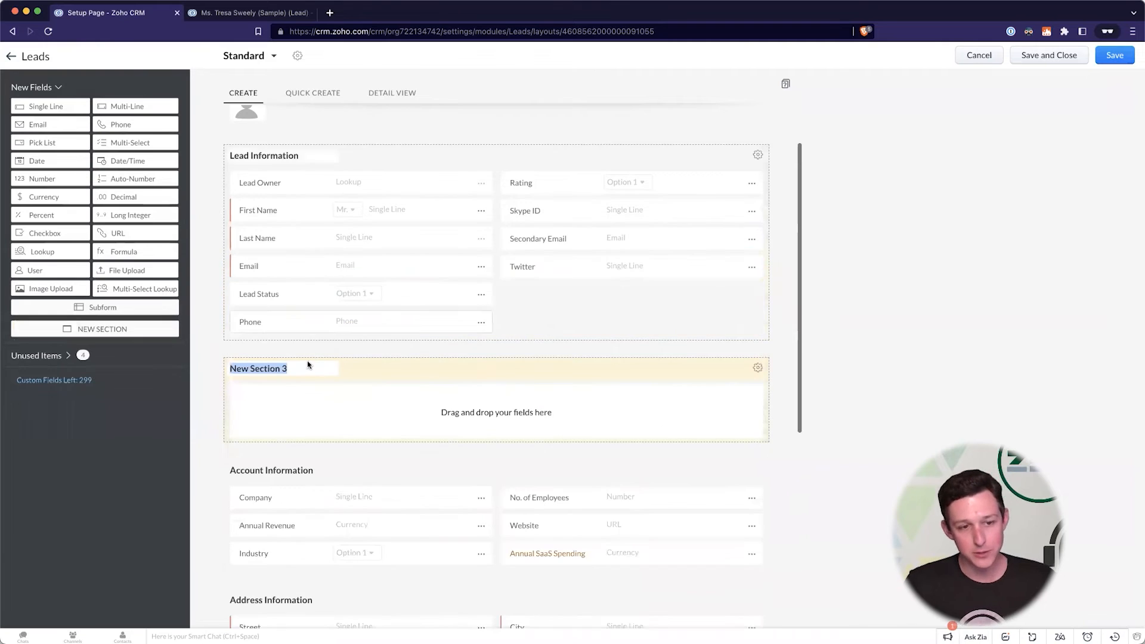
type("Contact I")
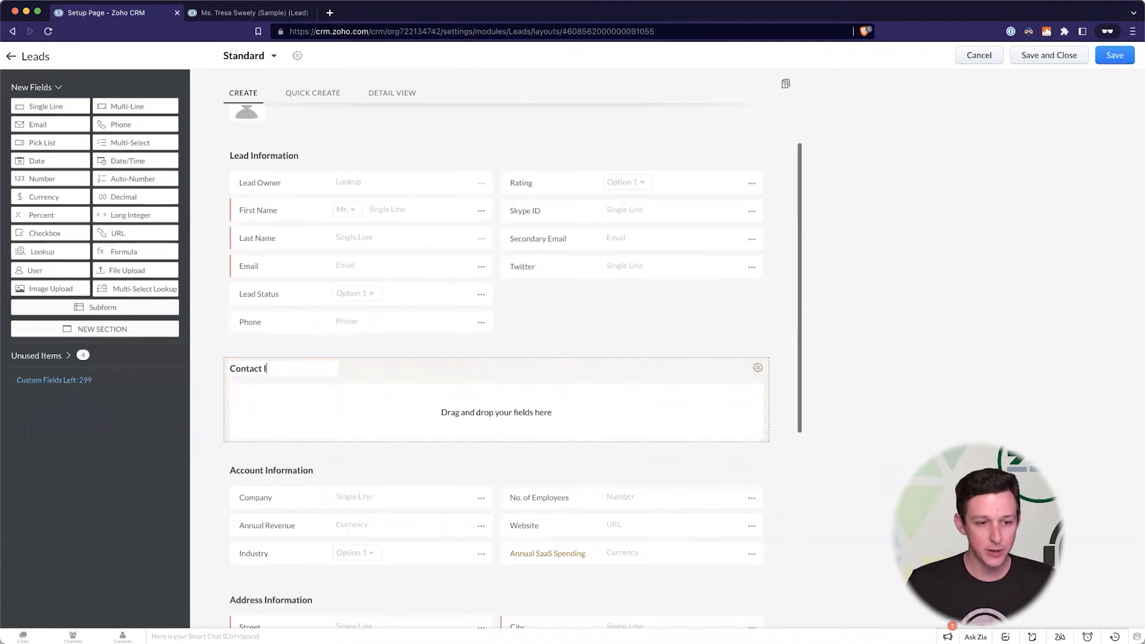
type("nformation")
left_click(222, 352)
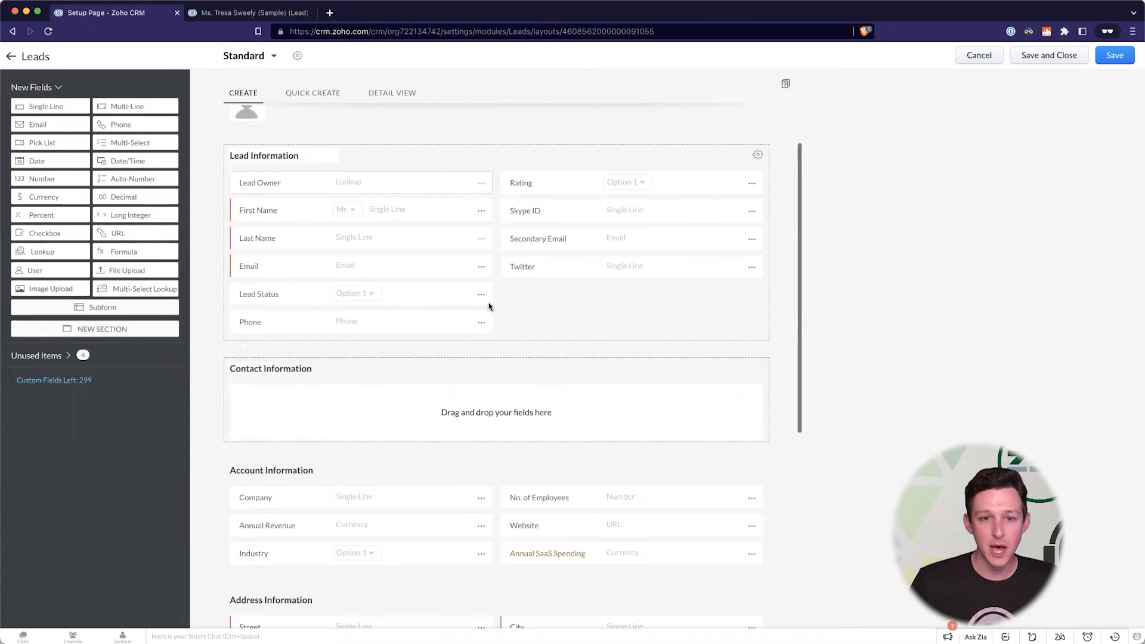
Step: Move the Email, Phone and Secondary Email fields from Lead Information into the Contact Information section
left_click_drag(340, 264, 352, 403)
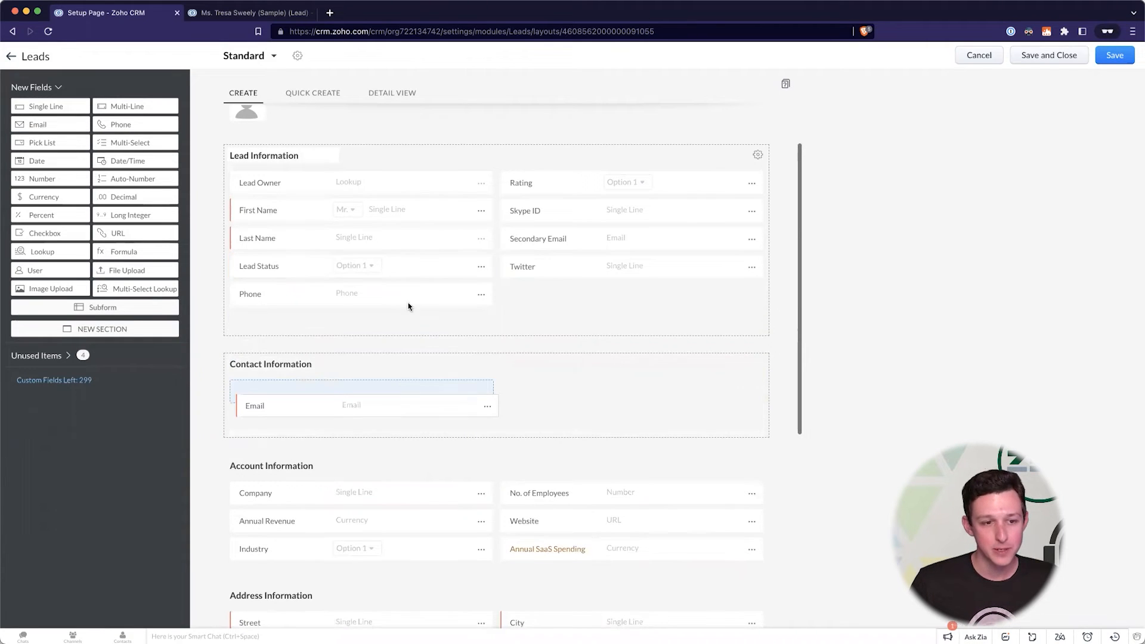
left_click_drag(623, 408, 636, 337)
left_click_drag(636, 239, 392, 354)
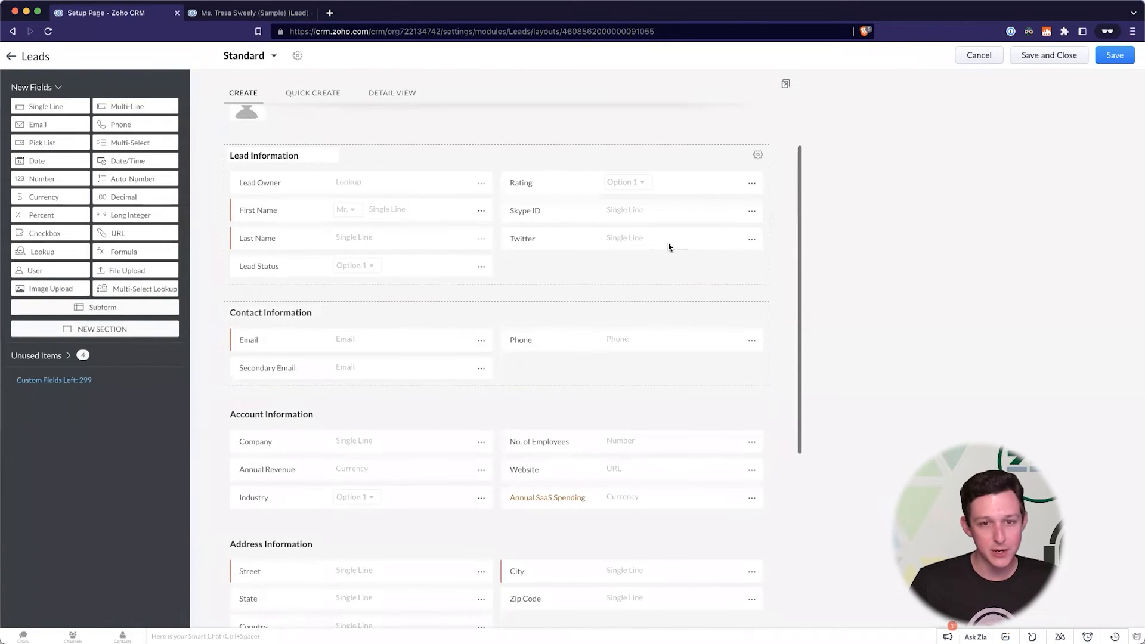
Step: Remove the Skype ID and Twitter fields from the Lead Information section
left_click(751, 212)
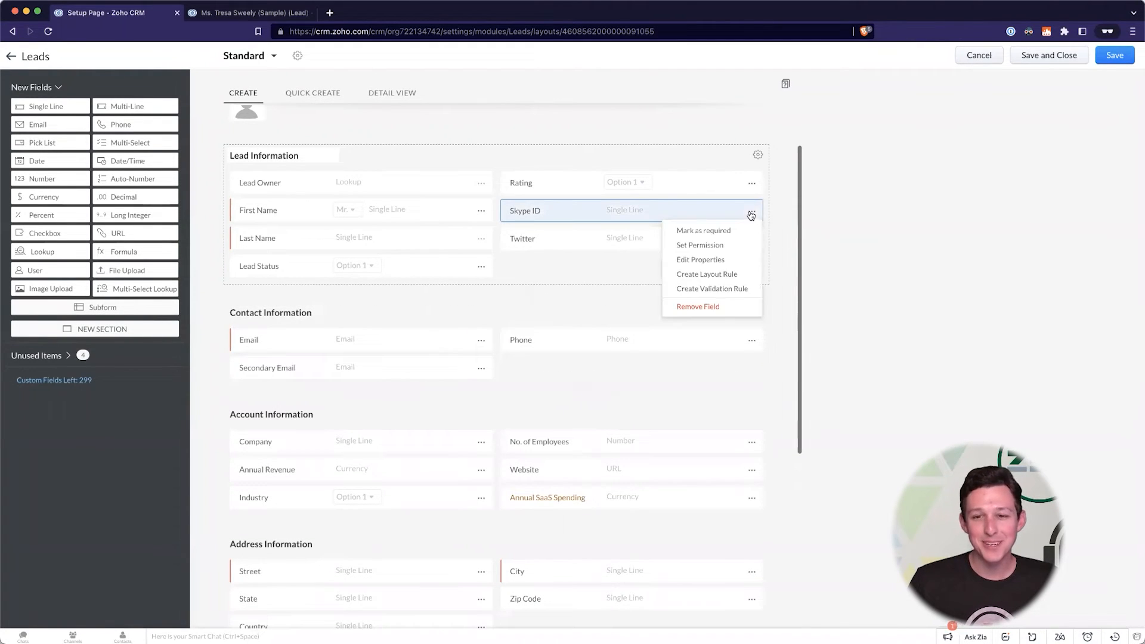
left_click(703, 305)
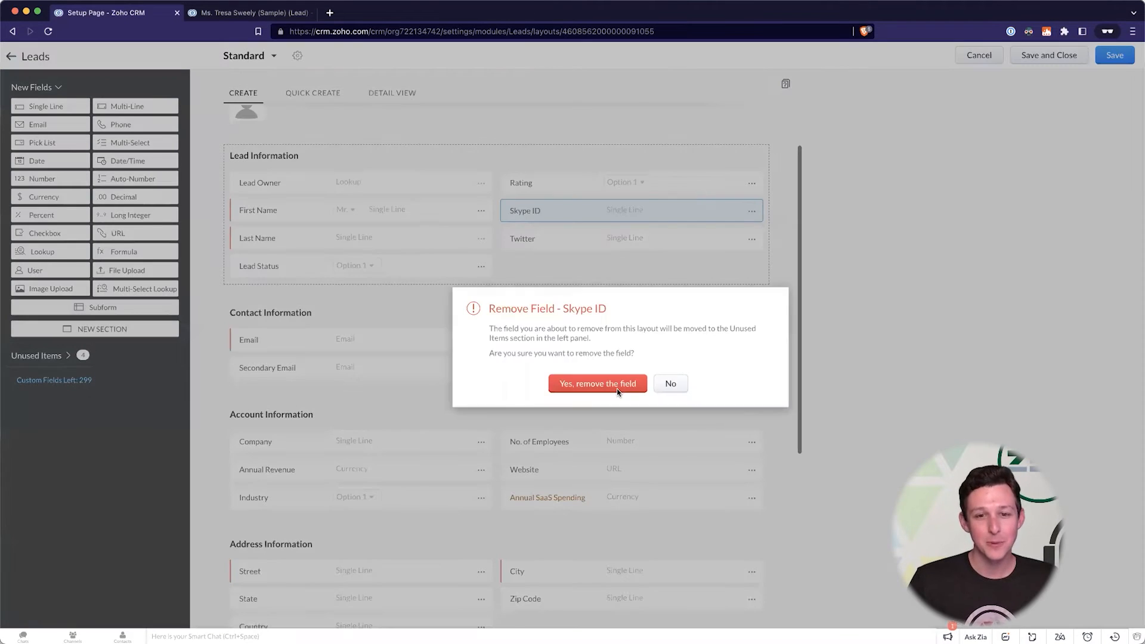
left_click(609, 382)
left_click(751, 211)
left_click(718, 323)
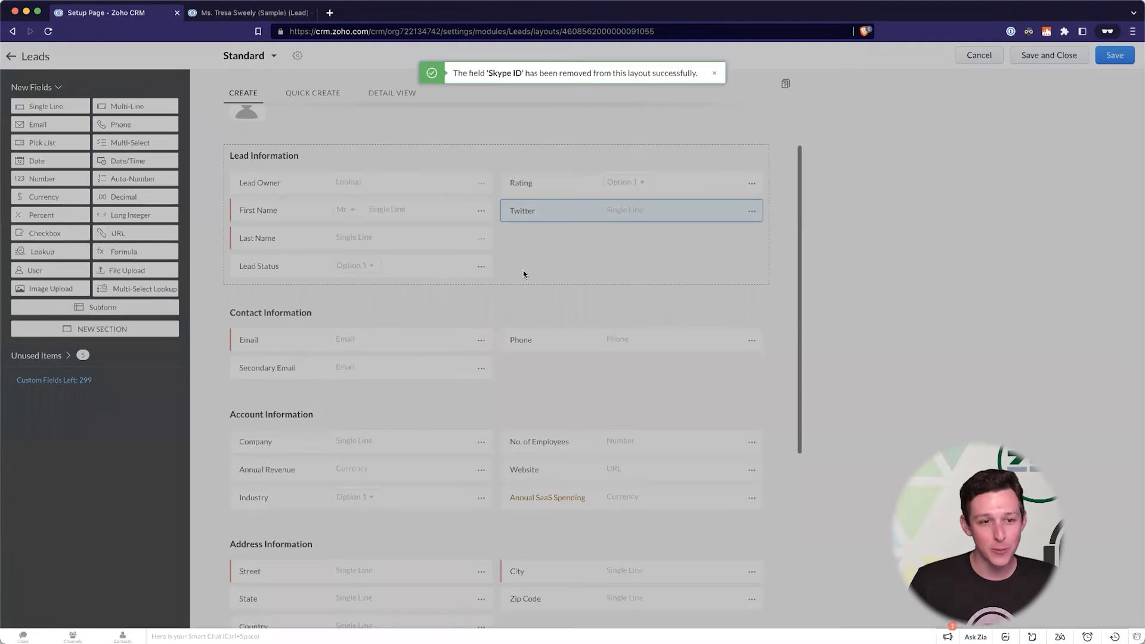
left_click(597, 383)
Step: Move the Rating field from Lead Information into the Account Information section under Annual SaaS Spending
left_click_drag(656, 182, 636, 528)
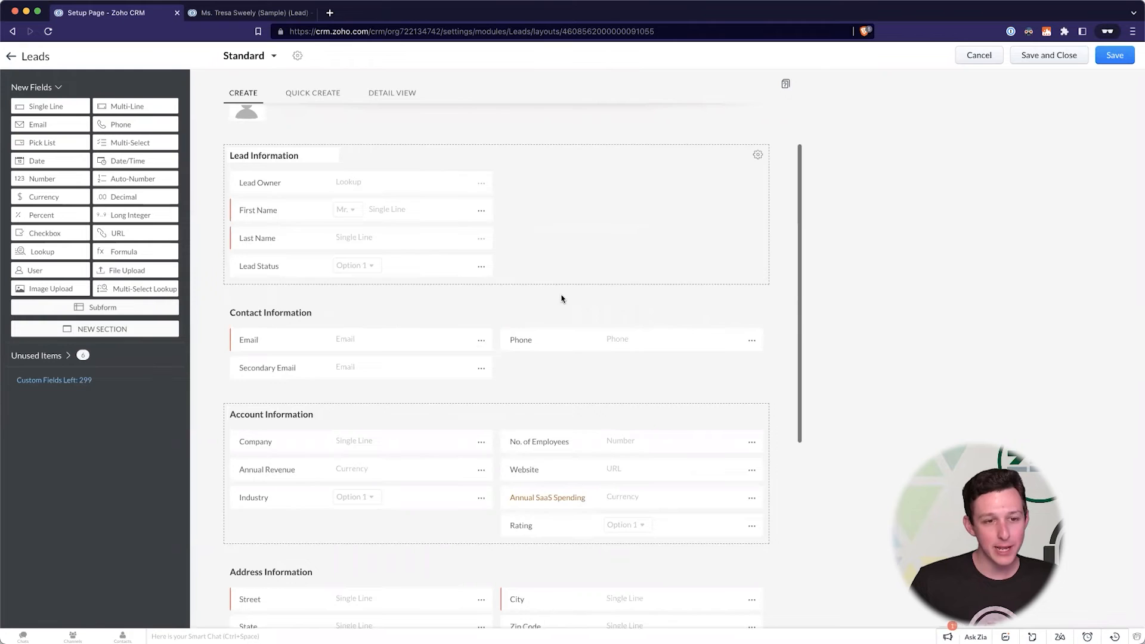
scroll(596, 332, "down", 5)
scroll(594, 330, "up", 5)
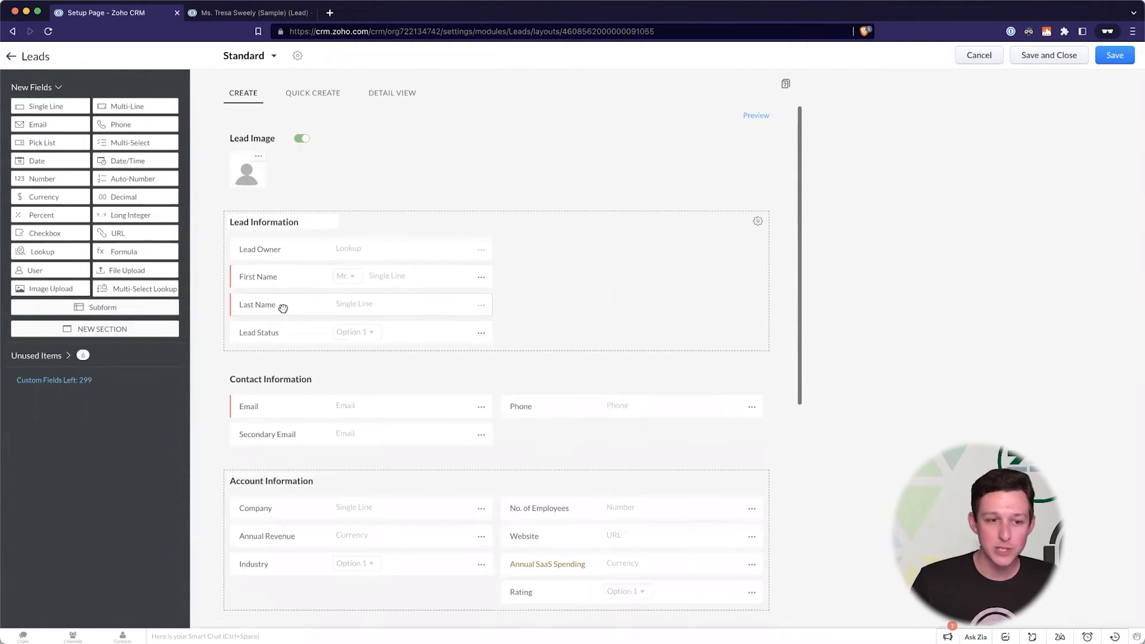
Step: Move the Company field from Account Information into Lead Information and place Lead Owner below Lead Status
scroll(281, 307, "down", 1)
scroll(279, 311, "down", 1)
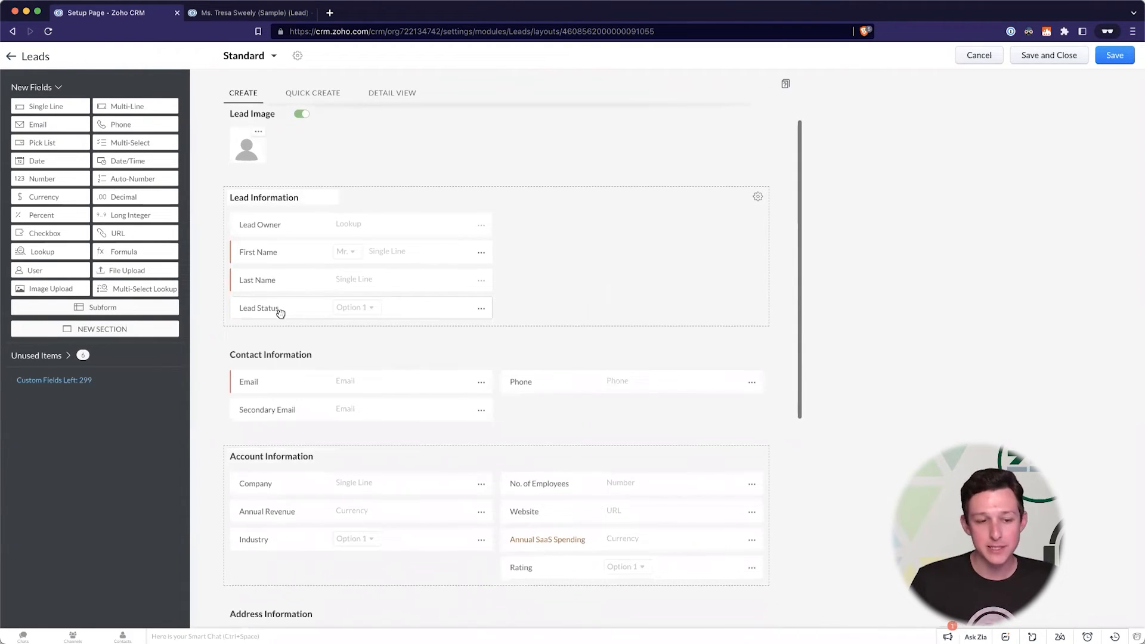
left_click_drag(376, 483, 585, 285)
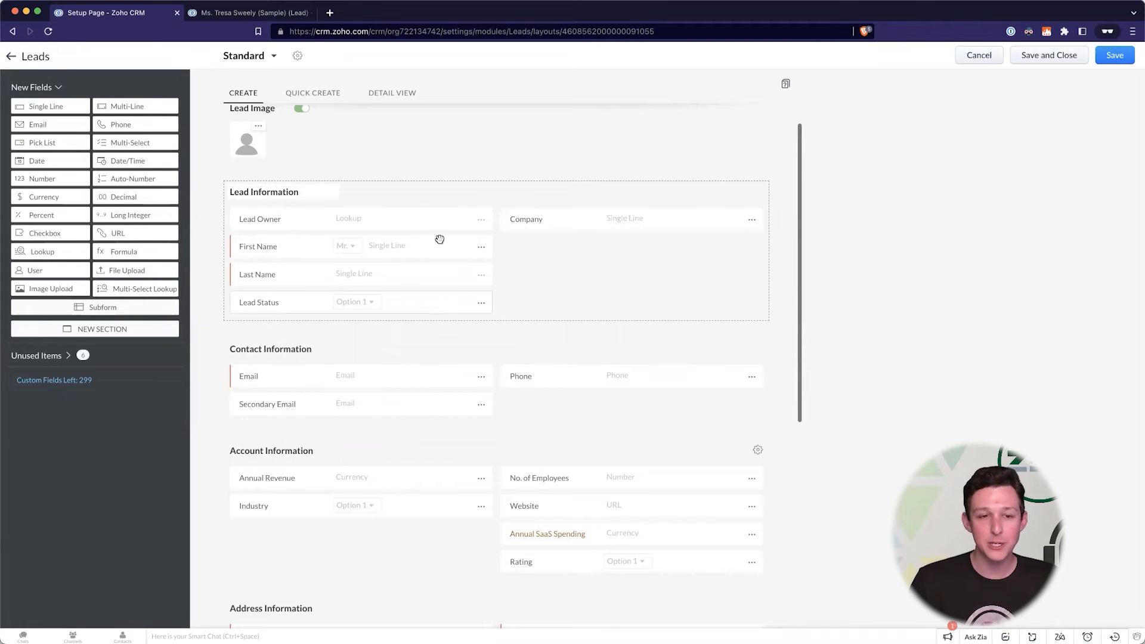
left_click_drag(445, 224, 438, 314)
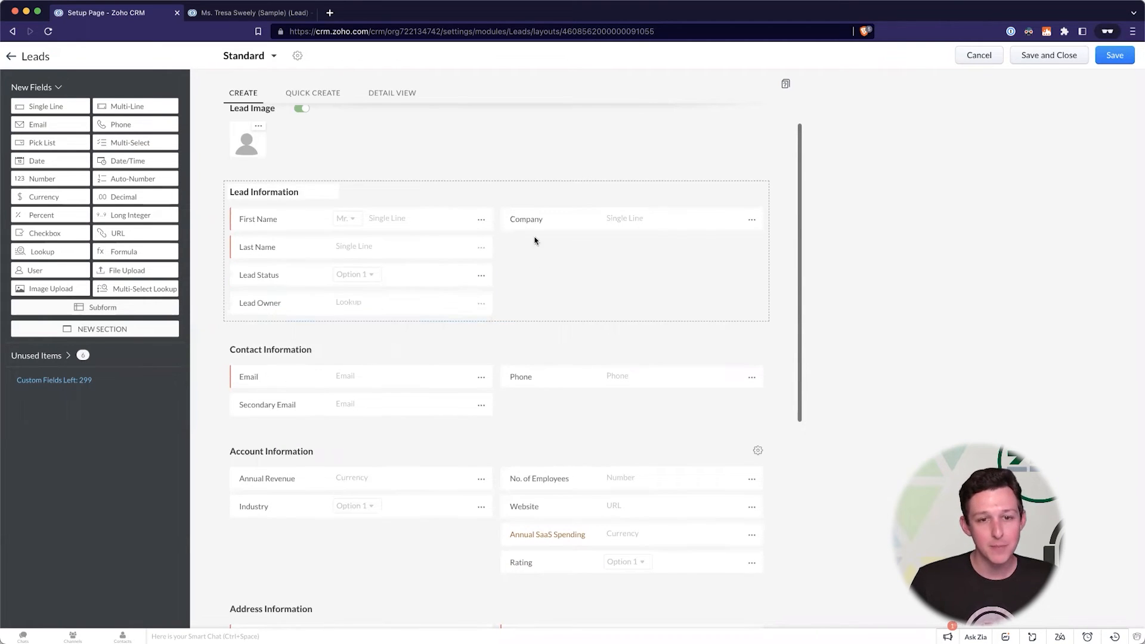
Step: Check the rearranged sections and save the Standard layout of the Leads module
scroll(477, 498, "down", 3)
scroll(475, 498, "up", 3)
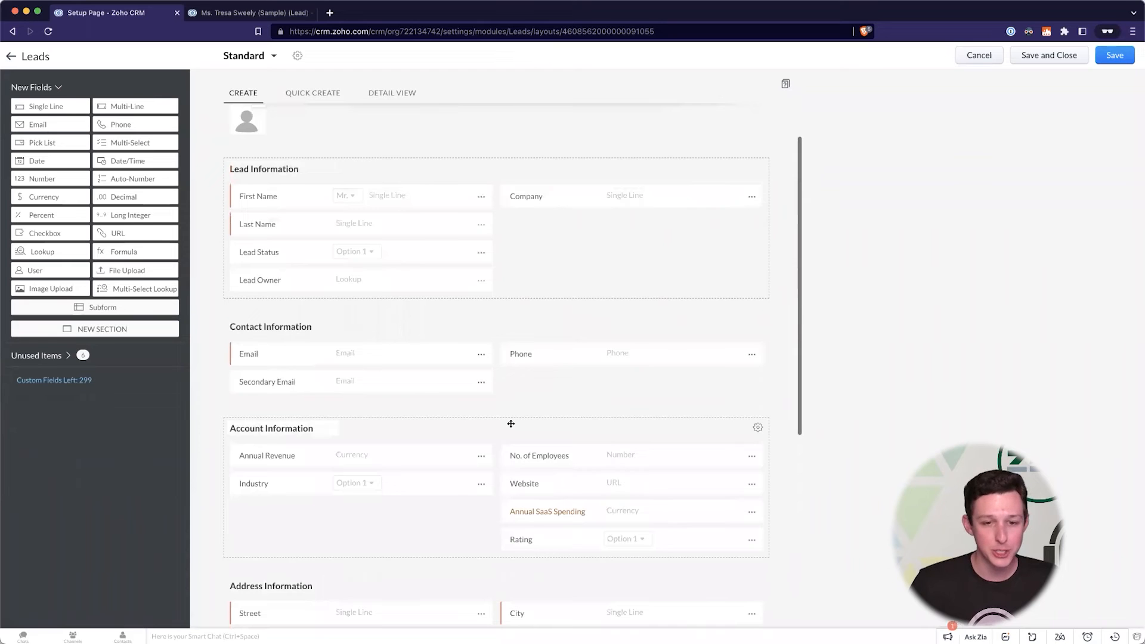
left_click(1114, 54)
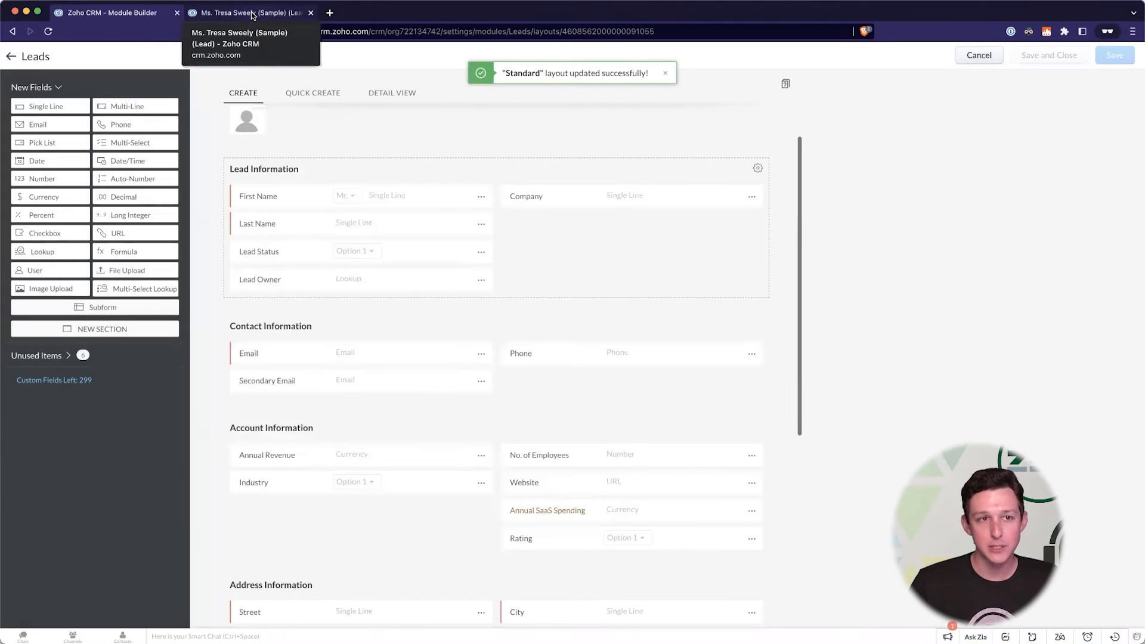
Step: Reload the sample lead record for Morlong Associates and display its details in the new layout
left_click(252, 15)
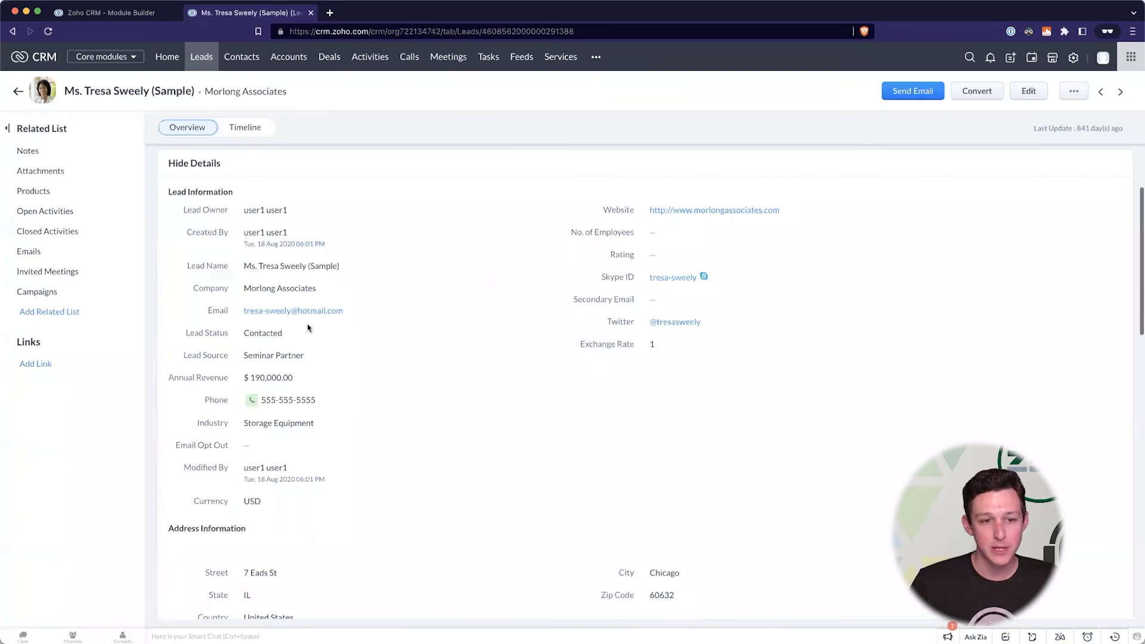
scroll(517, 268, "down", 1)
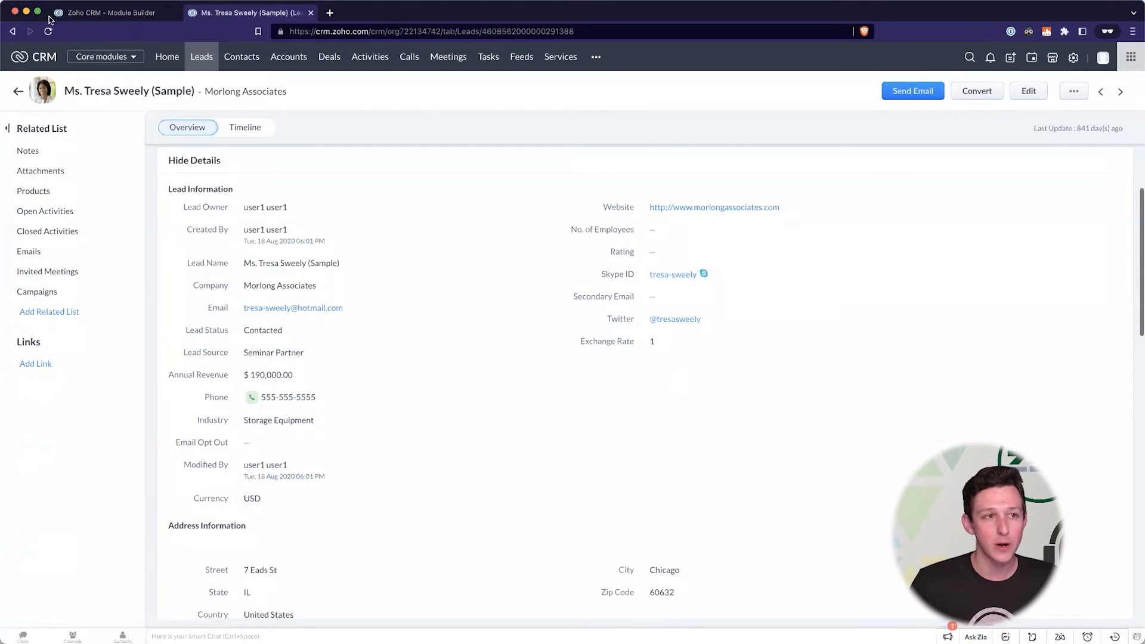
key("super+r")
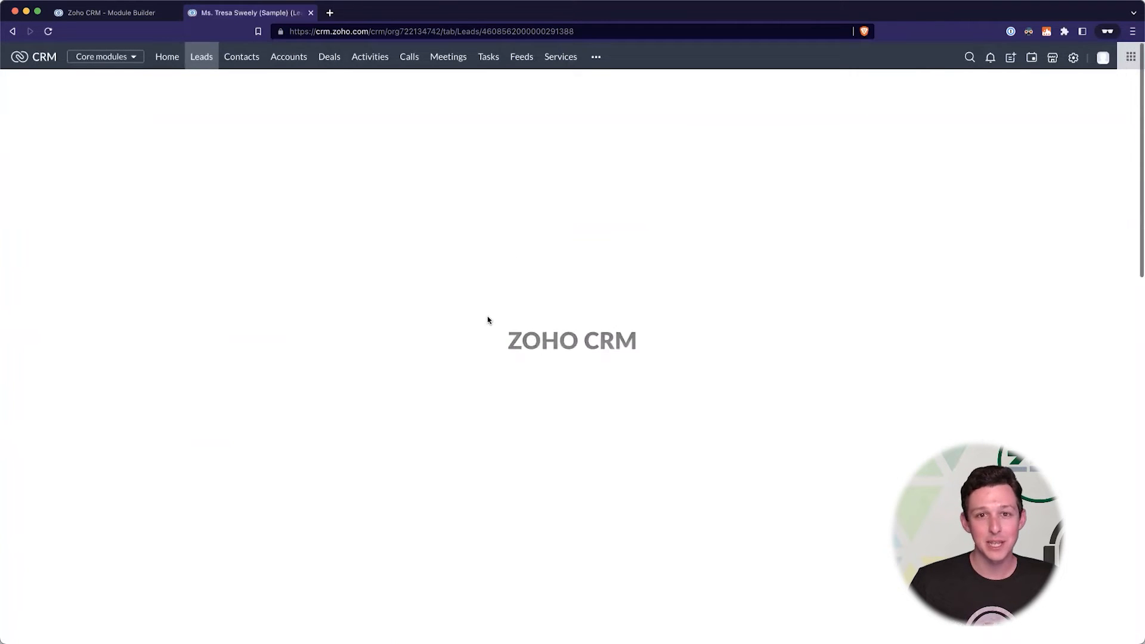
scroll(487, 320, "down", 2)
scroll(487, 320, "down", 2)
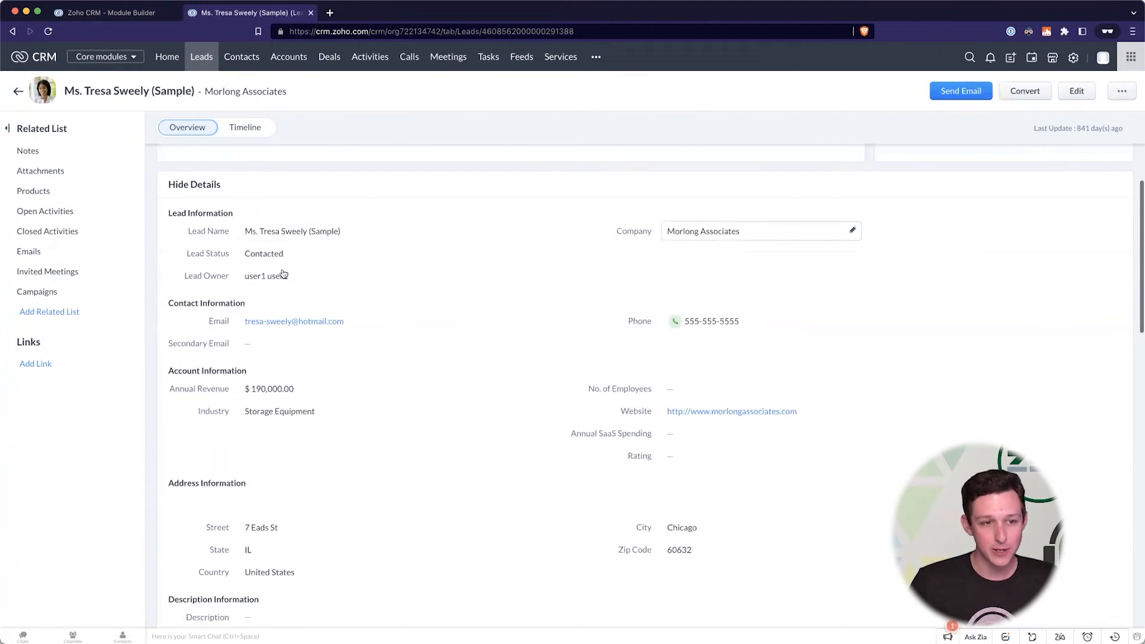
Step: Examine the Contact, Account and Record Information sections of the sample lead record
left_click_drag(430, 281, 584, 348)
left_click(584, 347)
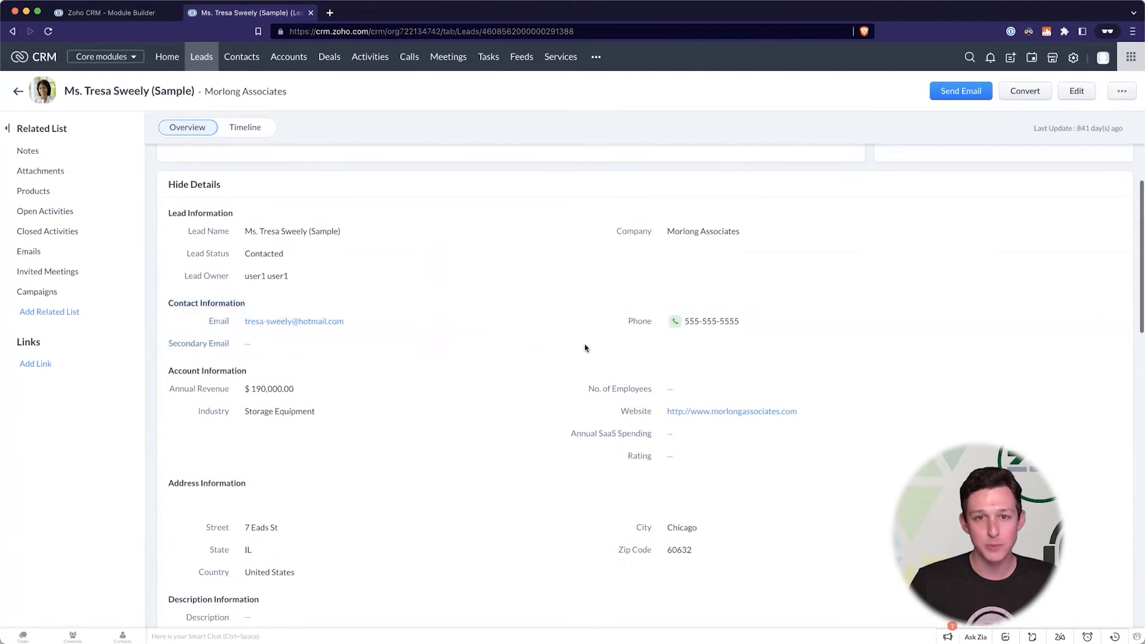
scroll(584, 348, "down", 2)
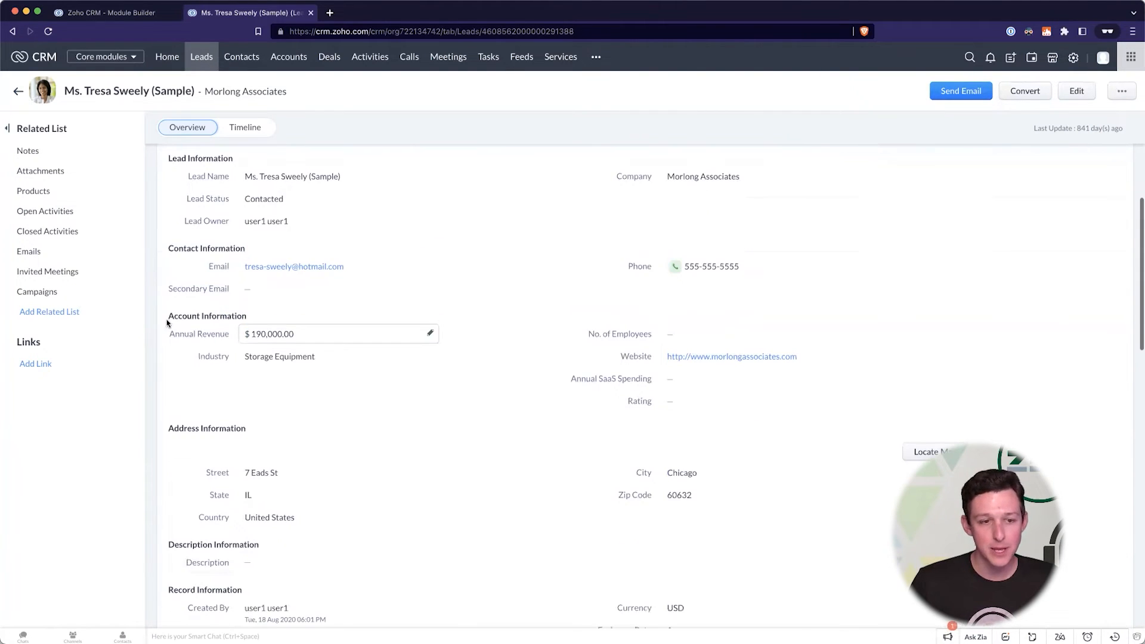
left_click_drag(491, 360, 538, 314)
left_click(597, 305)
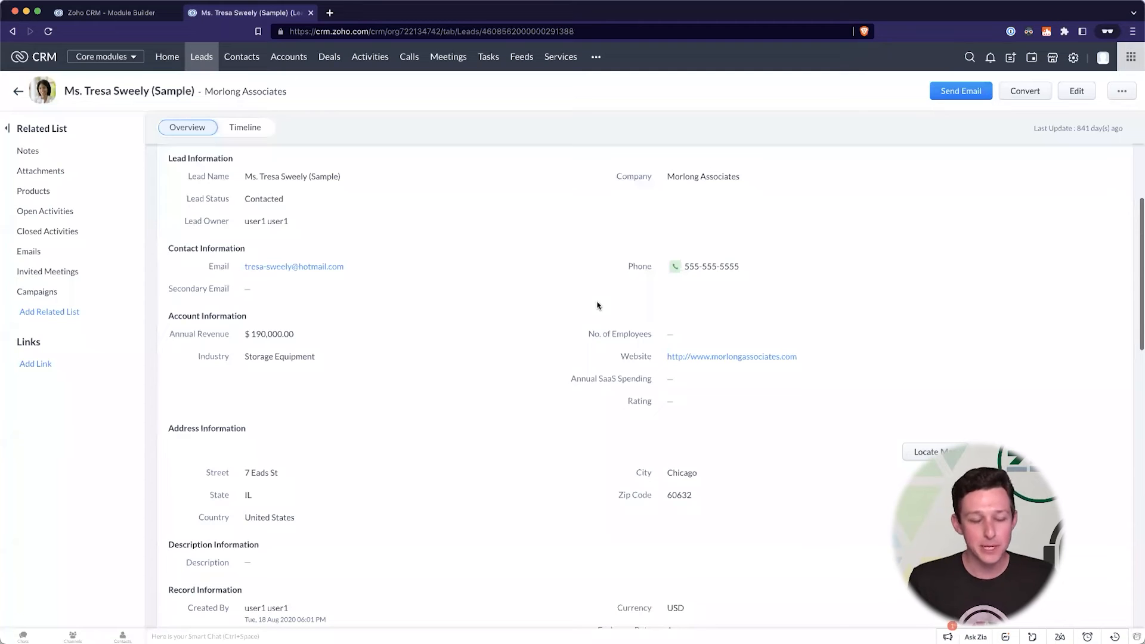
scroll(358, 310, "down", 7)
scroll(391, 266, "up", 1)
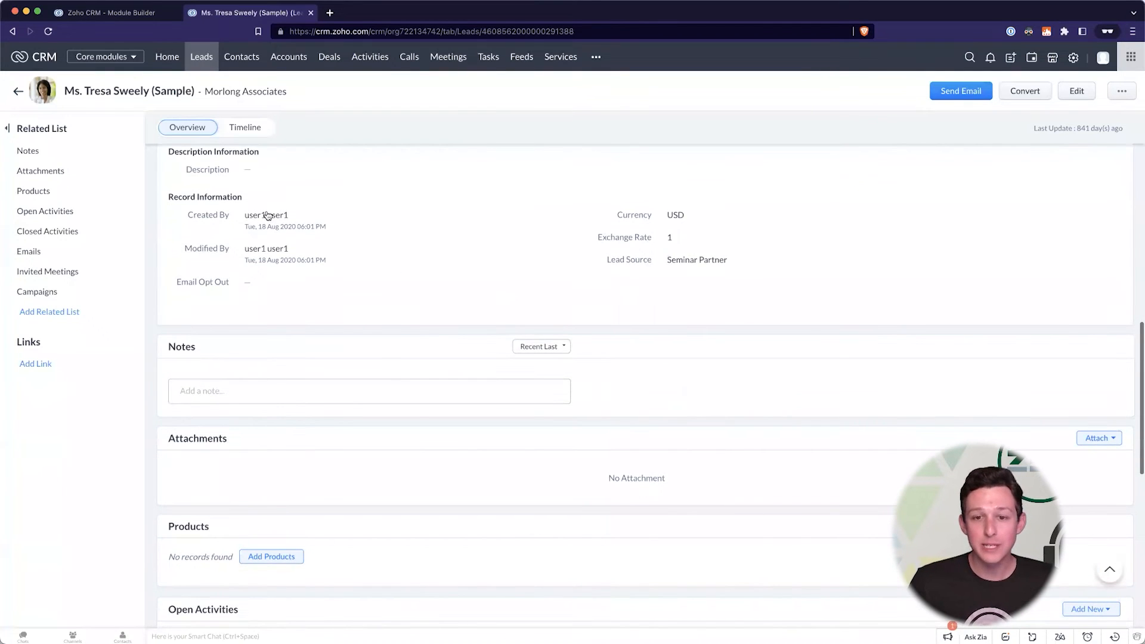
mouse_move(267, 216)
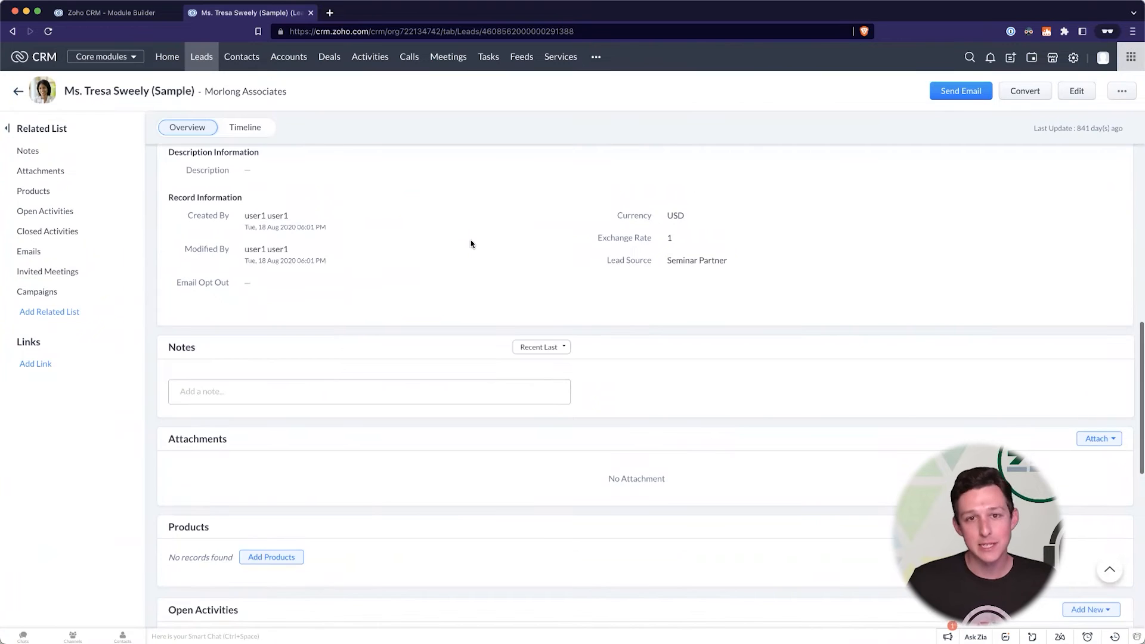
scroll(470, 242, "up", 8)
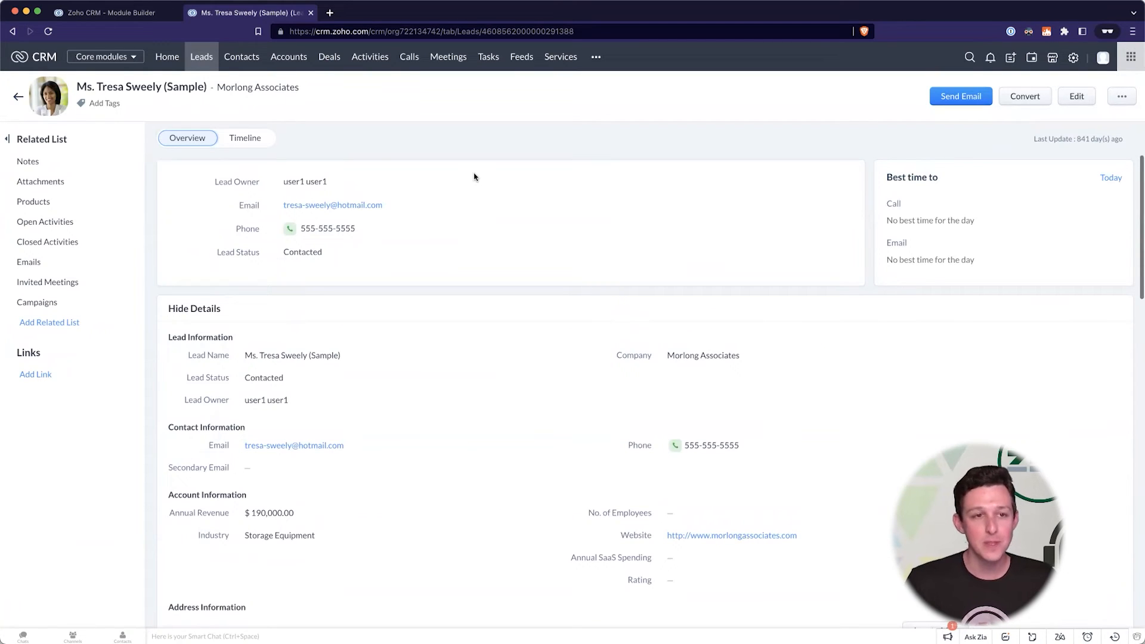
Step: Leave the Leads layout editor and open the Rangoni Of Florence contact to examine its Contact Information fields
left_click(129, 18)
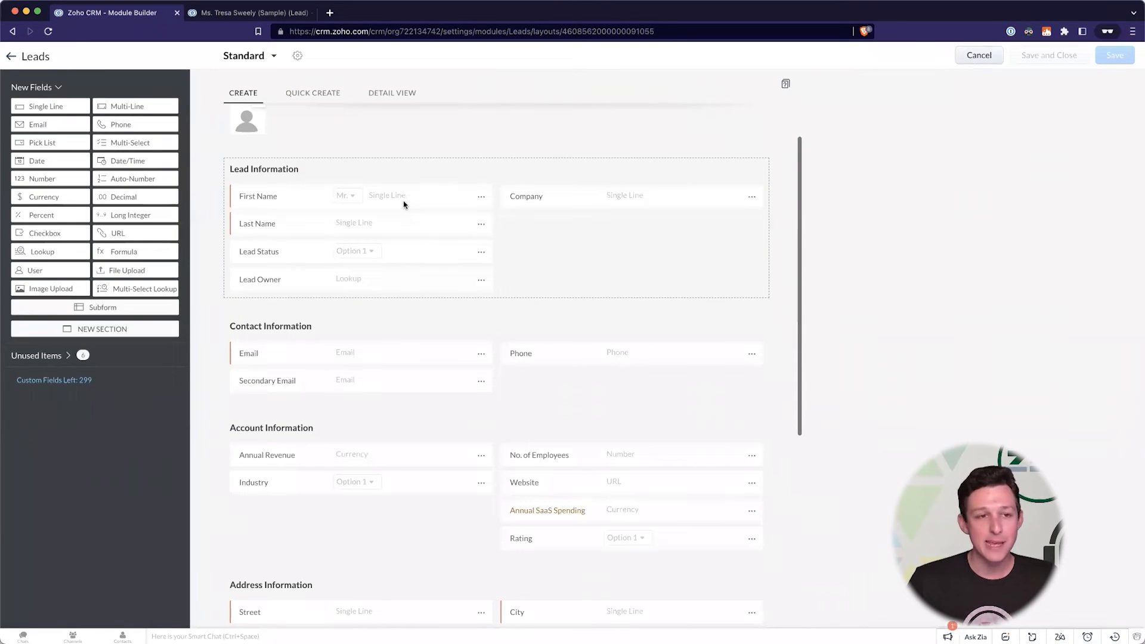
key("super+Left")
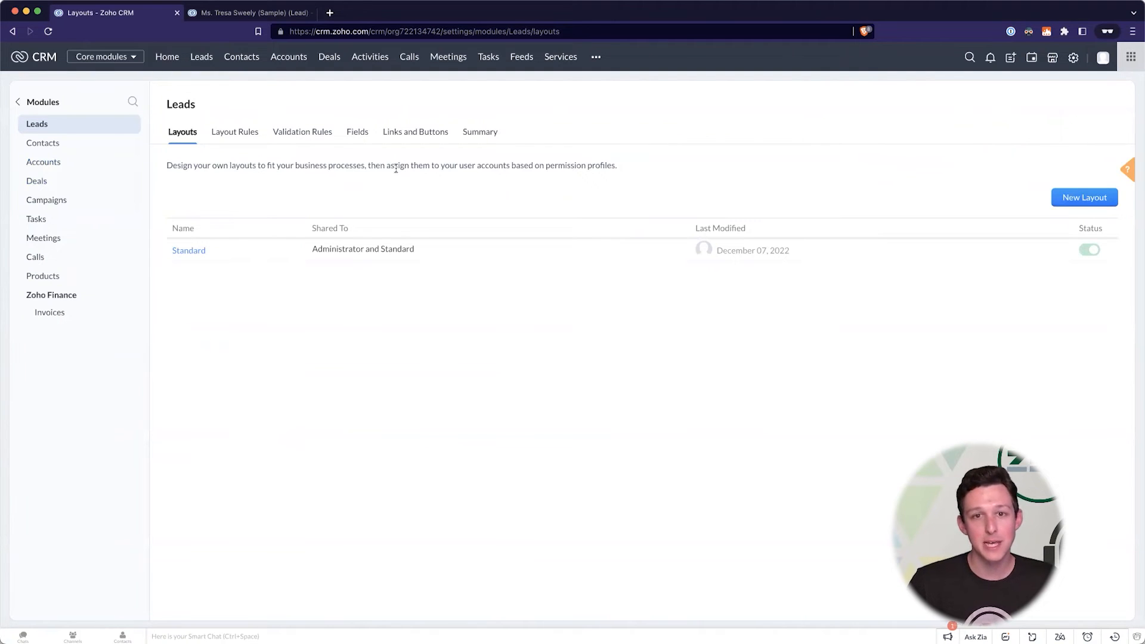
left_click(253, 61)
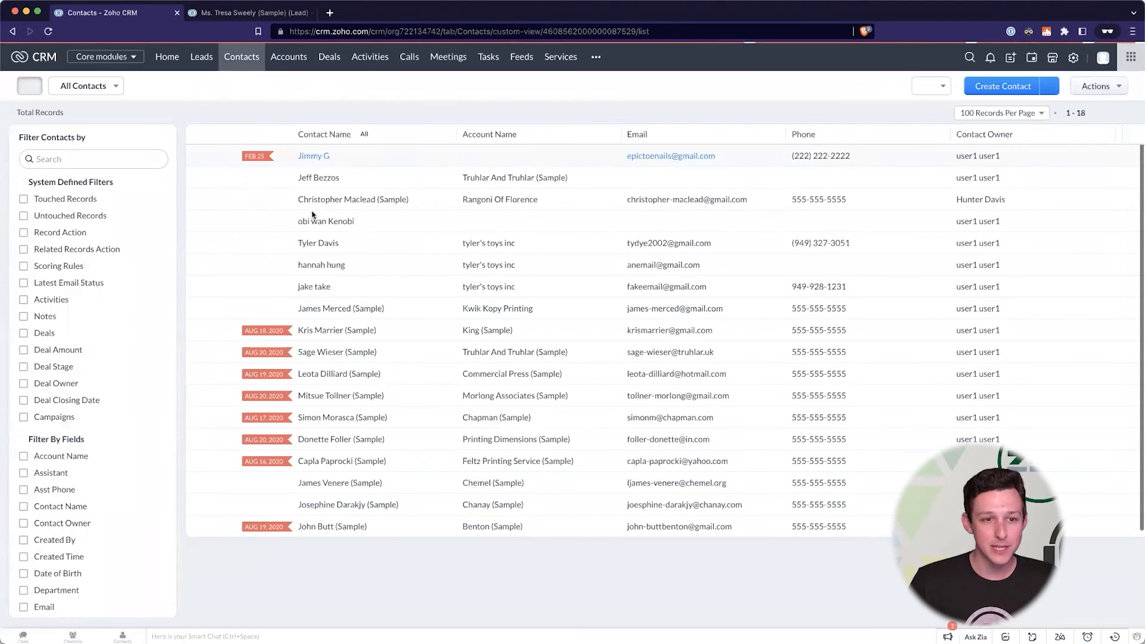
left_click(330, 201)
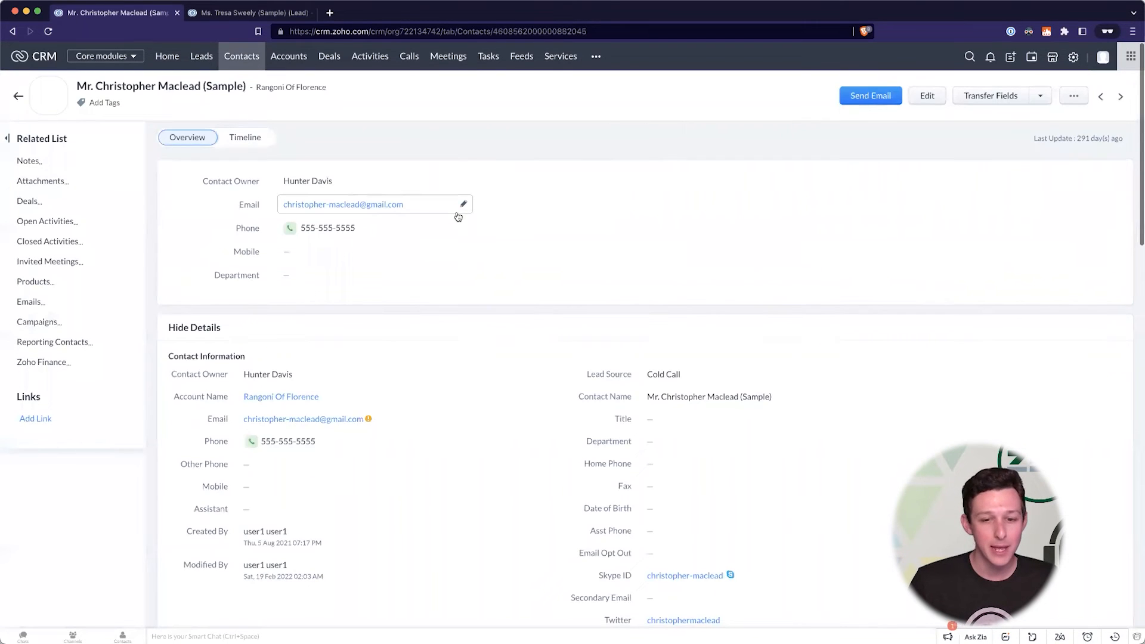
scroll(605, 366, "down", 4)
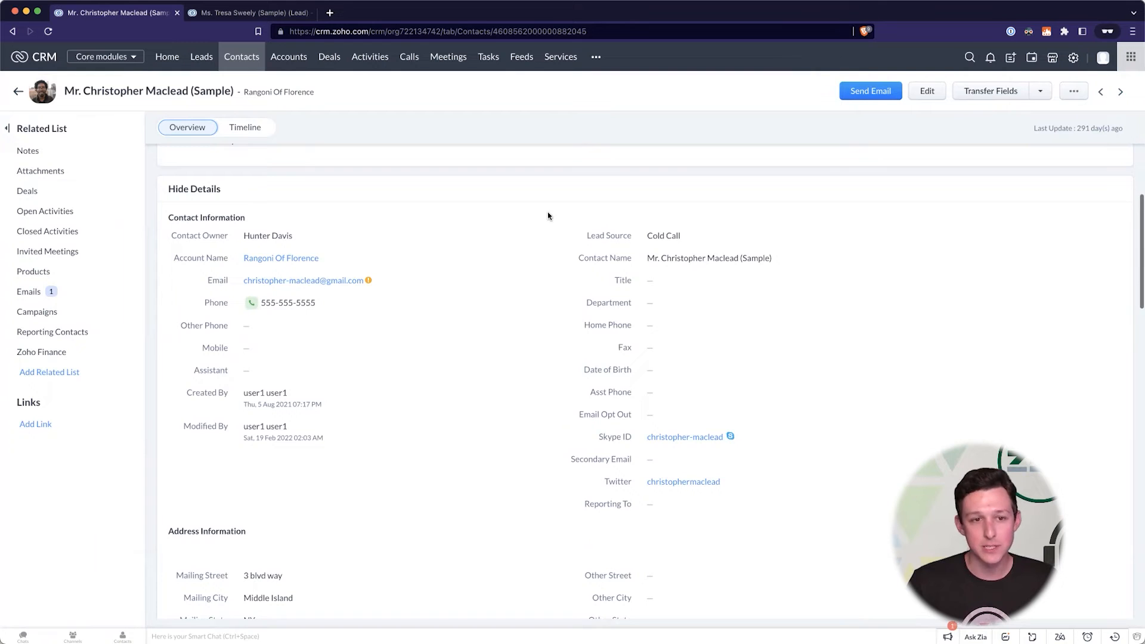
scroll(548, 212, "up", 4)
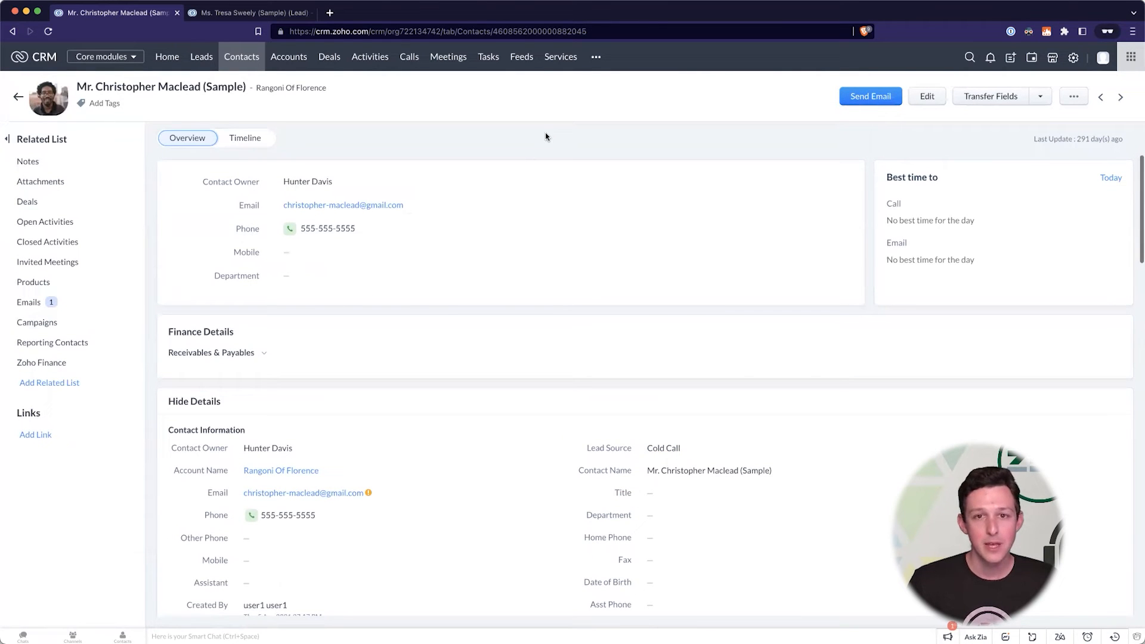
Step: Close the contact record's browser tab and open the Security Control settings from the CRM setup
left_click(241, 18)
left_click(177, 13)
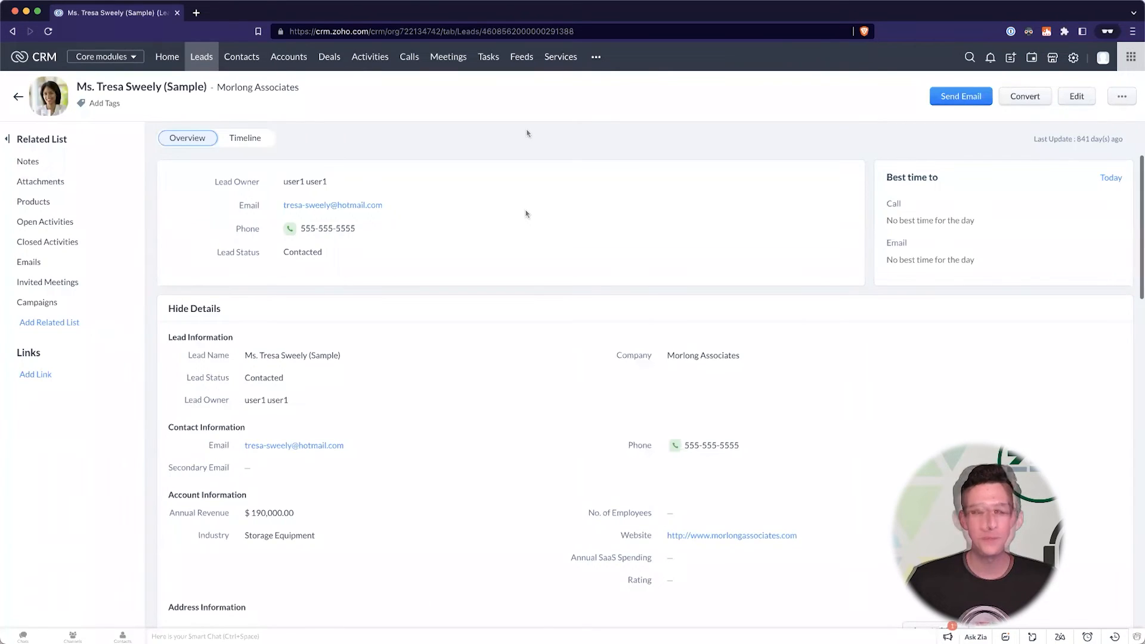
left_click(1073, 58)
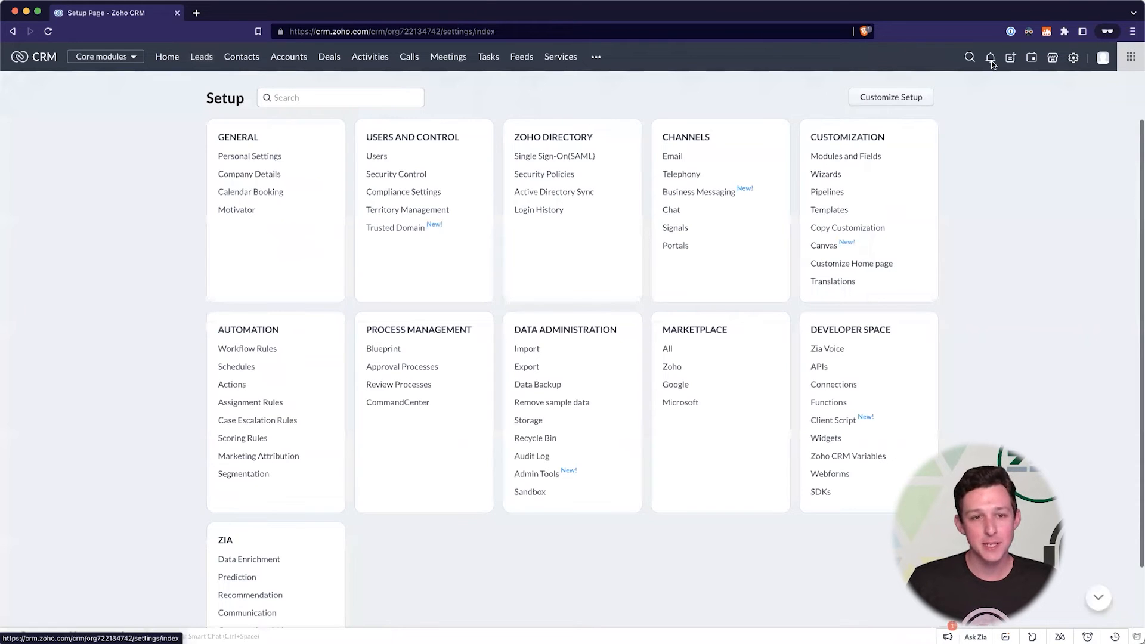
left_click(414, 178)
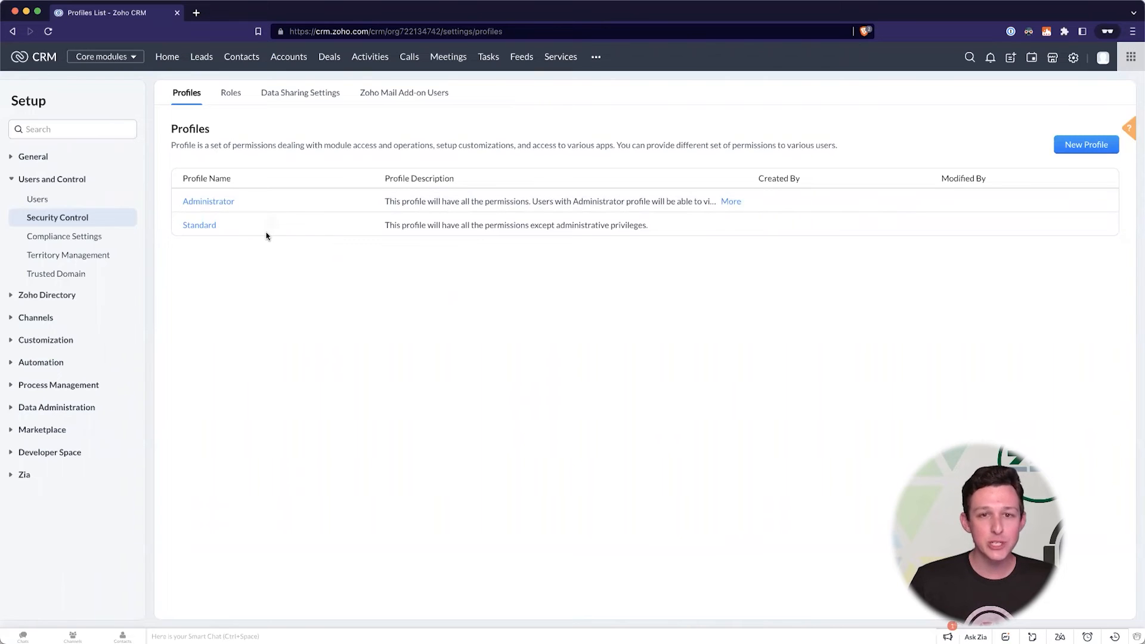
Step: Examine the role hierarchy, including the CEO and Manager roles
left_click(229, 101)
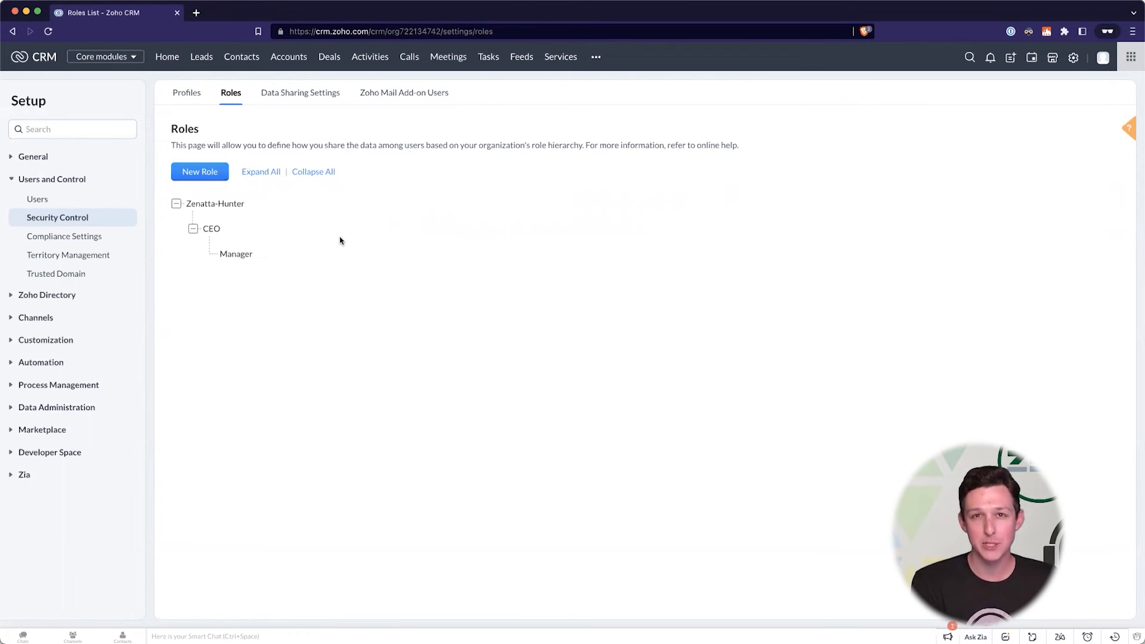
mouse_move(276, 258)
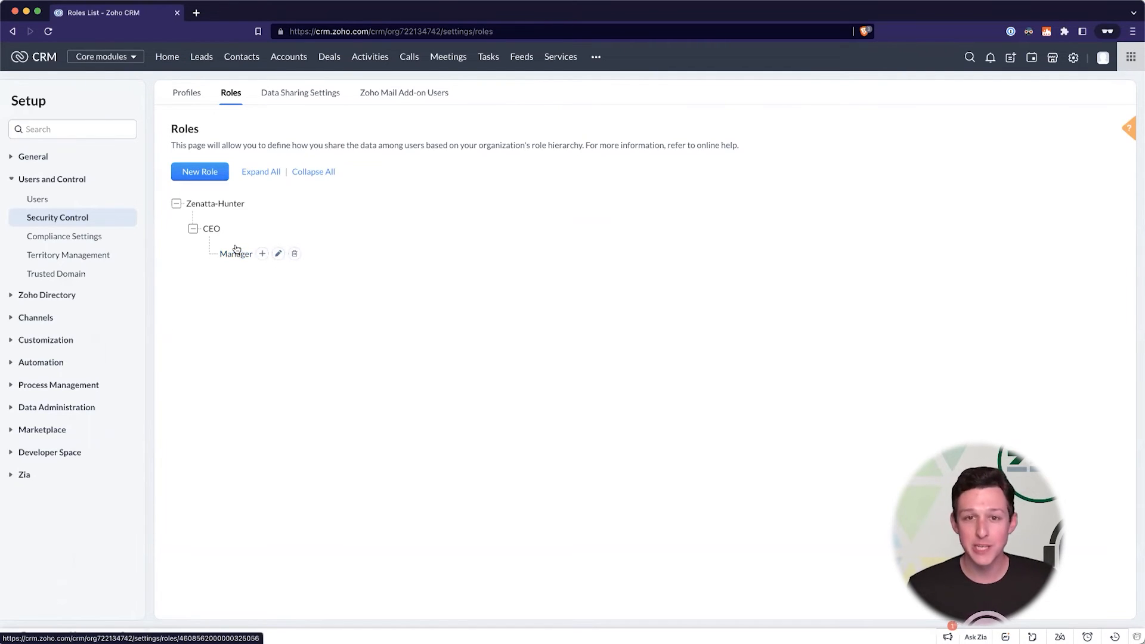
mouse_move(212, 230)
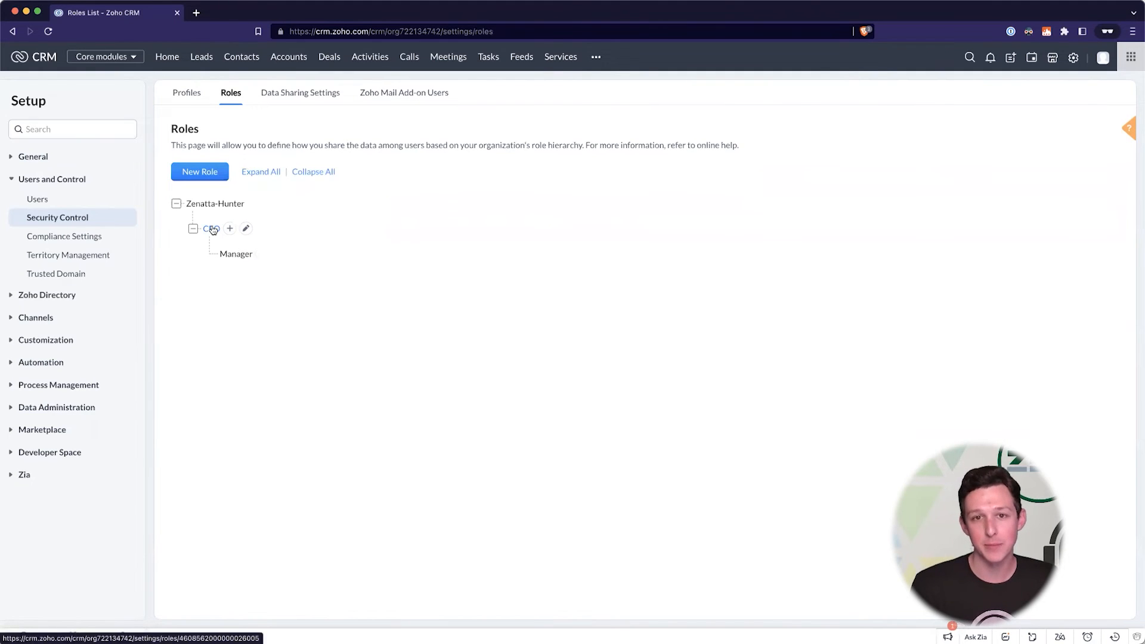
Step: Return to the profiles list and open the Administrator profile to view its basic module permissions
left_click(186, 94)
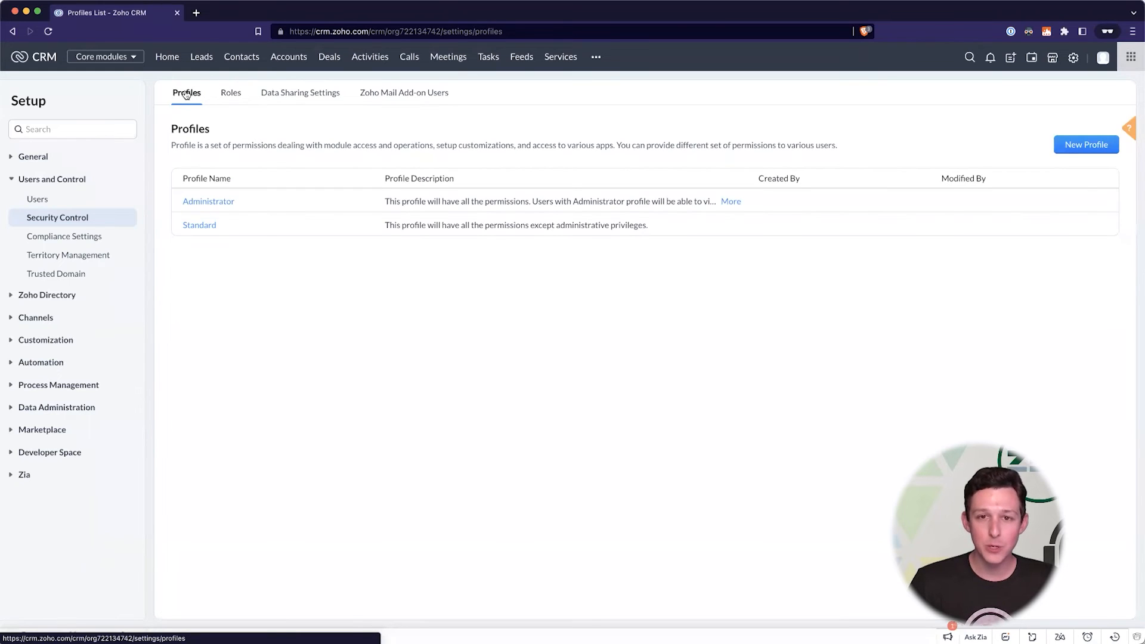
left_click_drag(171, 127, 236, 126)
left_click(236, 126)
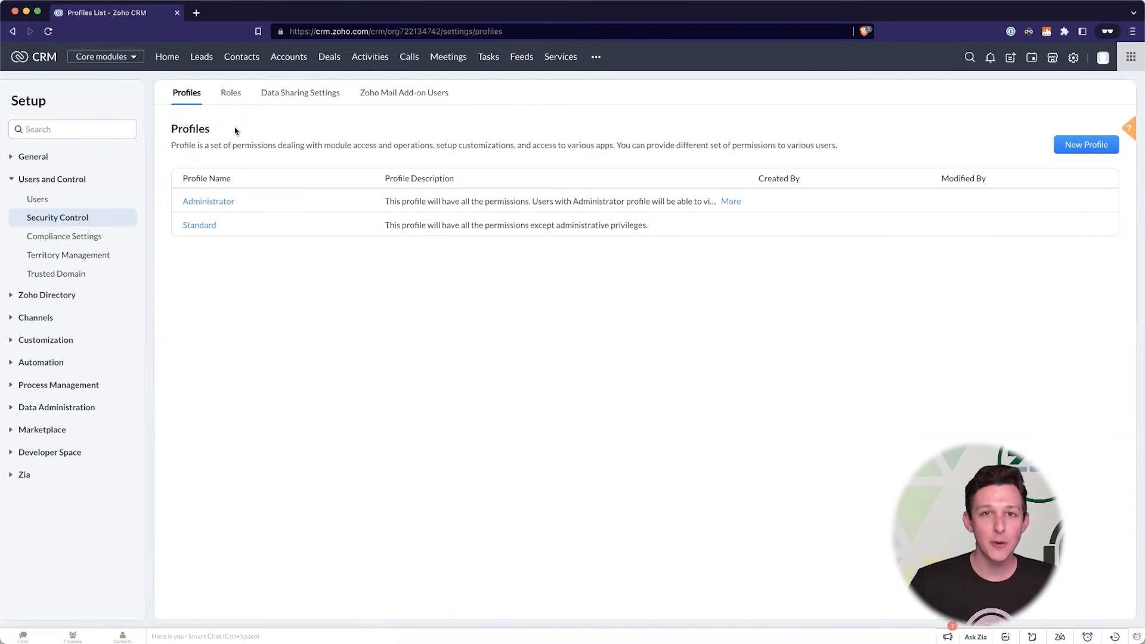
left_click(192, 201)
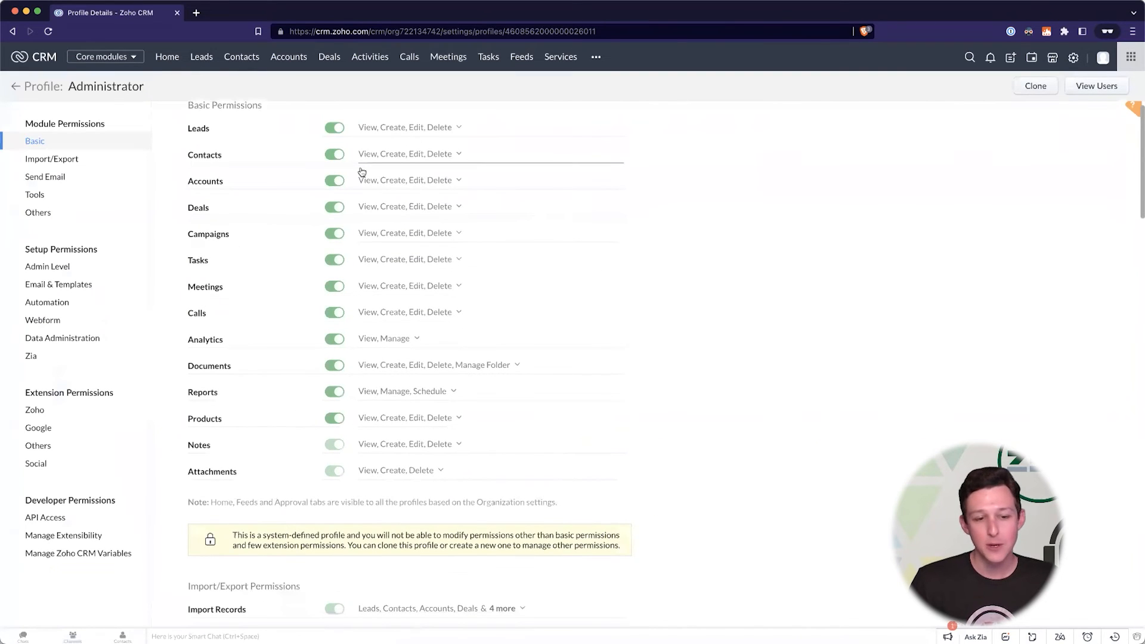
Step: Examine the Administrator profile's import/export, send email, tool and admin level permissions
scroll(276, 327, "up", 1)
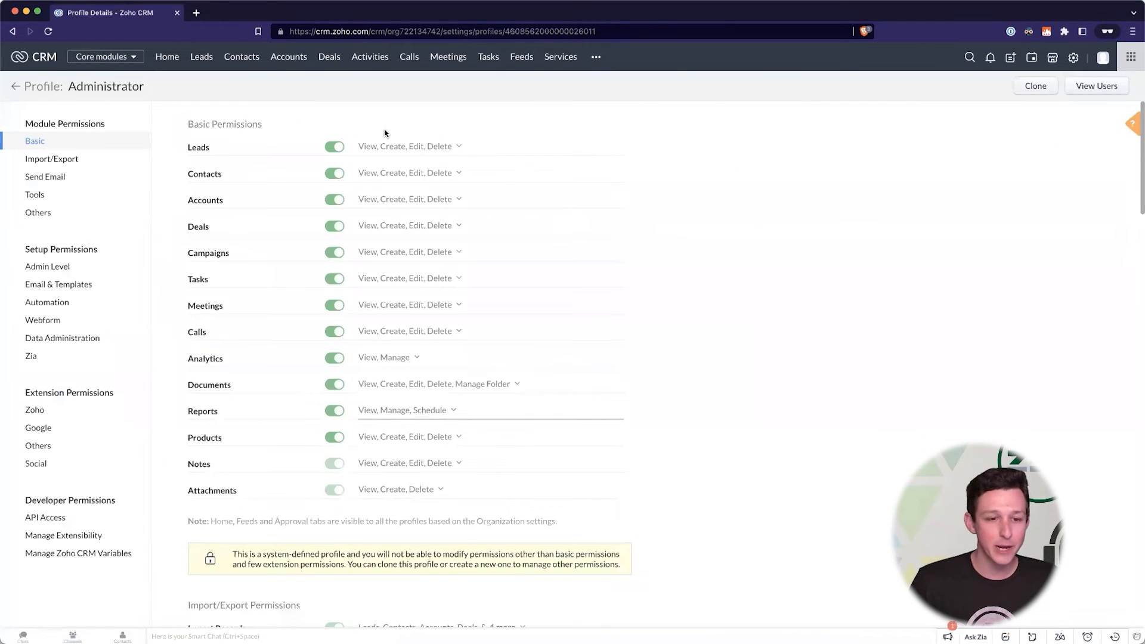
scroll(367, 368, "down", 7)
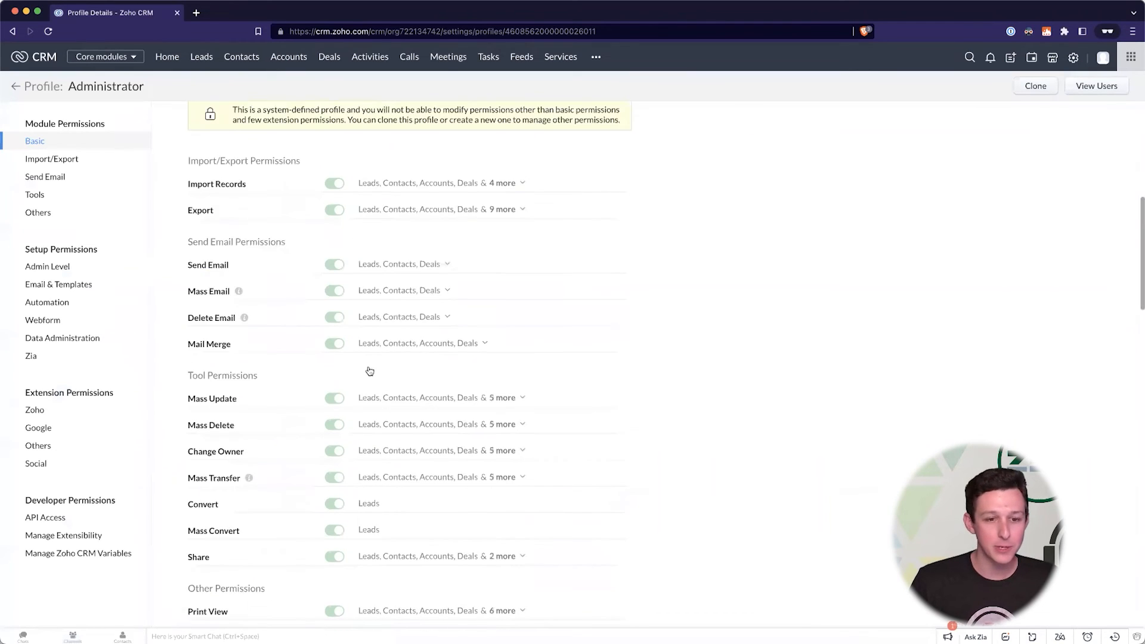
left_click_drag(186, 150, 680, 239)
left_click(680, 238)
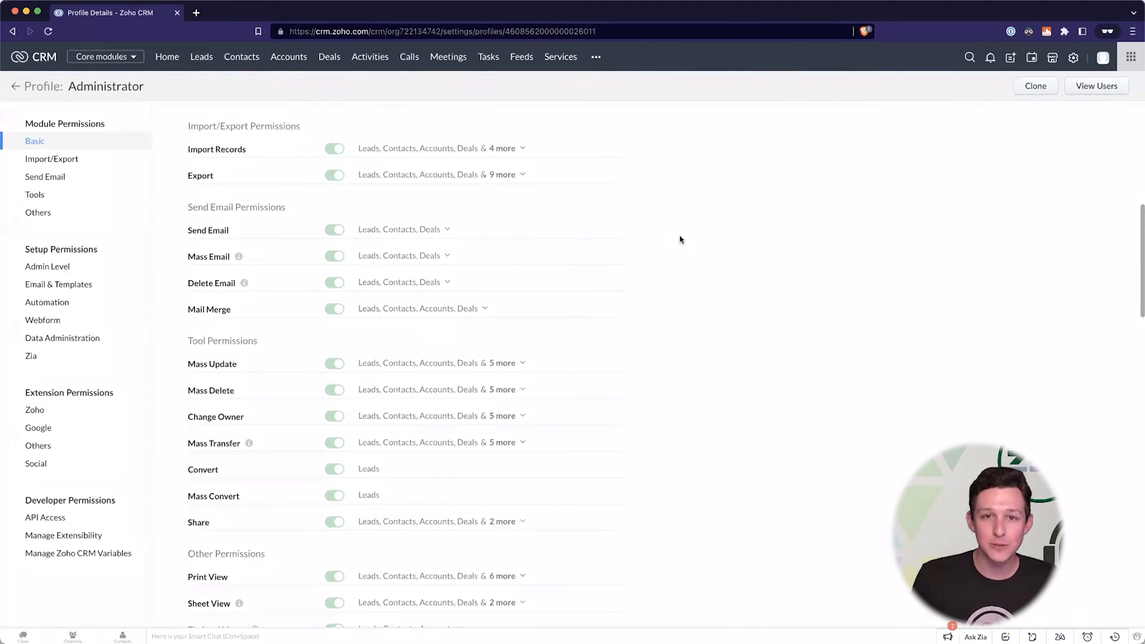
scroll(230, 284, "down", 3)
scroll(230, 285, "down", 1)
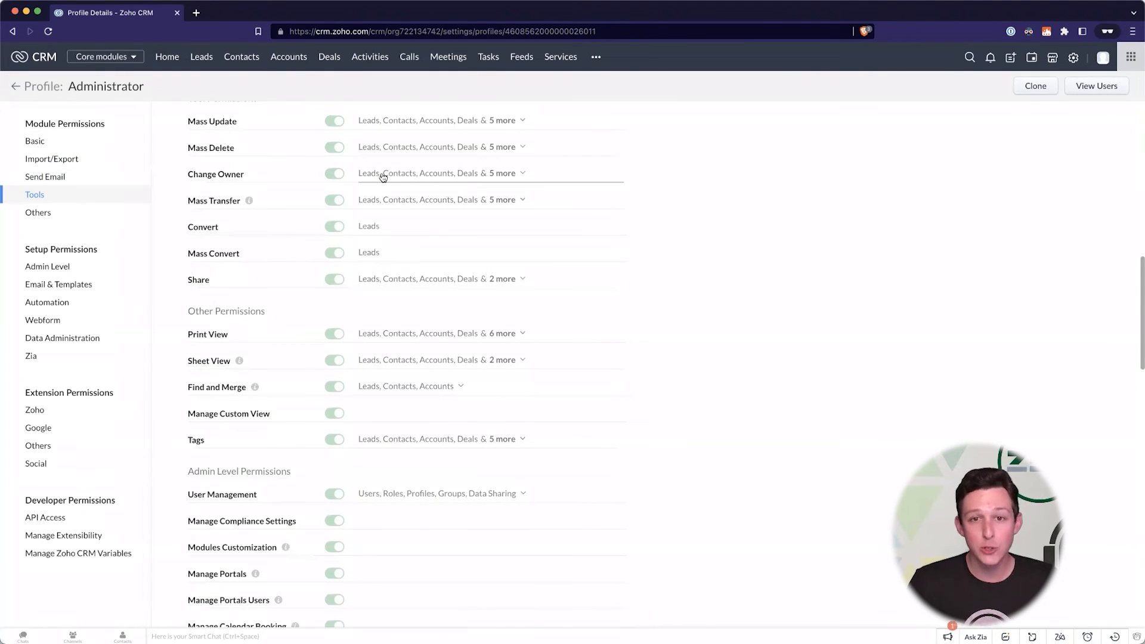
scroll(404, 342, "down", 8)
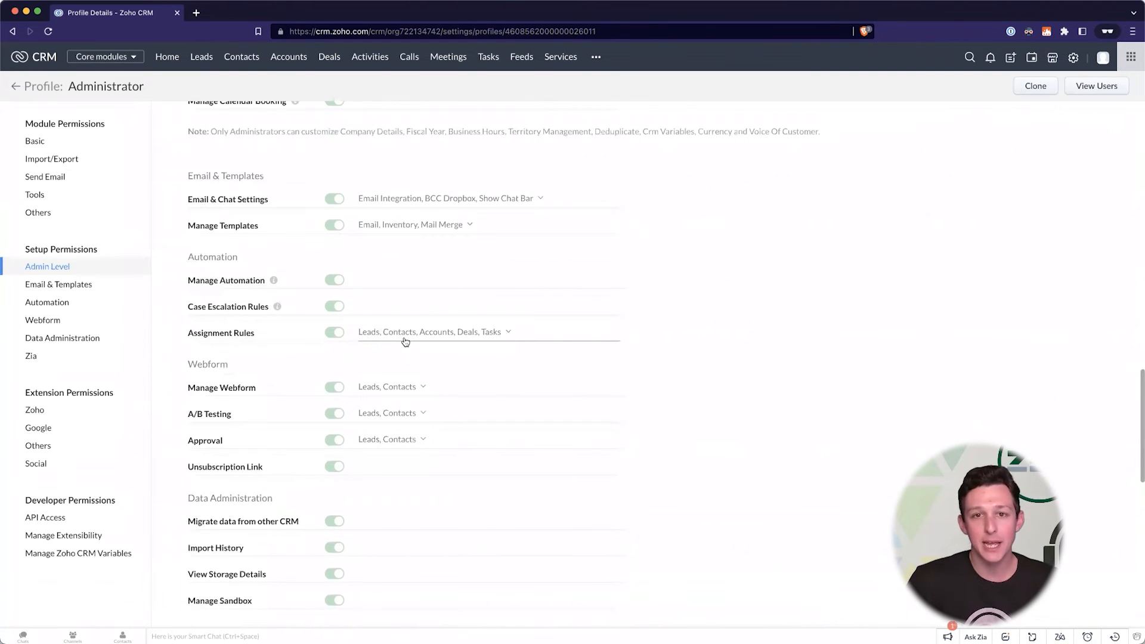
scroll(407, 285, "up", 1)
scroll(408, 285, "down", 1)
scroll(232, 196, "down", 1)
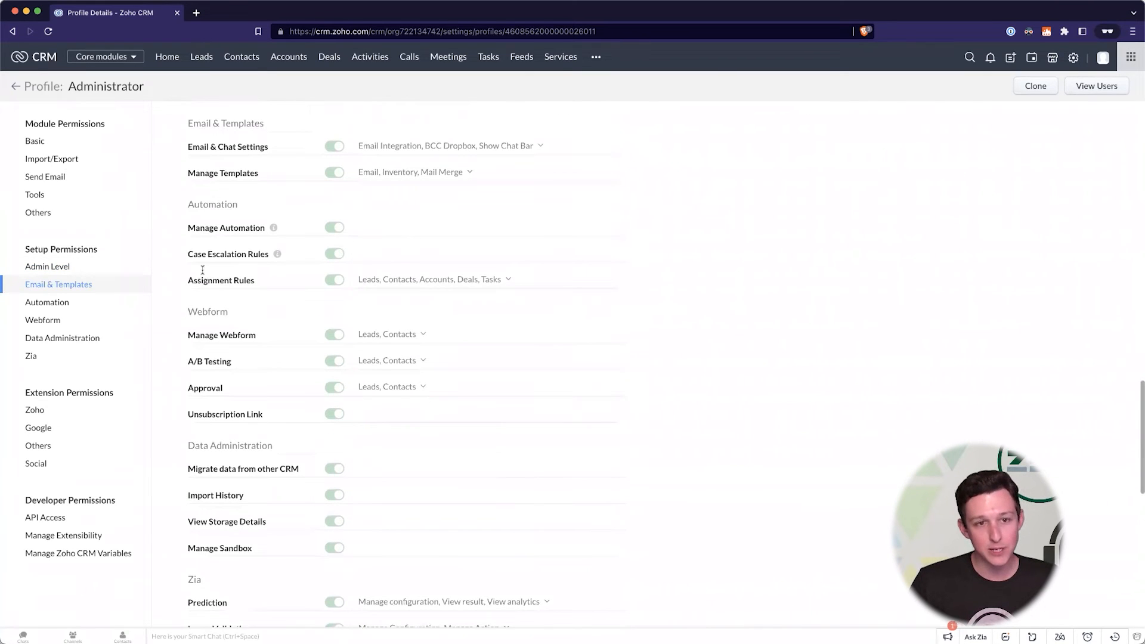
Step: Examine the Administrator profile's automation, webform, data administration, Zia, extension and developer permissions
left_click_drag(192, 202, 568, 379)
scroll(567, 378, "down", 8)
scroll(513, 396, "up", 5)
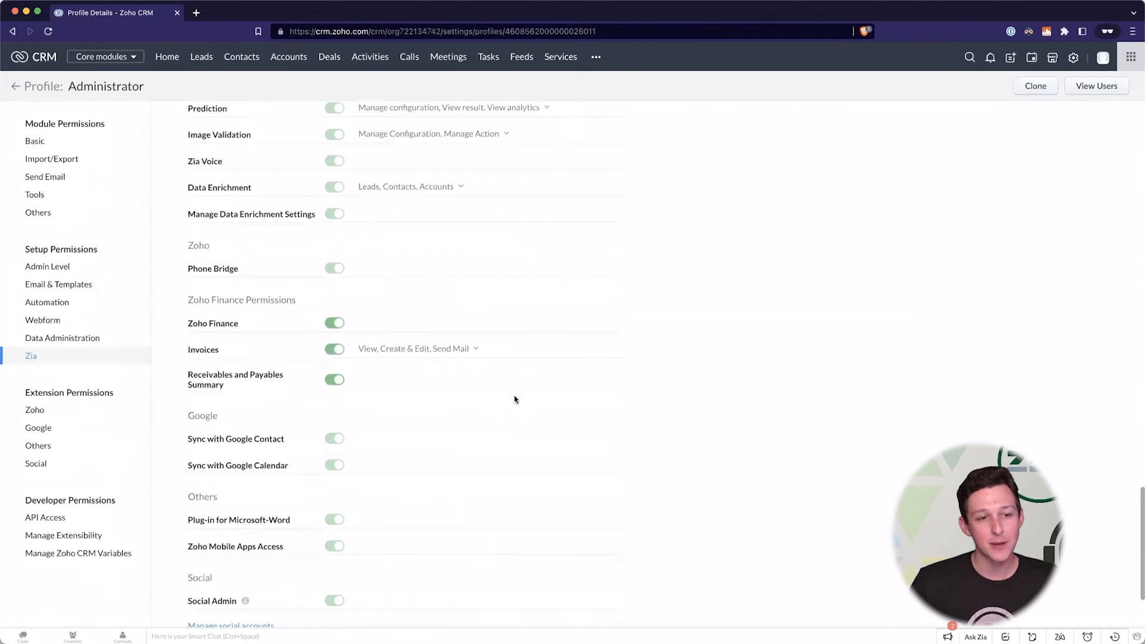
left_click(495, 365)
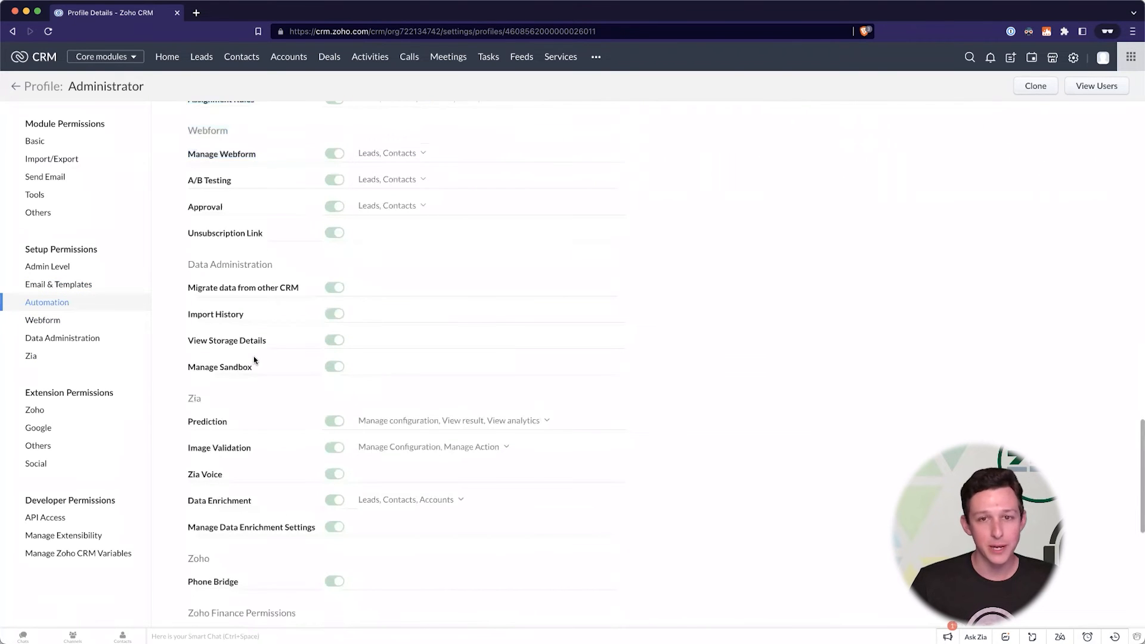
scroll(253, 358, "down", 7)
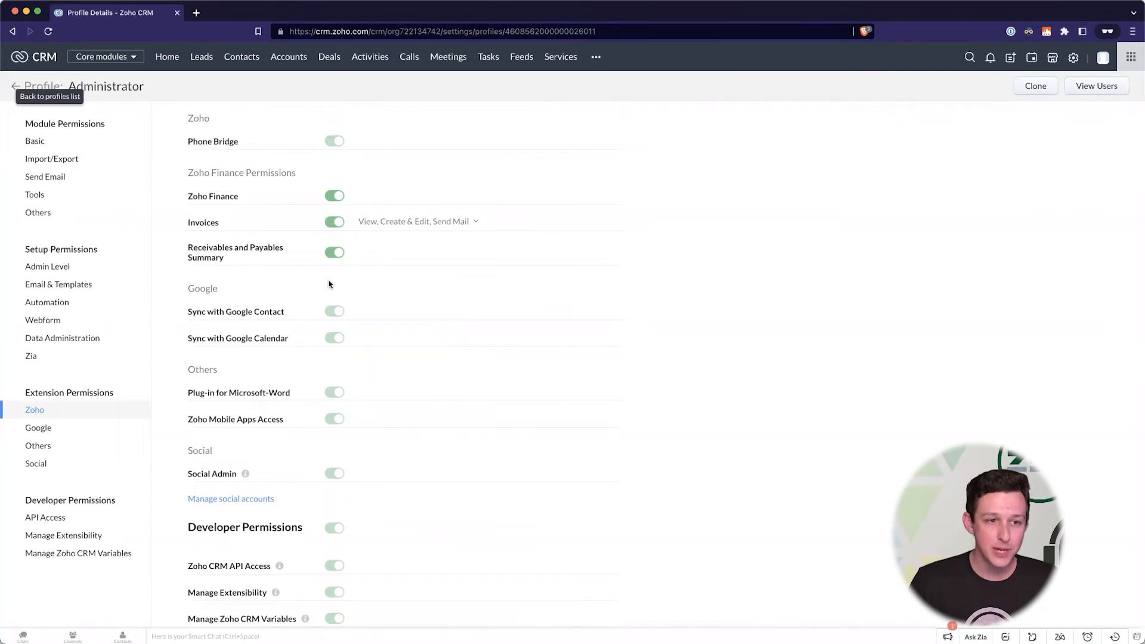
scroll(330, 284, "up", 10)
scroll(330, 284, "up", 10)
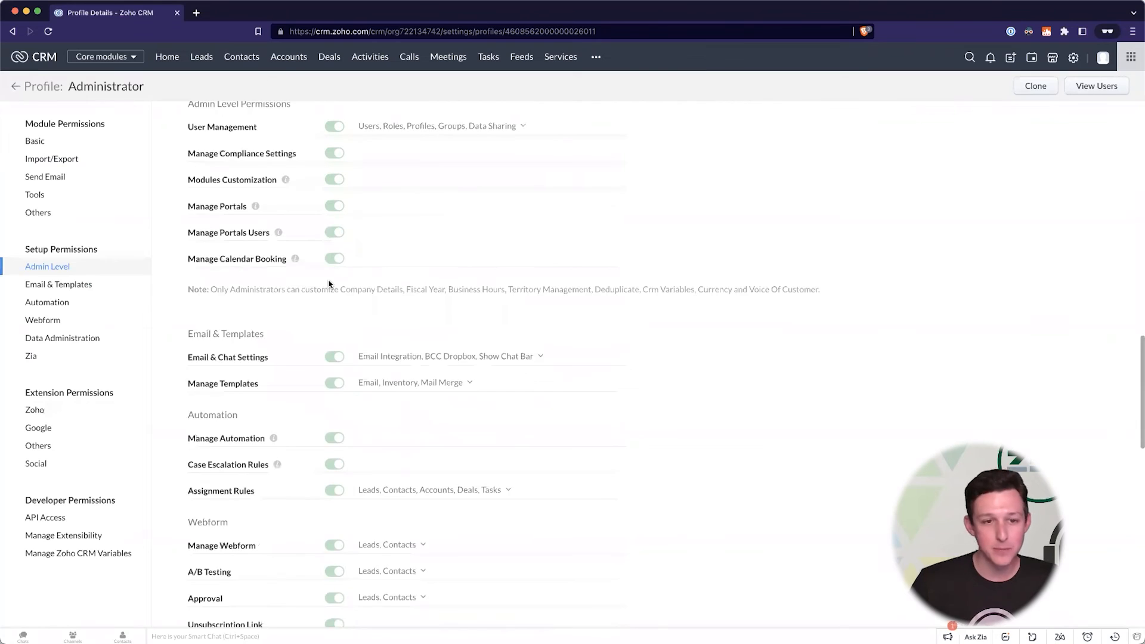
scroll(425, 90, "down", 1)
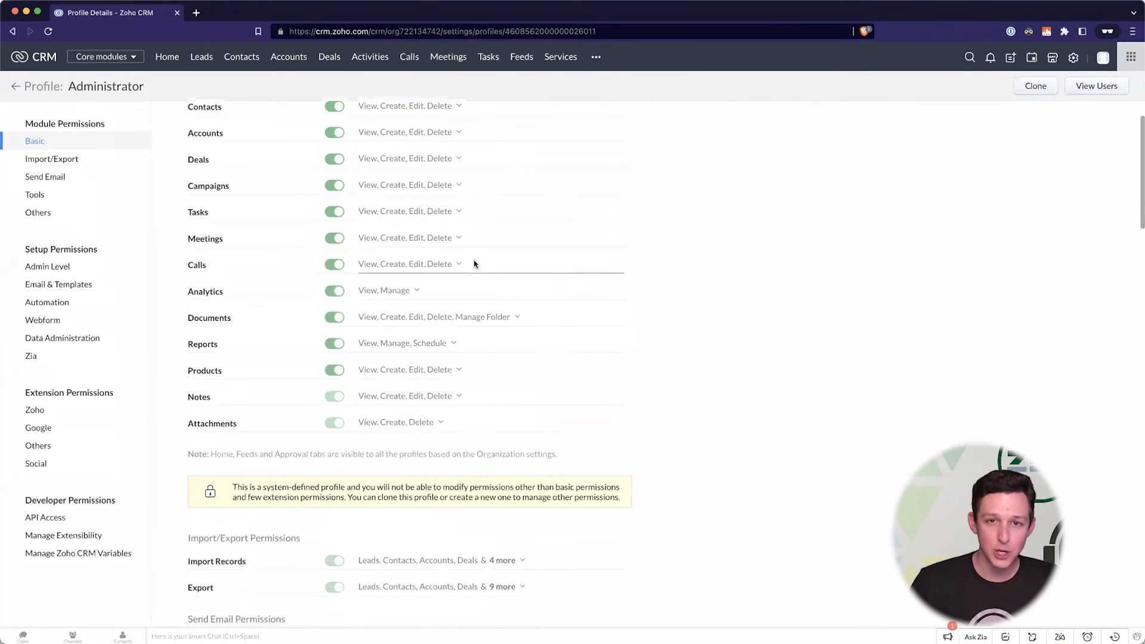
scroll(474, 263, "down", 15)
scroll(474, 264, "down", 1)
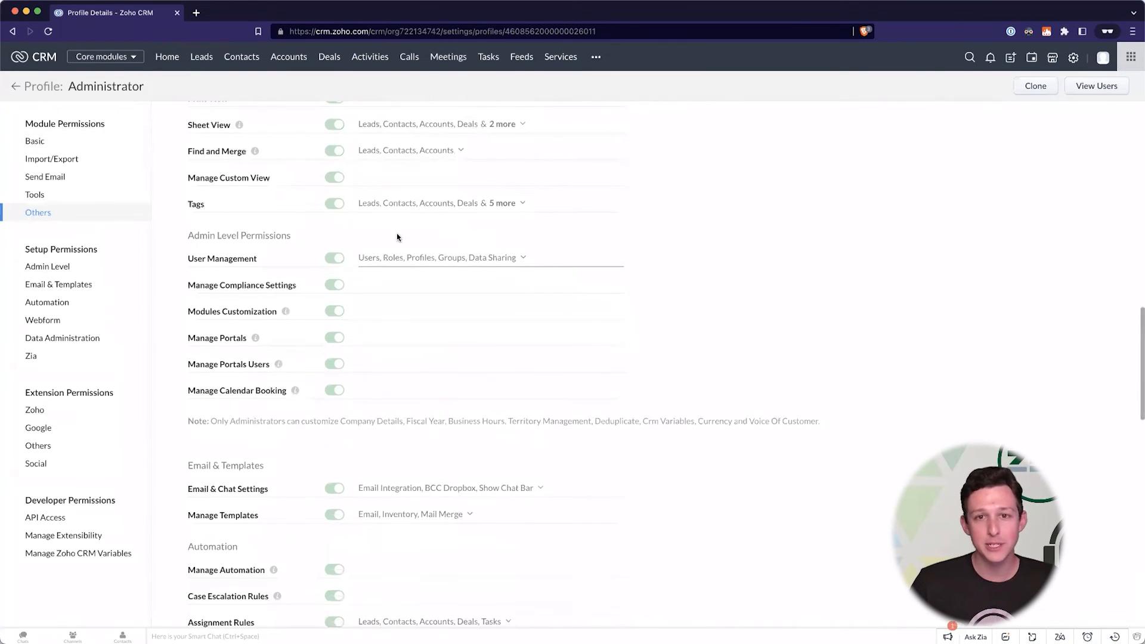
Step: Return to the profiles list and open the Standard profile to view its basic module permissions
left_click(15, 88)
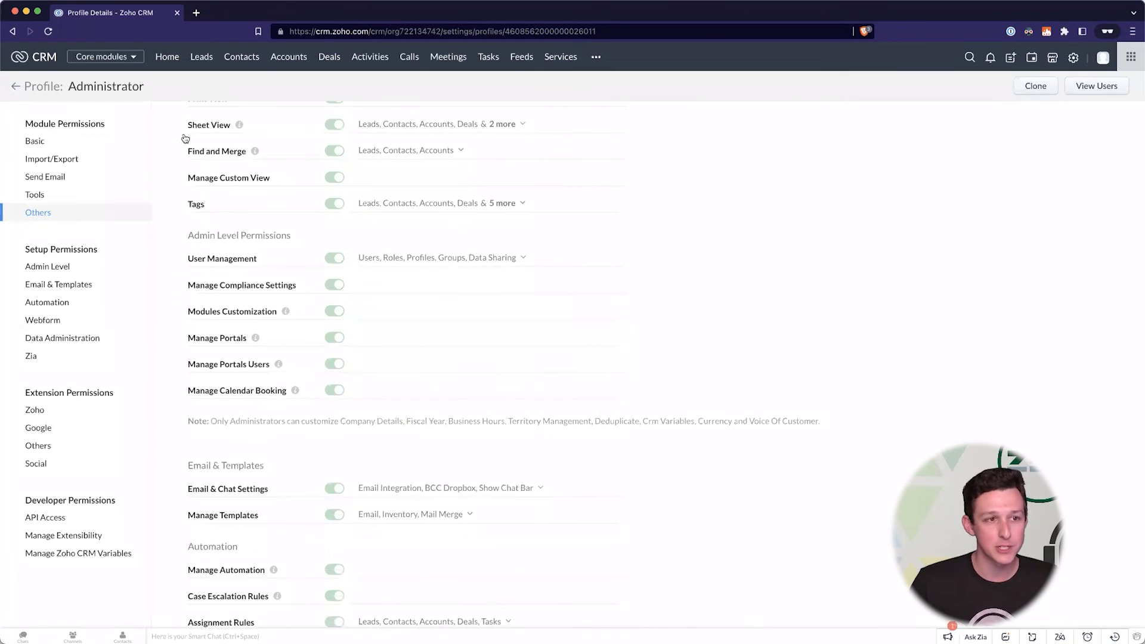
left_click(199, 226)
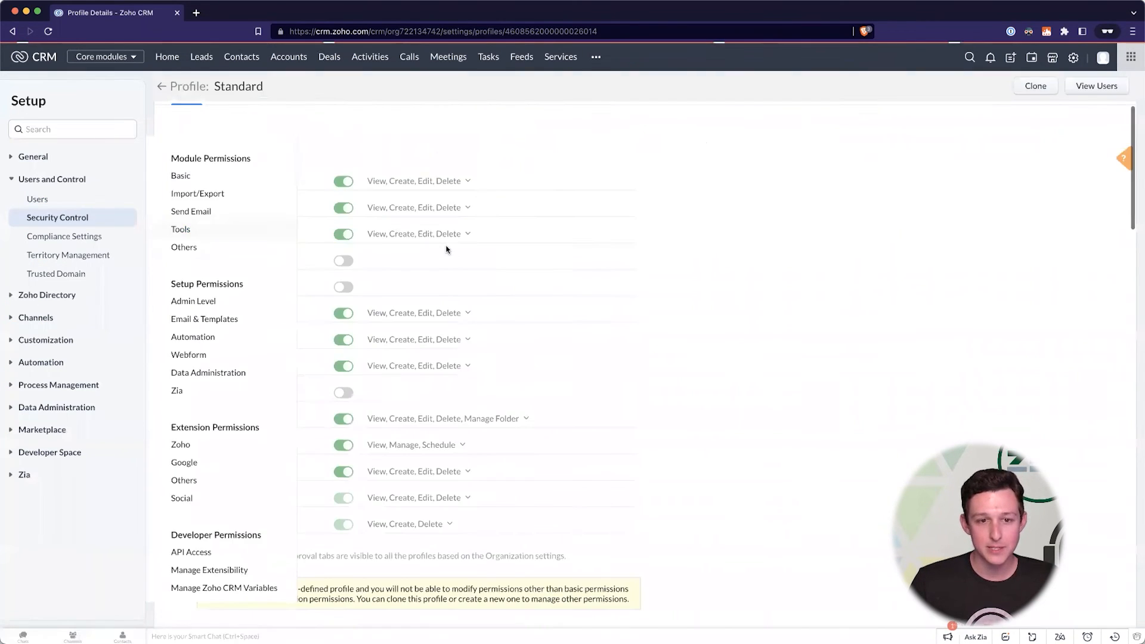
scroll(492, 565, "down", 1)
left_click_drag(269, 531, 600, 544)
left_click(599, 543)
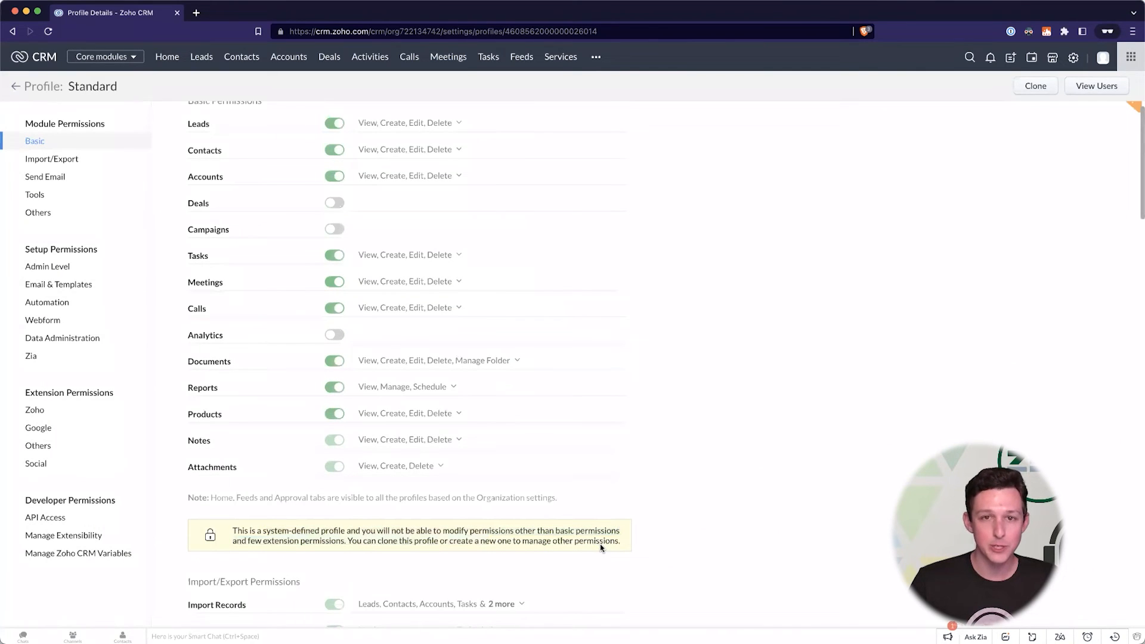
scroll(616, 374, "up", 1)
scroll(561, 440, "down", 6)
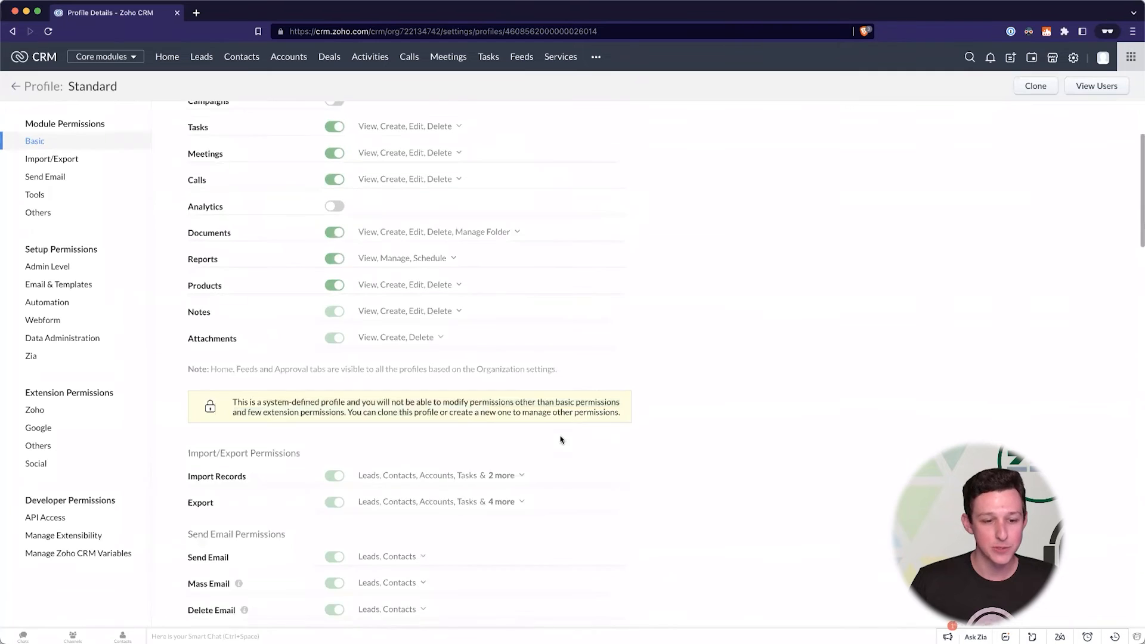
scroll(358, 382, "up", 5)
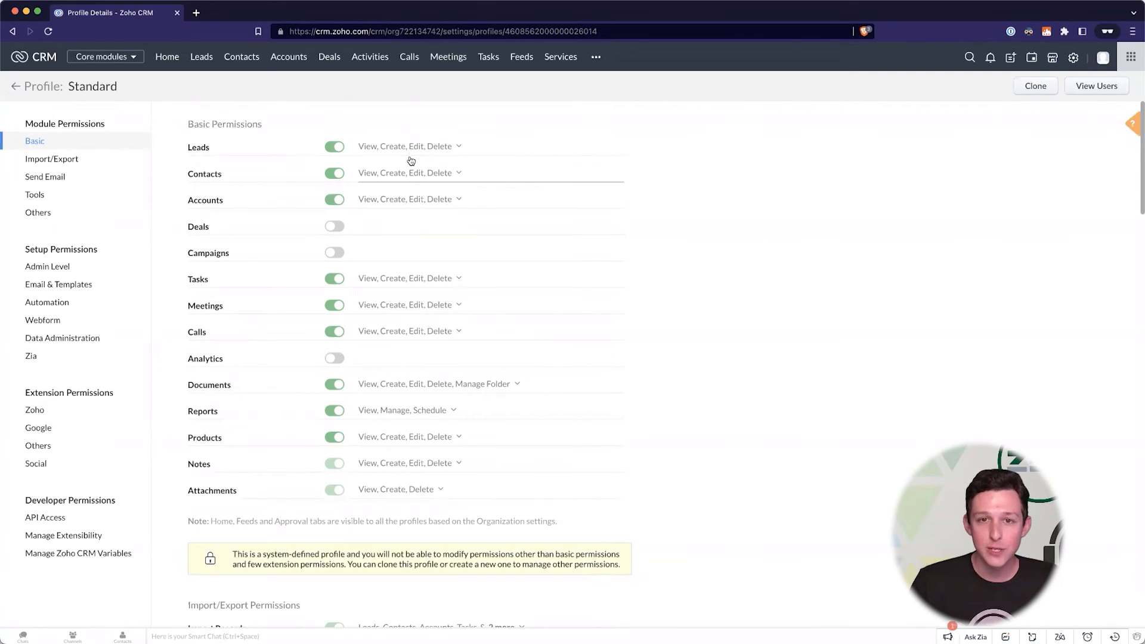
Step: Read the Standard profile's notice about modifying system-defined profiles and compare its basic and import/export permissions
scroll(411, 161, "down", 5)
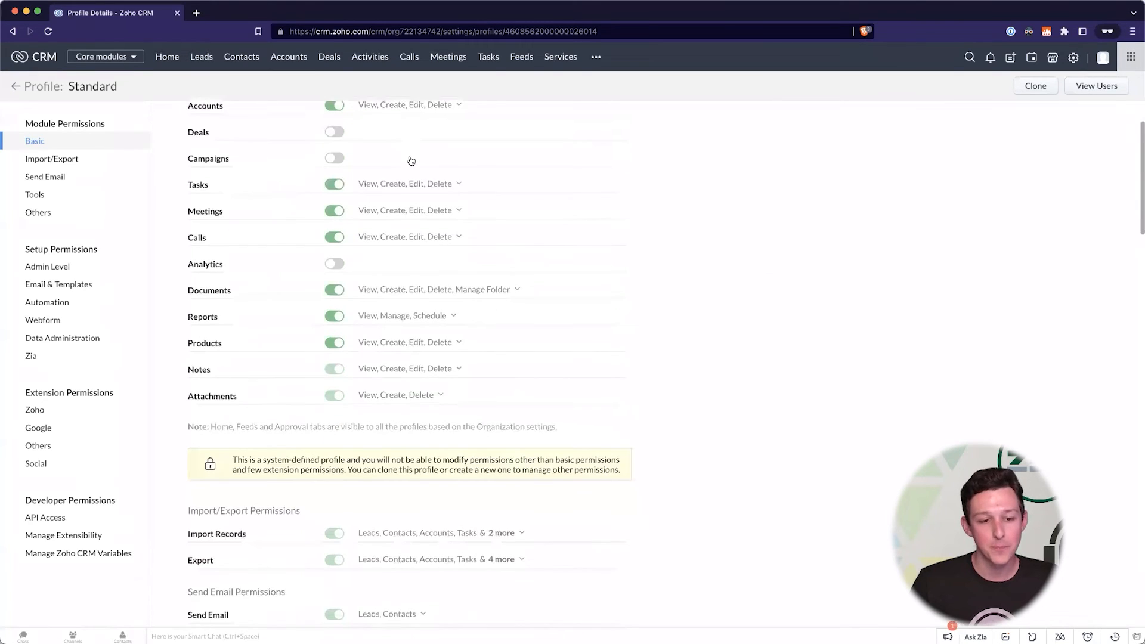
scroll(410, 160, "down", 5)
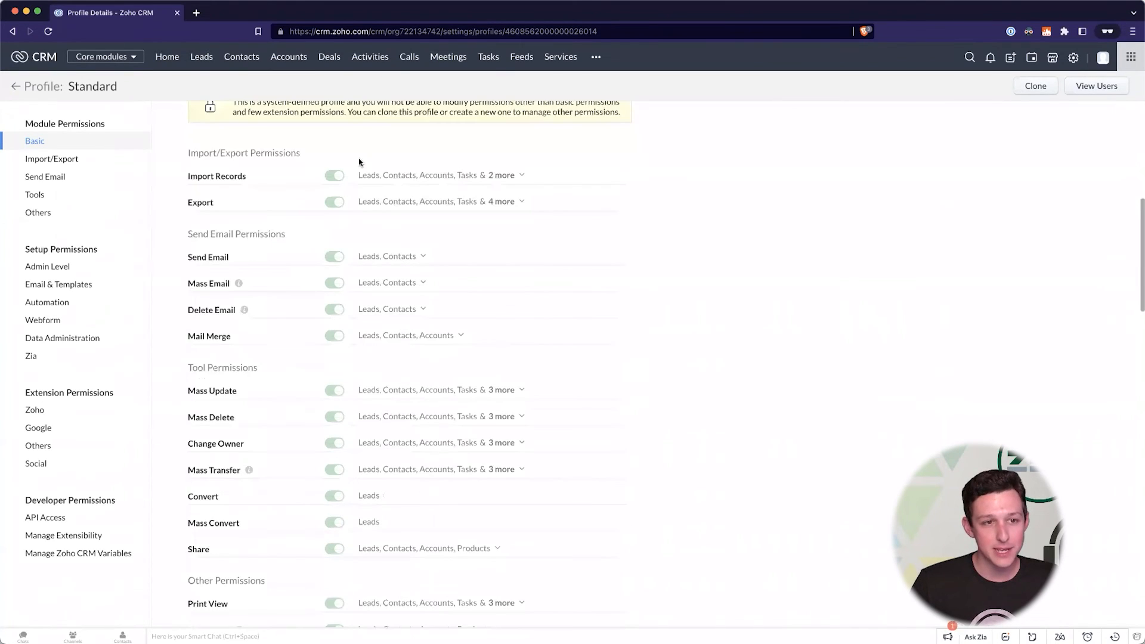
left_click_drag(233, 135, 352, 137)
left_click(400, 137)
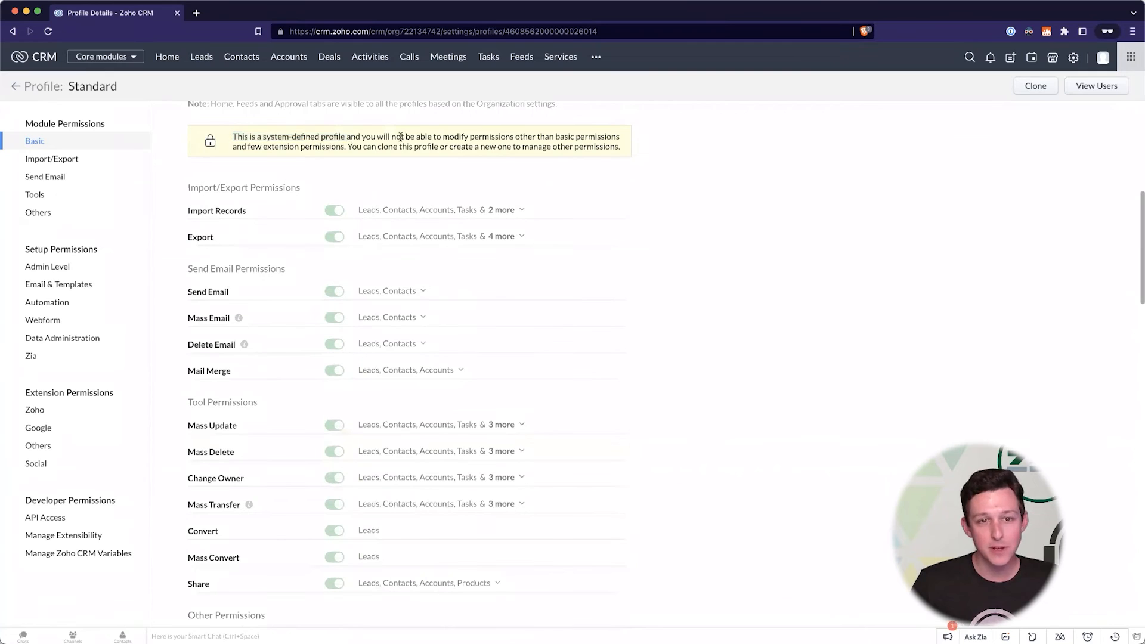
left_click_drag(436, 137, 565, 138)
left_click(565, 138)
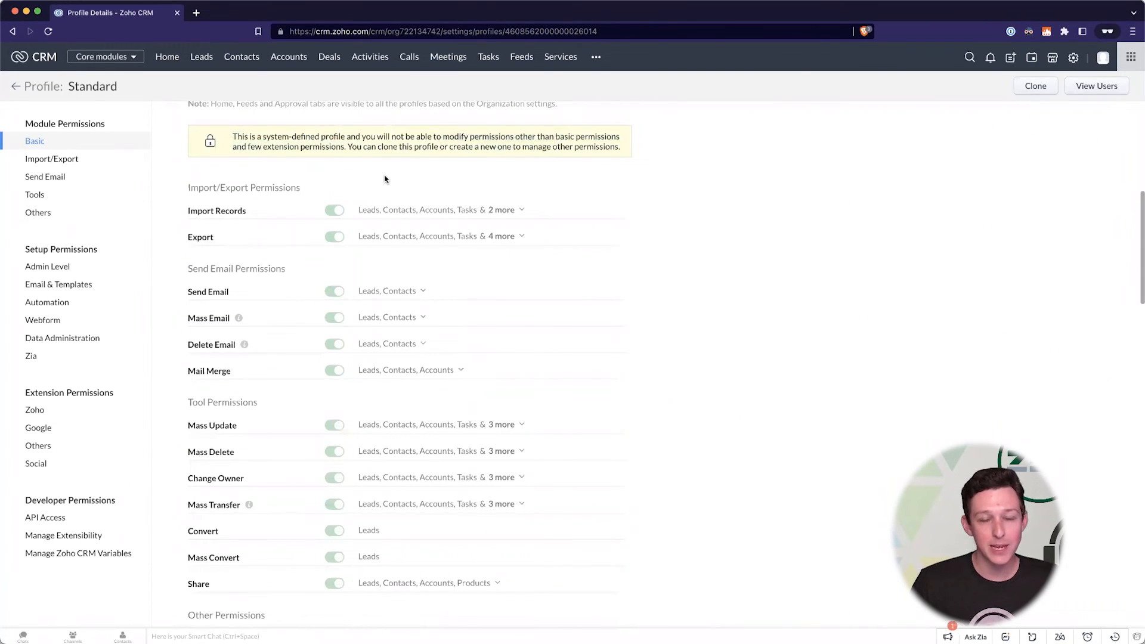
scroll(384, 177, "up", 1)
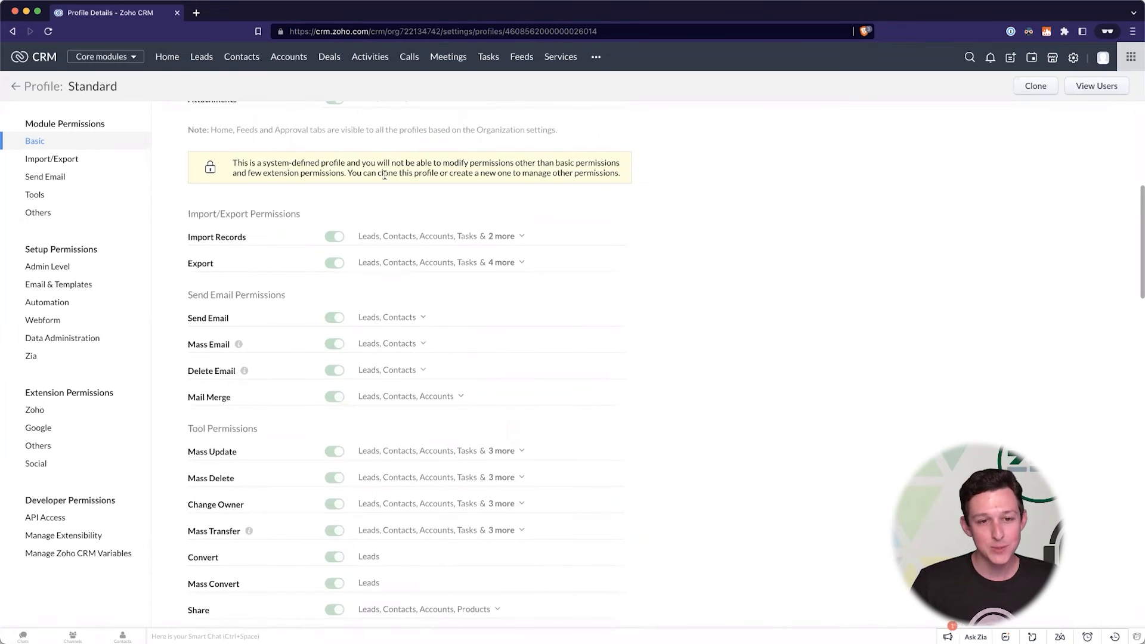
scroll(360, 180, "up", 10)
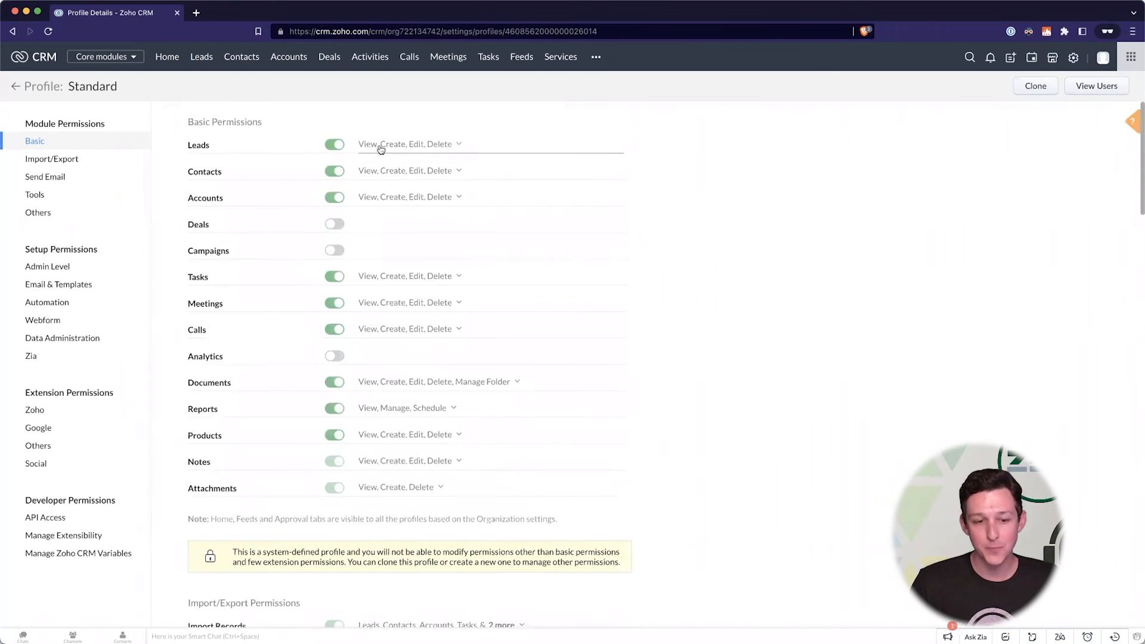
scroll(268, 172, "down", 12)
left_click_drag(185, 181, 296, 184)
left_click(283, 195)
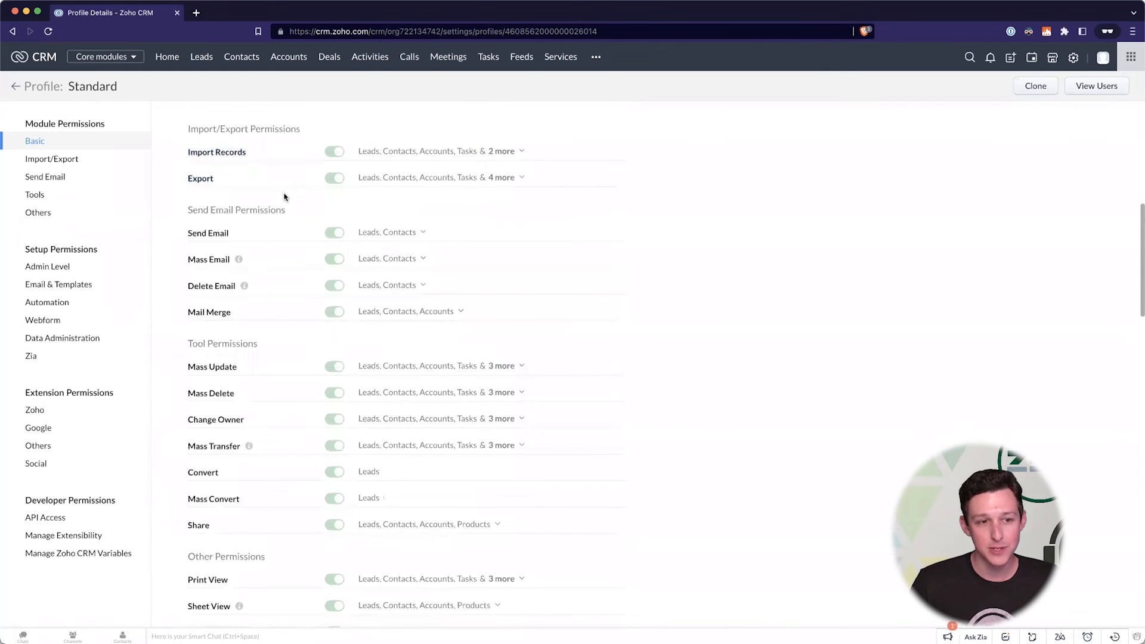
scroll(332, 153, "up", 12)
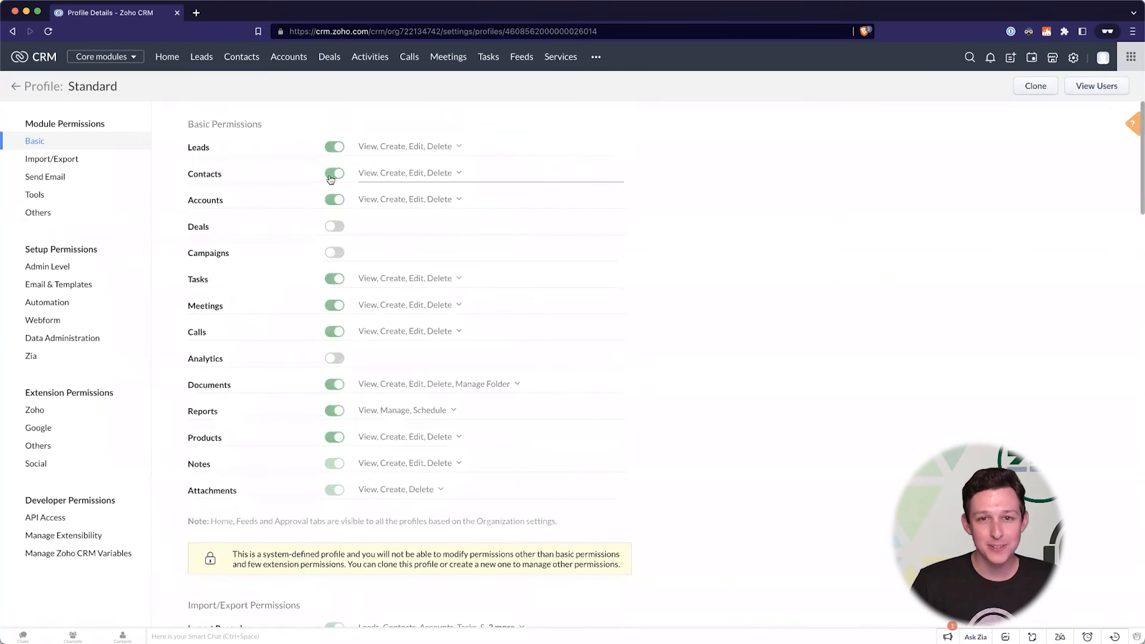
Step: Examine the Standard profile's tool, admin level, automation, extension and developer permissions, ending back at the basic permissions
scroll(334, 161, "down", 10)
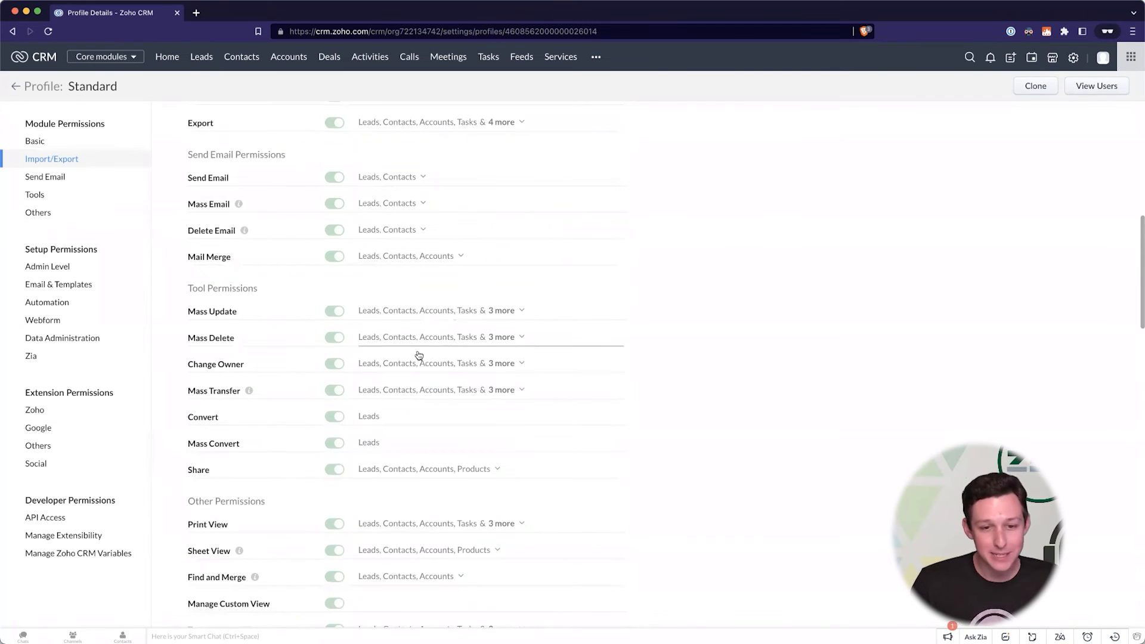
scroll(416, 365, "down", 15)
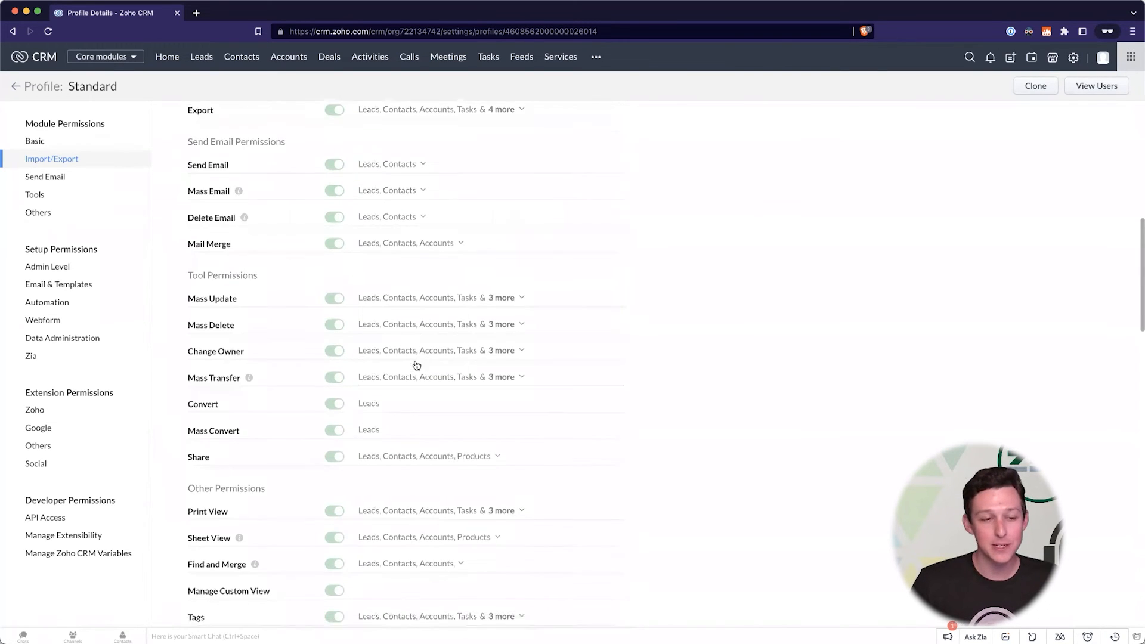
scroll(416, 365, "down", 5)
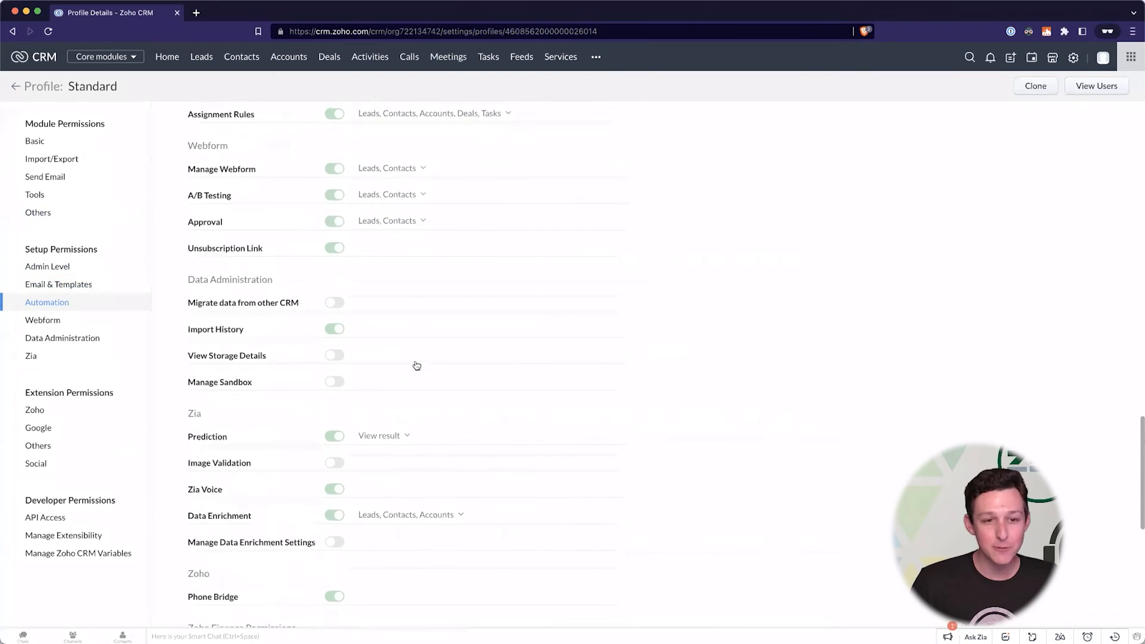
scroll(416, 365, "up", 5)
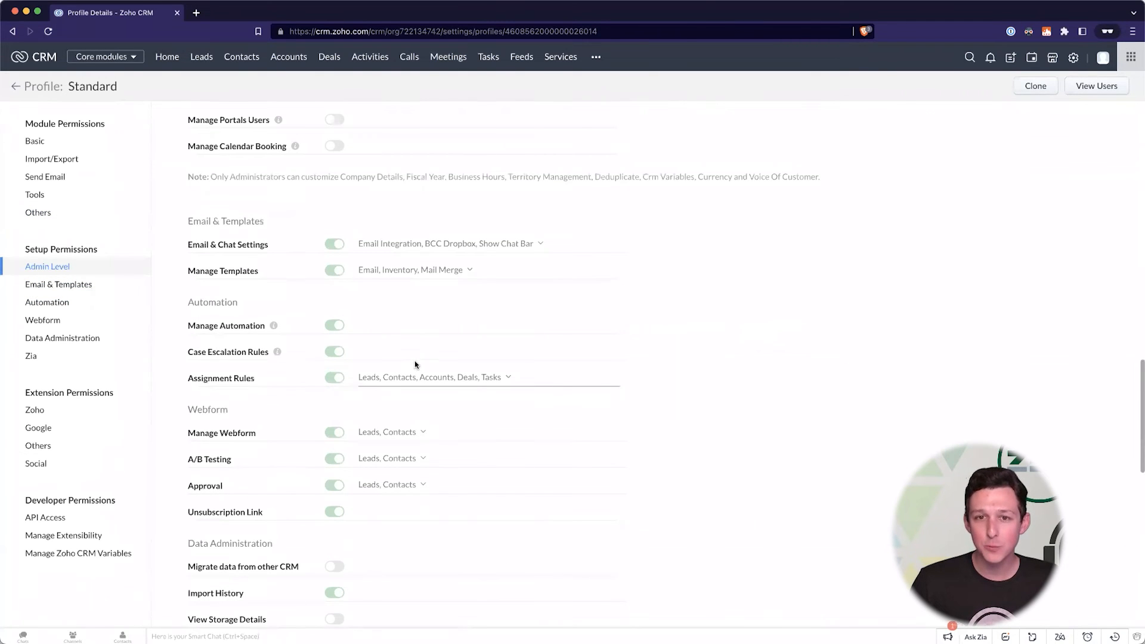
scroll(416, 365, "up", 2)
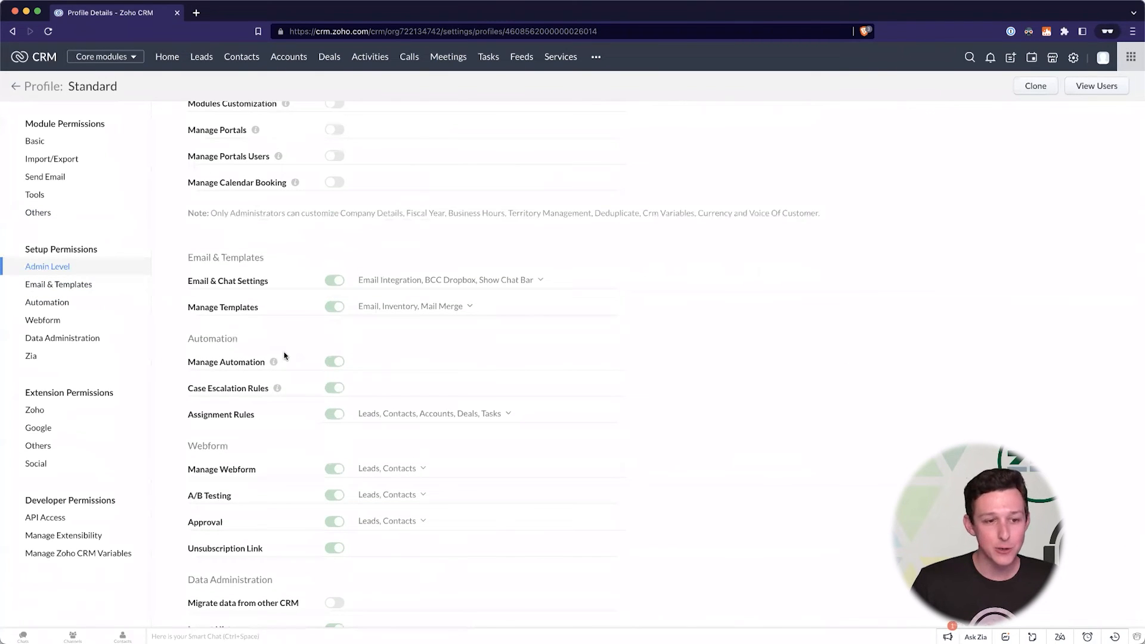
mouse_move(272, 363)
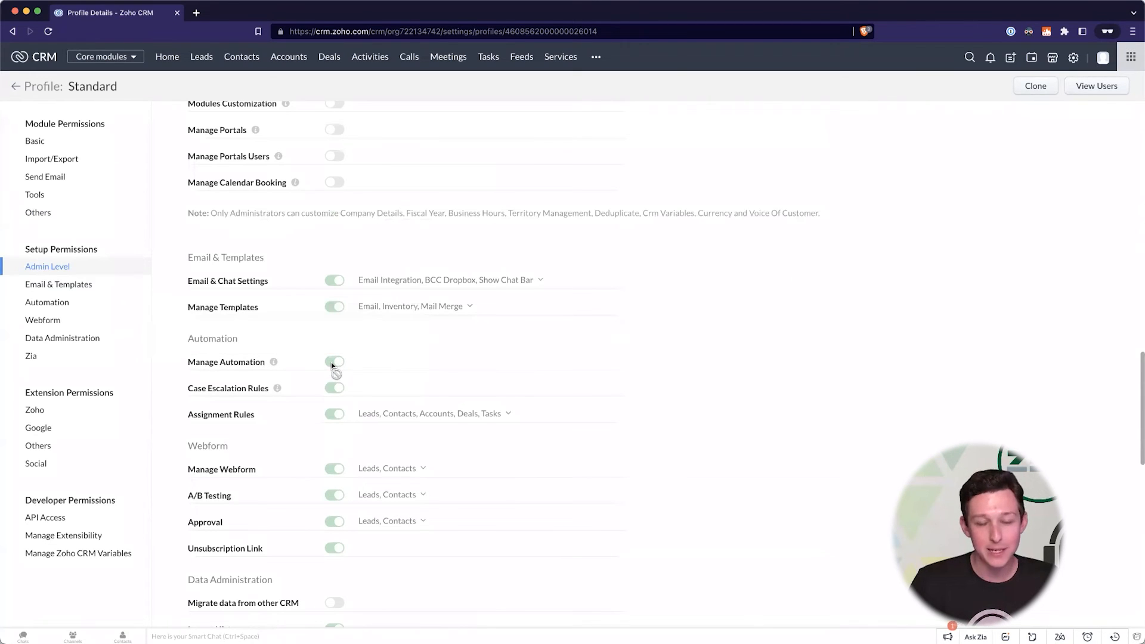
scroll(363, 358, "down", 10)
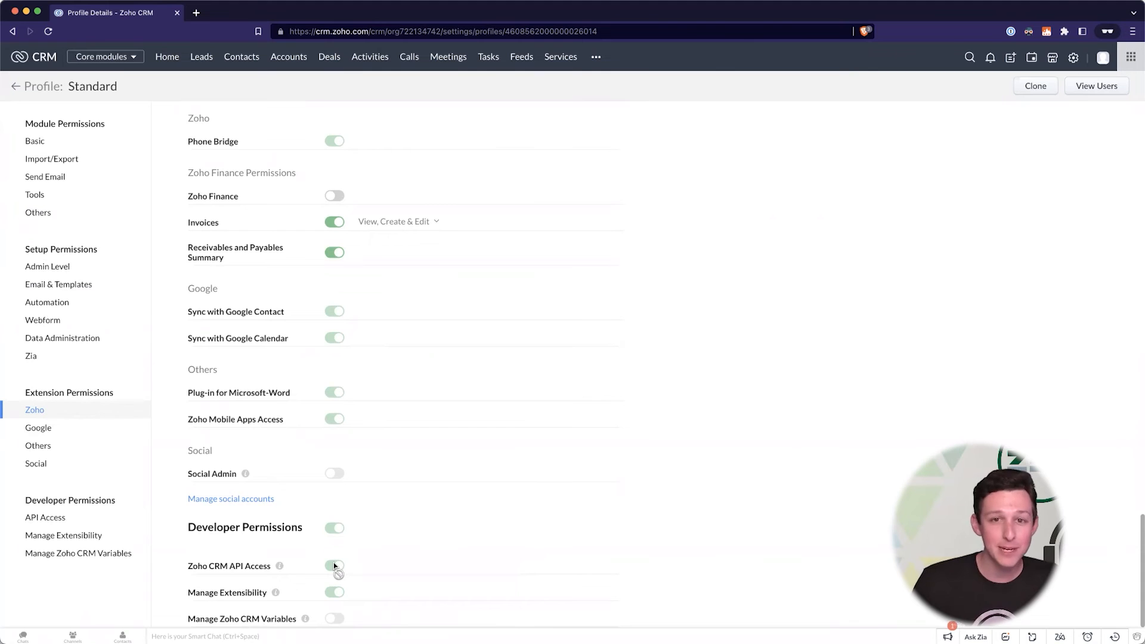
scroll(334, 563, "up", 15)
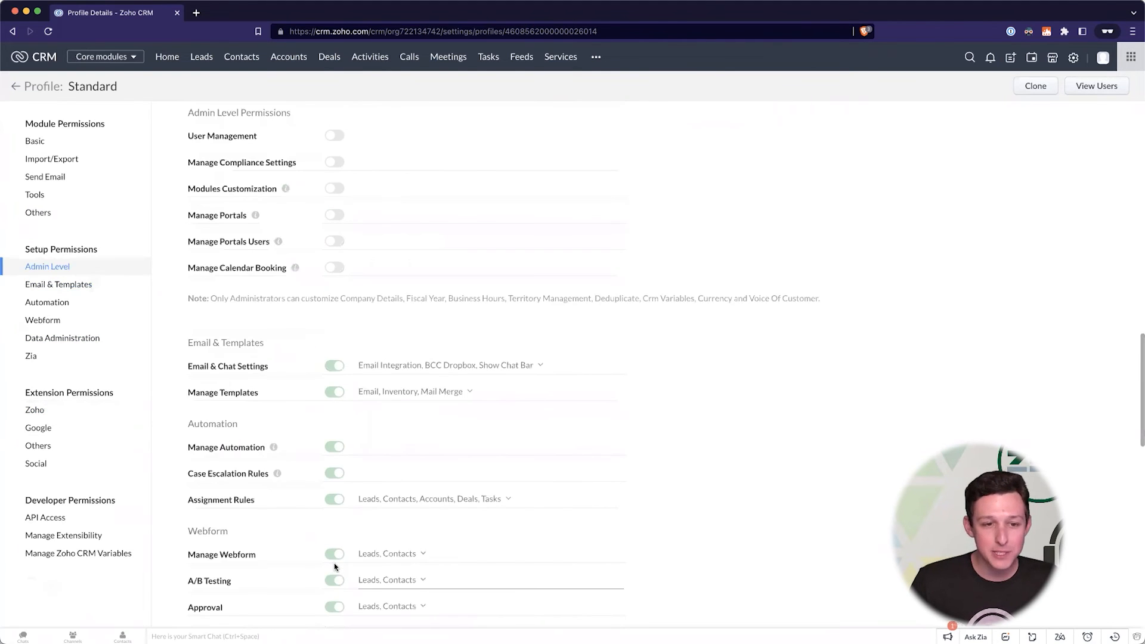
scroll(336, 460, "up", 5)
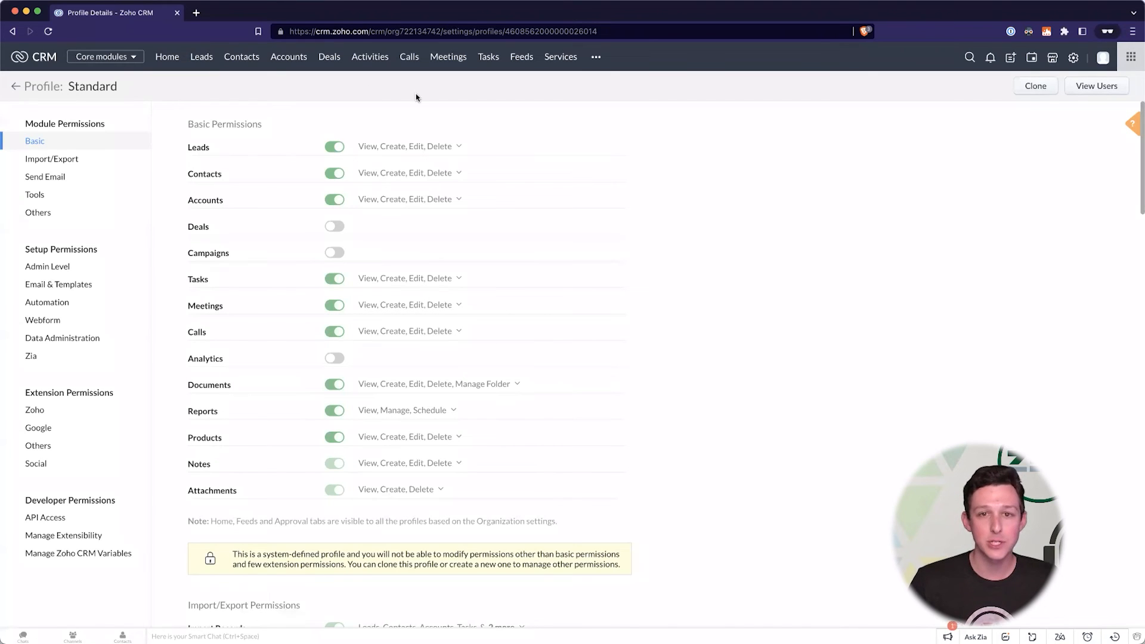
left_click_drag(68, 87, 106, 87)
left_click(141, 88)
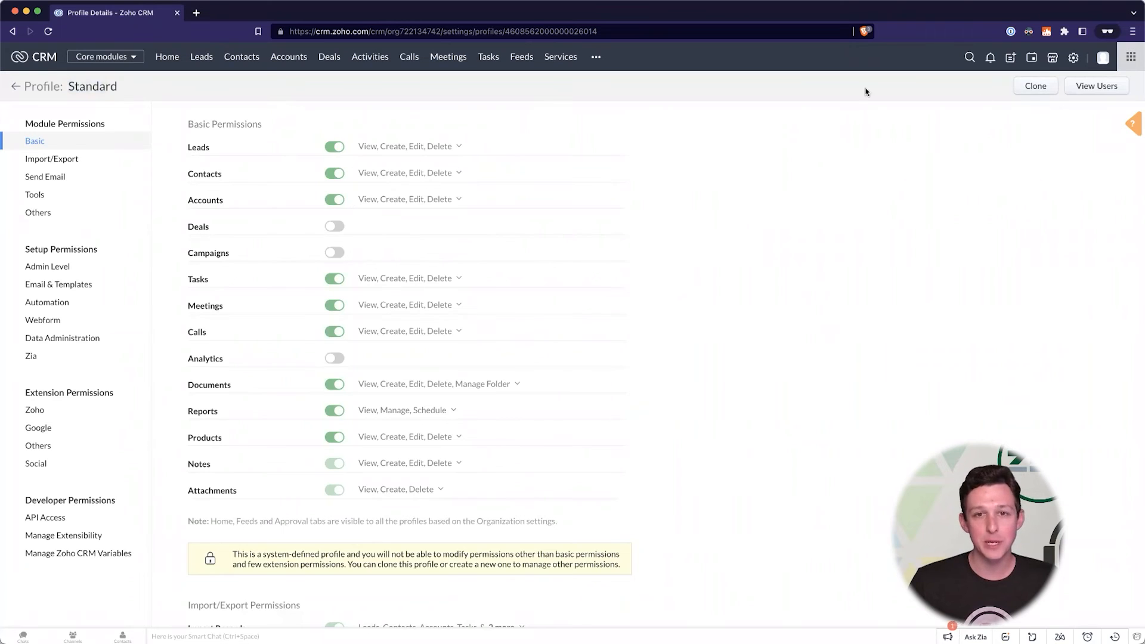
Step: Clone the Standard profile into a new profile named Basic
left_click(1031, 89)
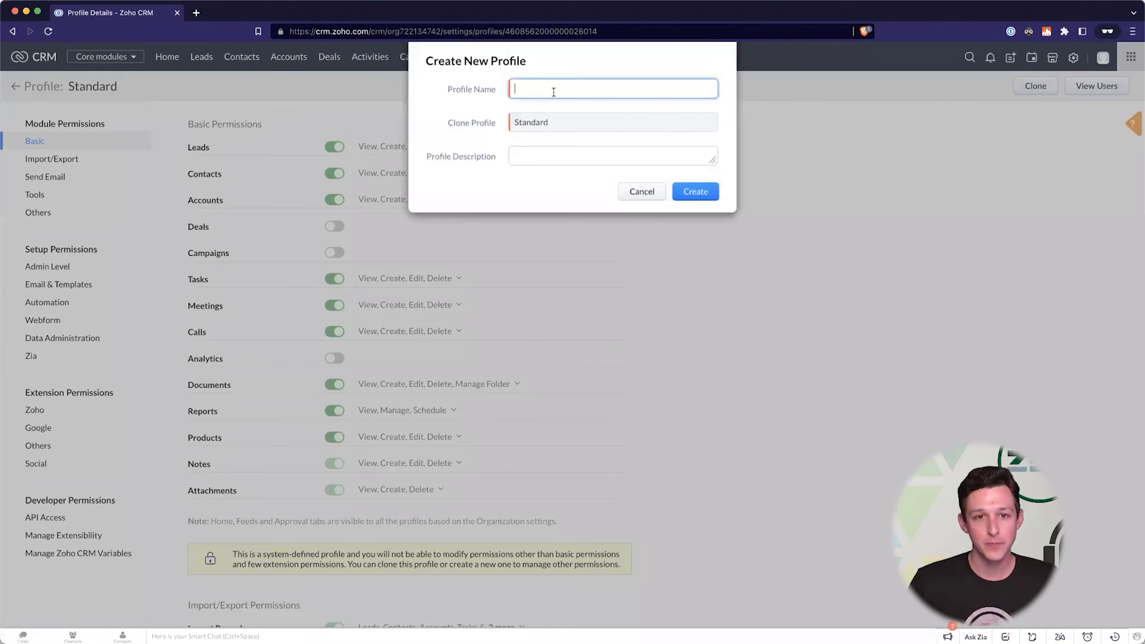
type("Basic")
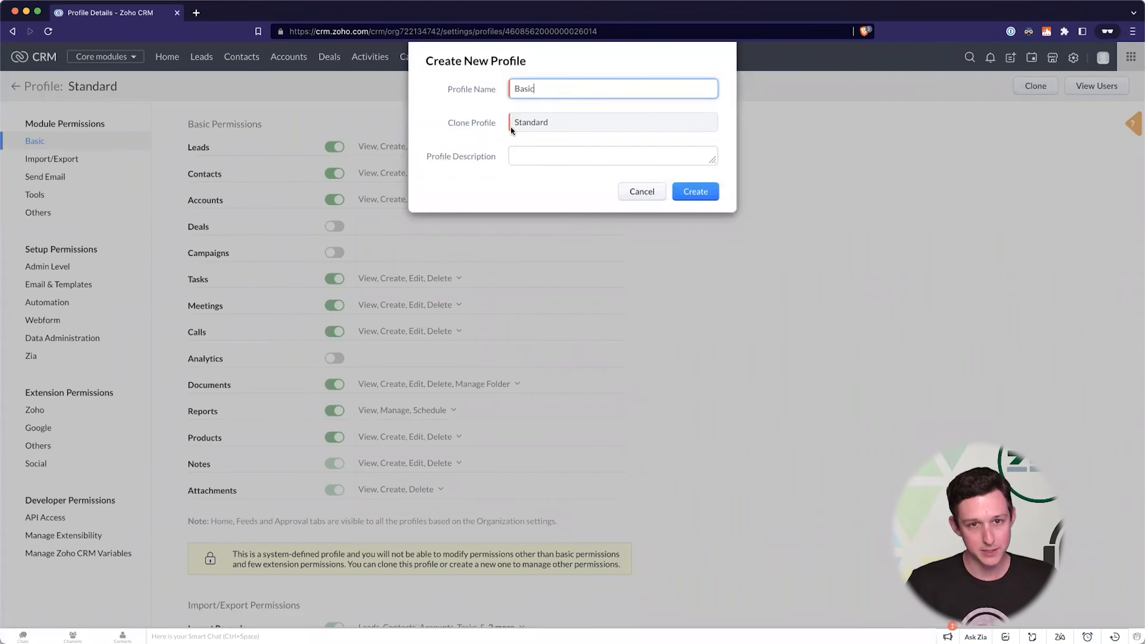
left_click(696, 195)
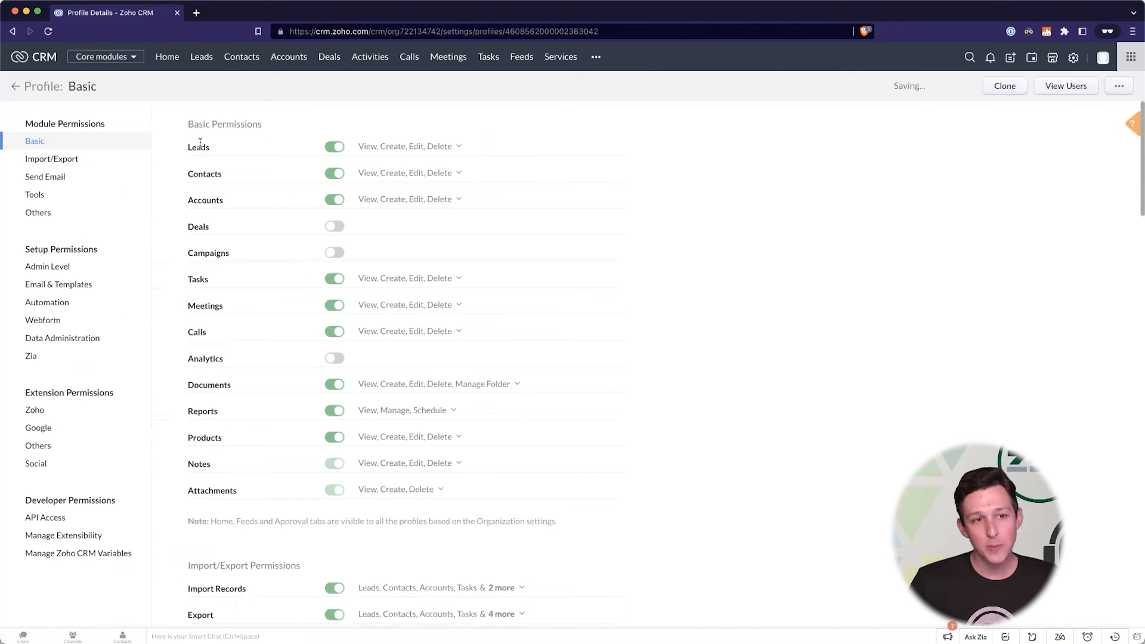
Step: Remove the Delete permission from the Leads, Contacts and Accounts modules in the Basic profile
left_click(395, 152)
left_click(375, 226)
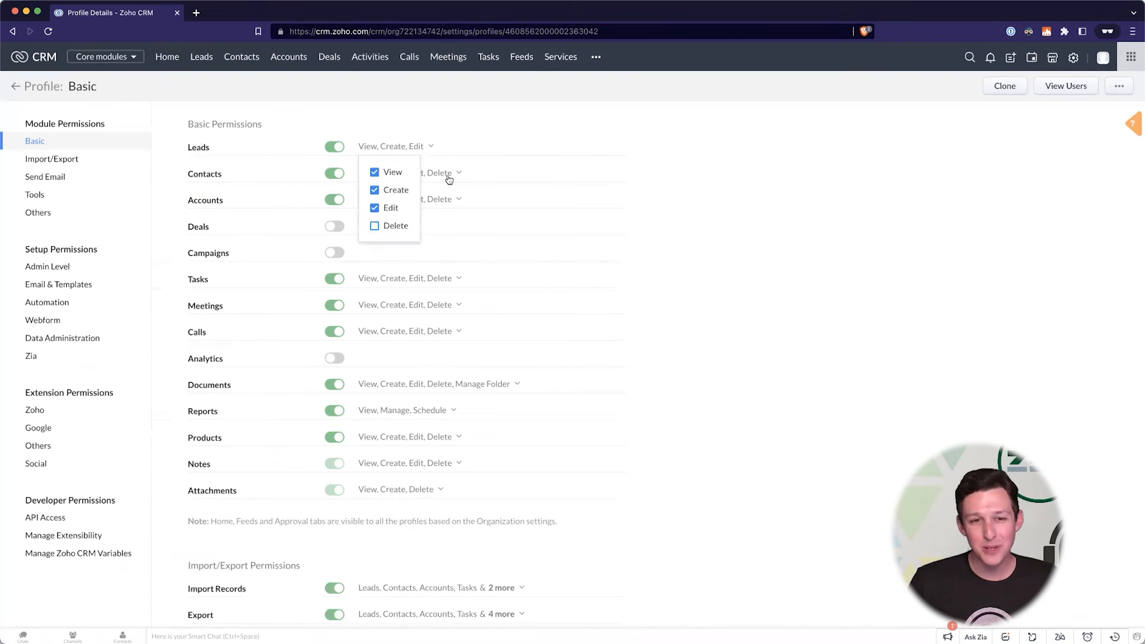
left_click(447, 177)
left_click(385, 179)
left_click(388, 175)
left_click(373, 252)
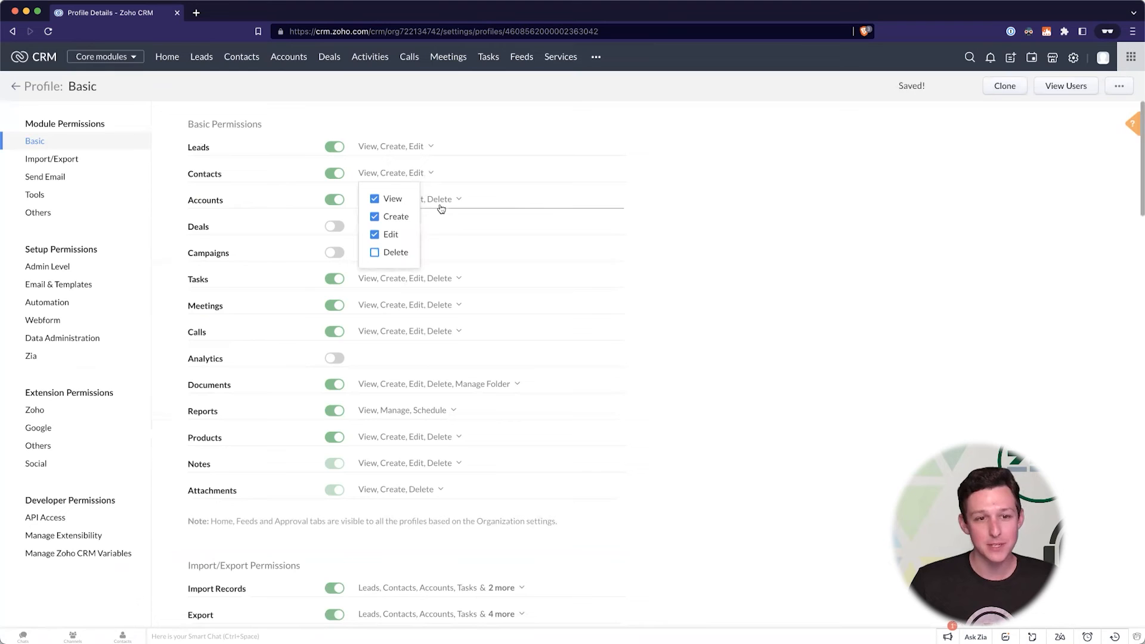
left_click(439, 203)
left_click(374, 279)
left_click(645, 294)
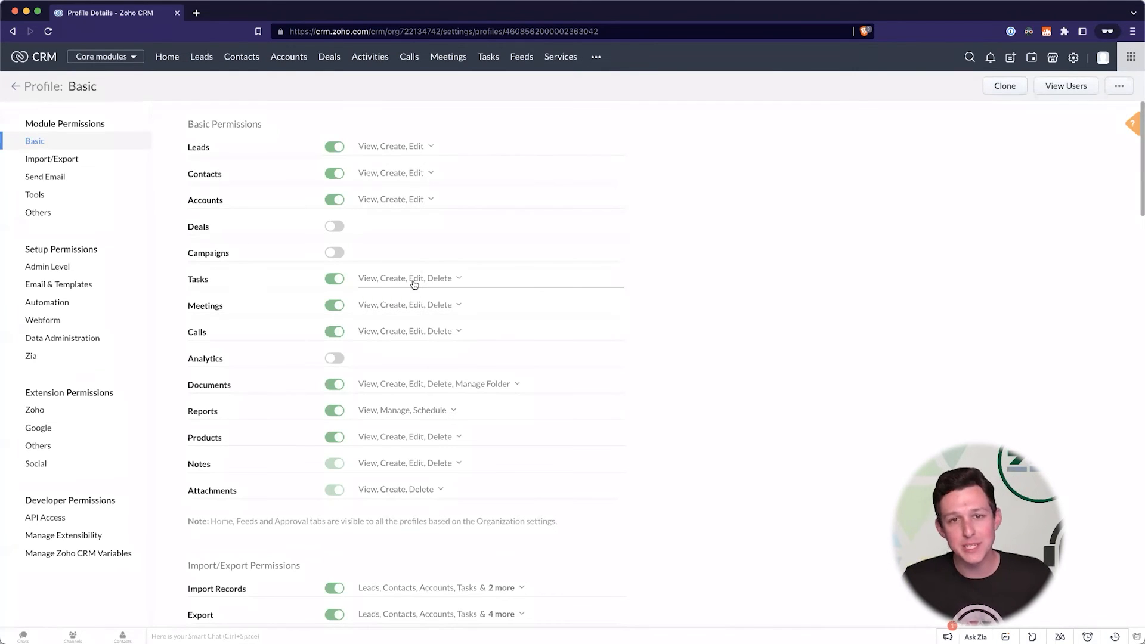
Step: Disable the Import Records and Export permissions for the Basic profile
scroll(414, 285, "down", 2)
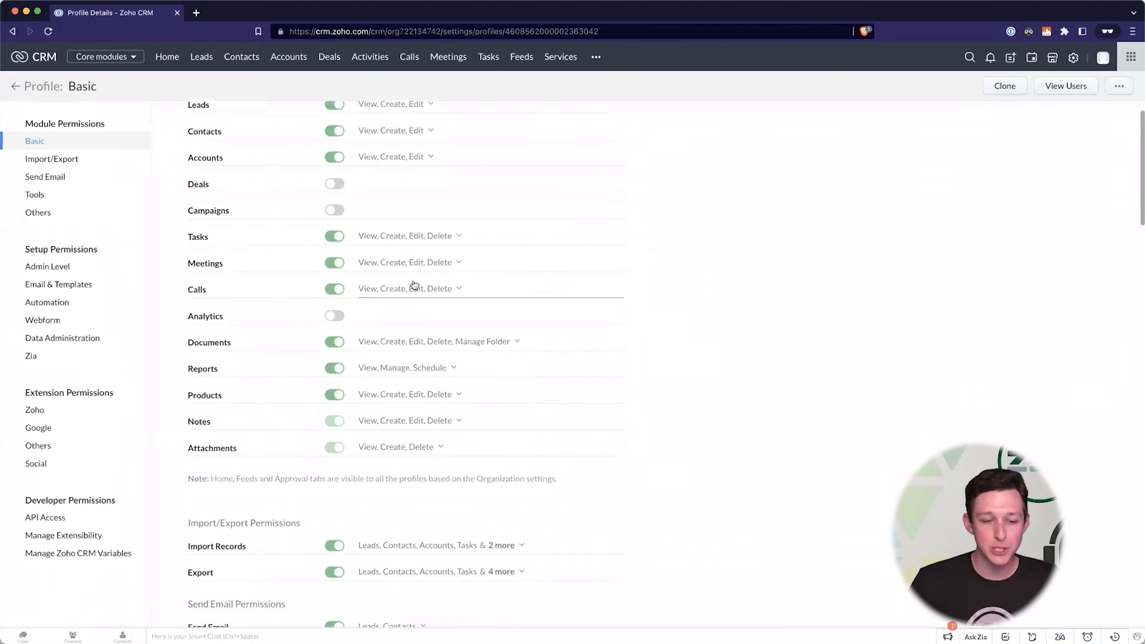
scroll(686, 382, "down", 2)
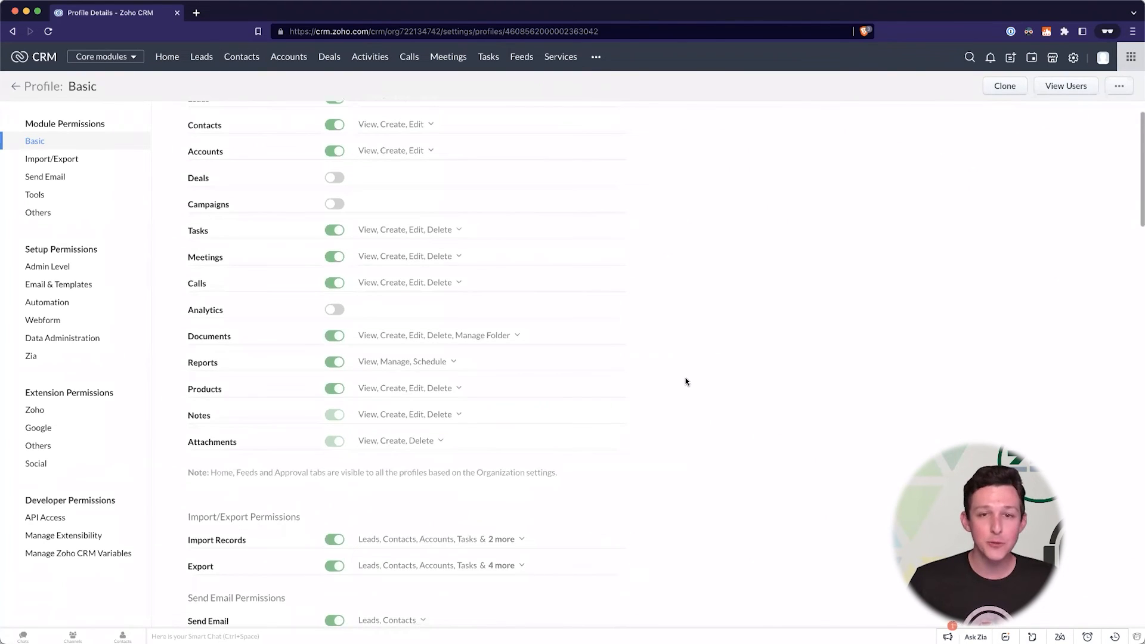
scroll(686, 381, "down", 8)
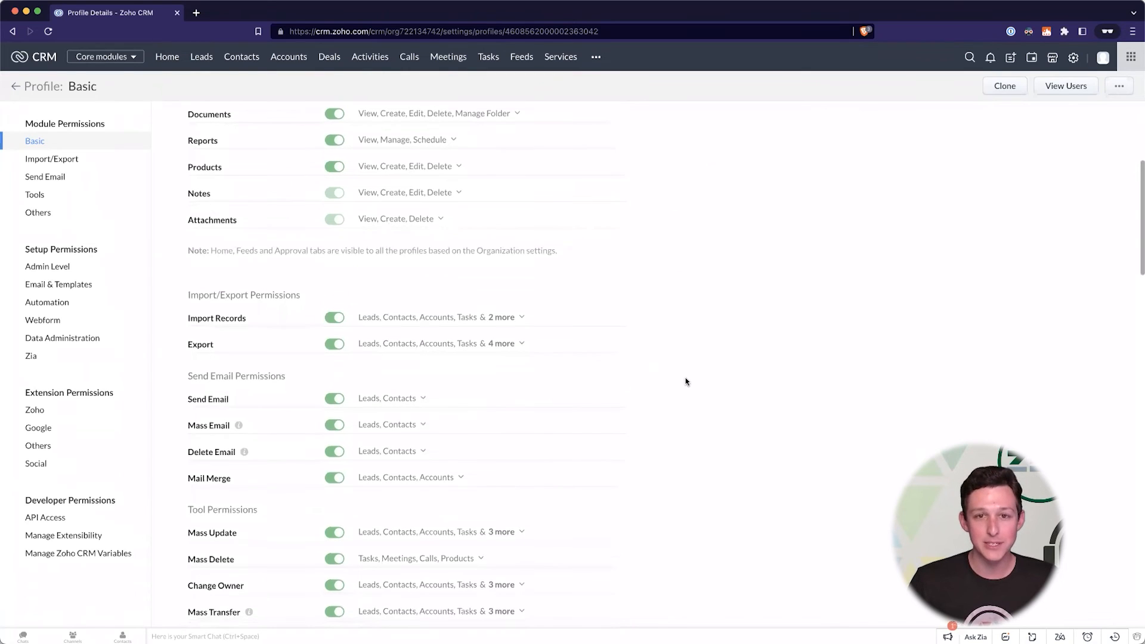
scroll(617, 382, "down", 1)
scroll(330, 380, "down", 1)
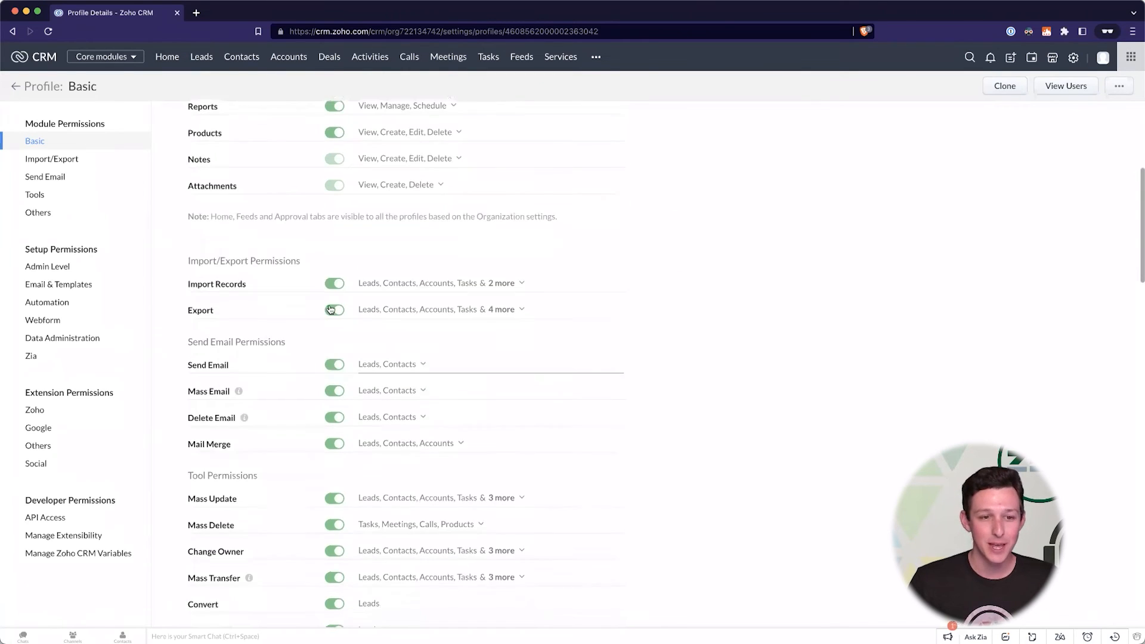
left_click(334, 285)
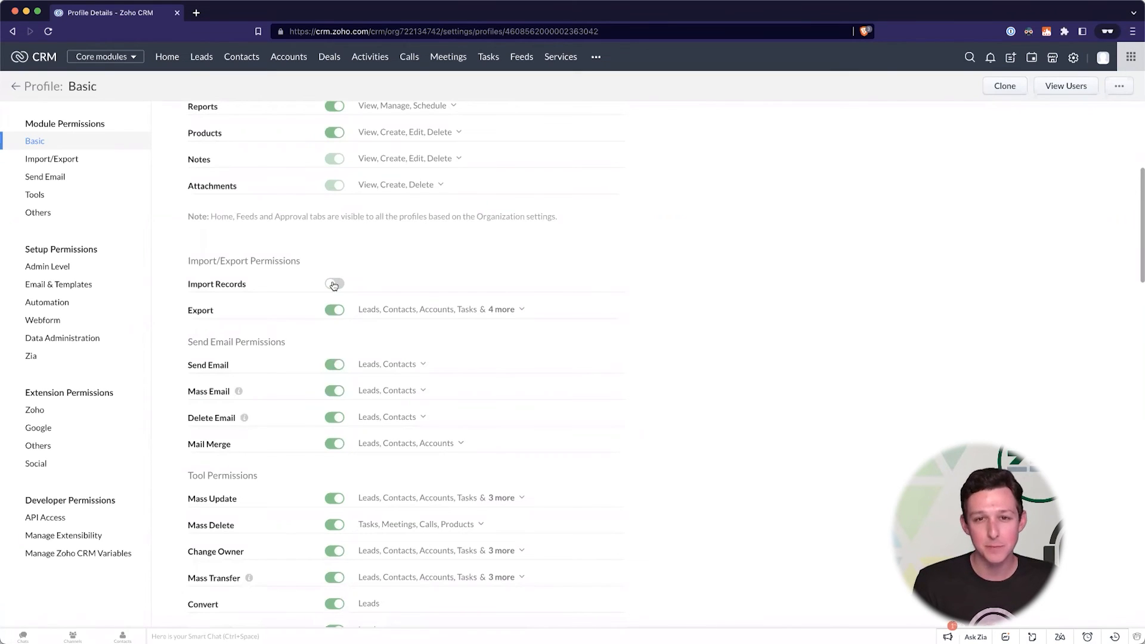
left_click(334, 309)
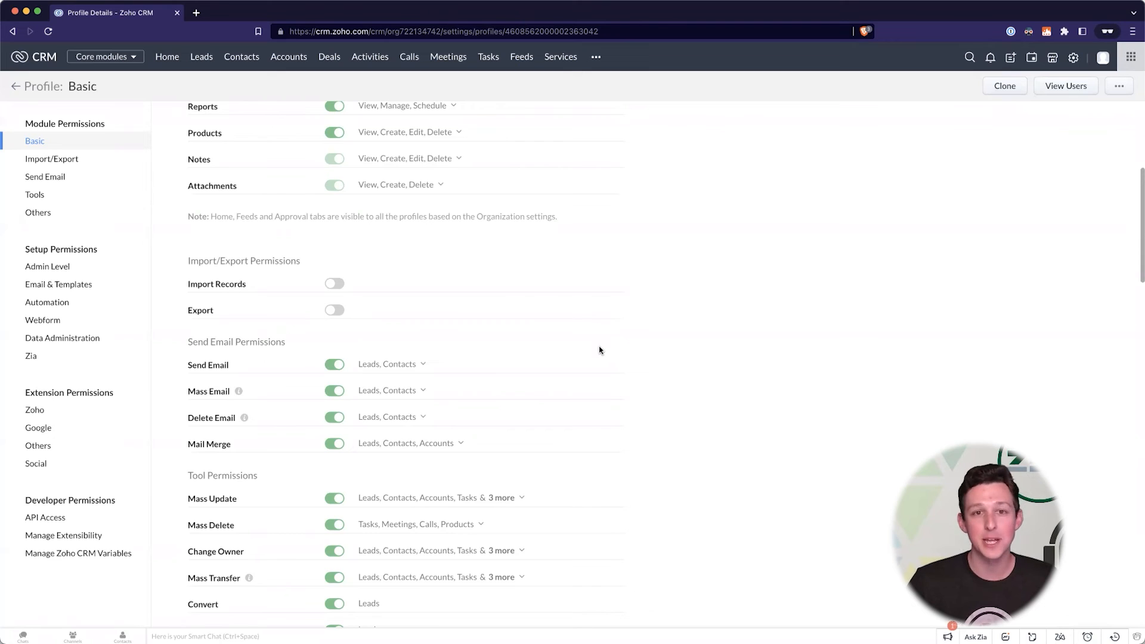
Step: Disable the Delete Email, Mass Delete, Change Owner and Mass Transfer permissions for the Basic profile
scroll(600, 350, "down", 4)
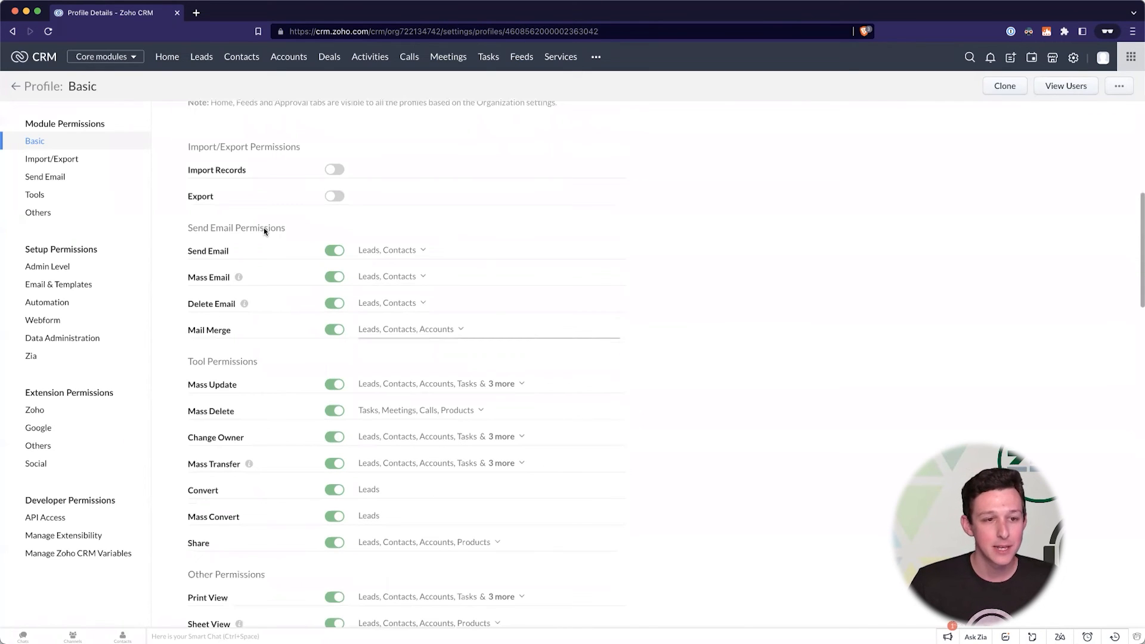
left_click(335, 304)
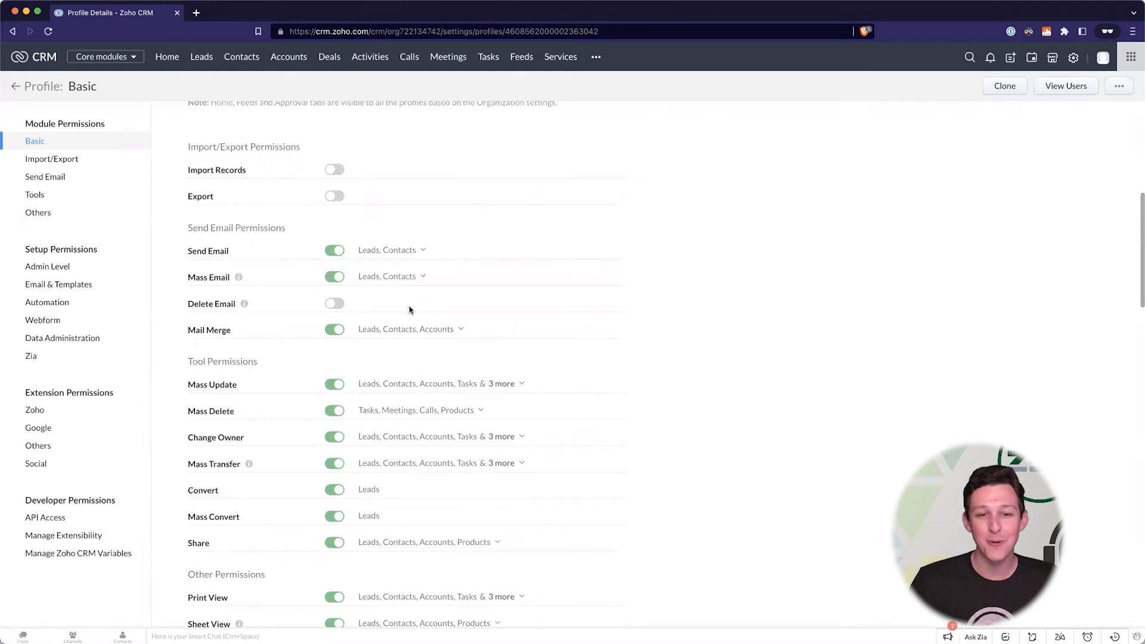
scroll(409, 309, "down", 4)
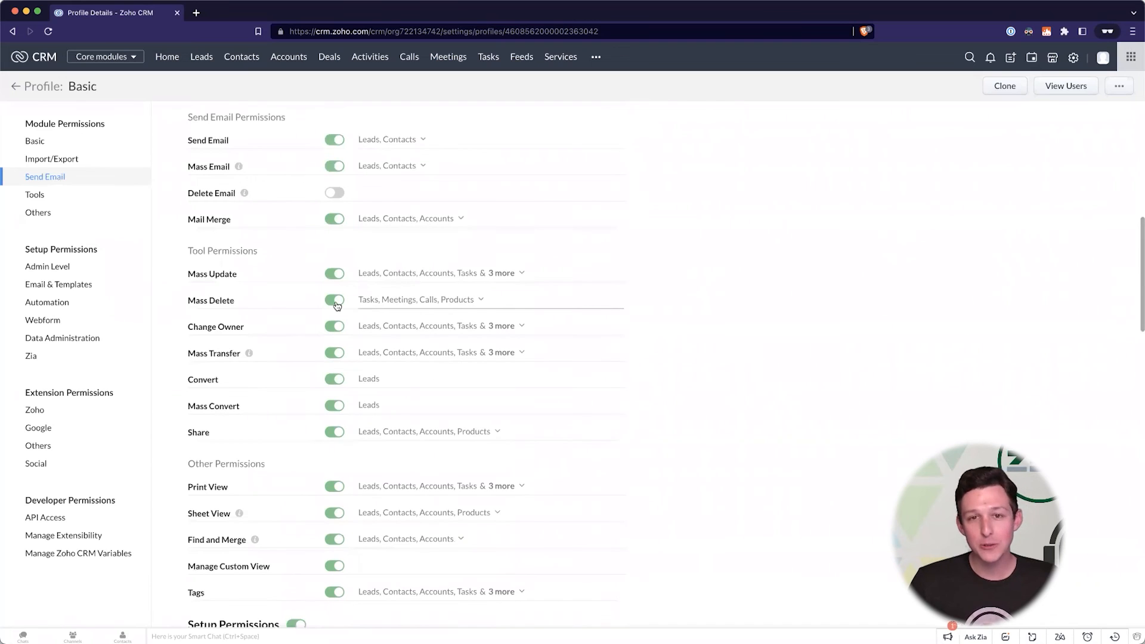
left_click(336, 304)
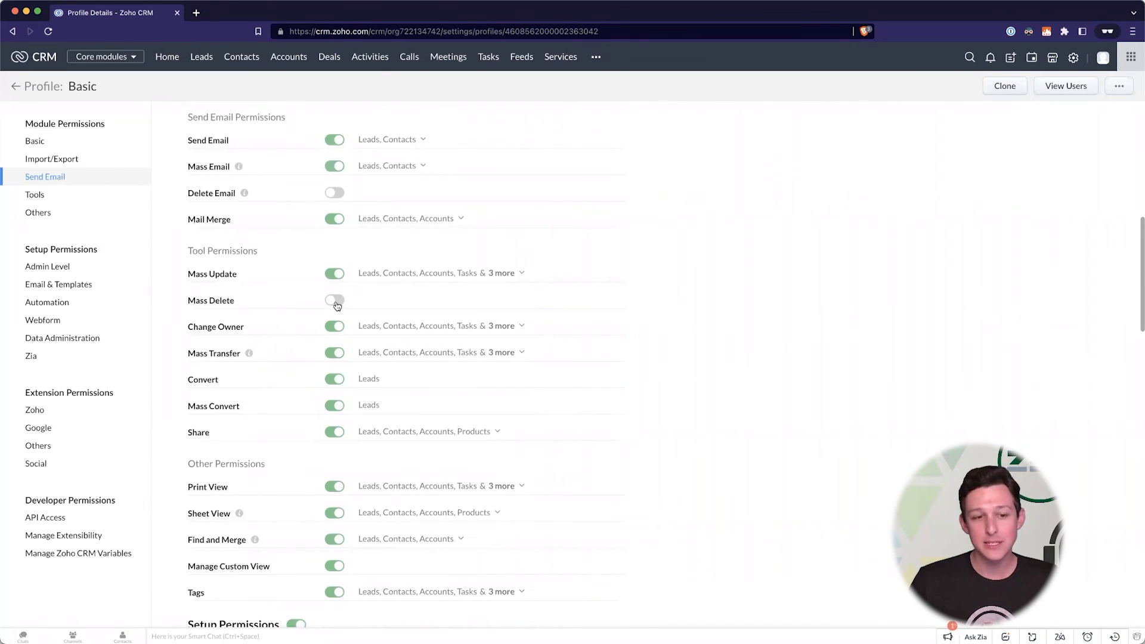
left_click(337, 328)
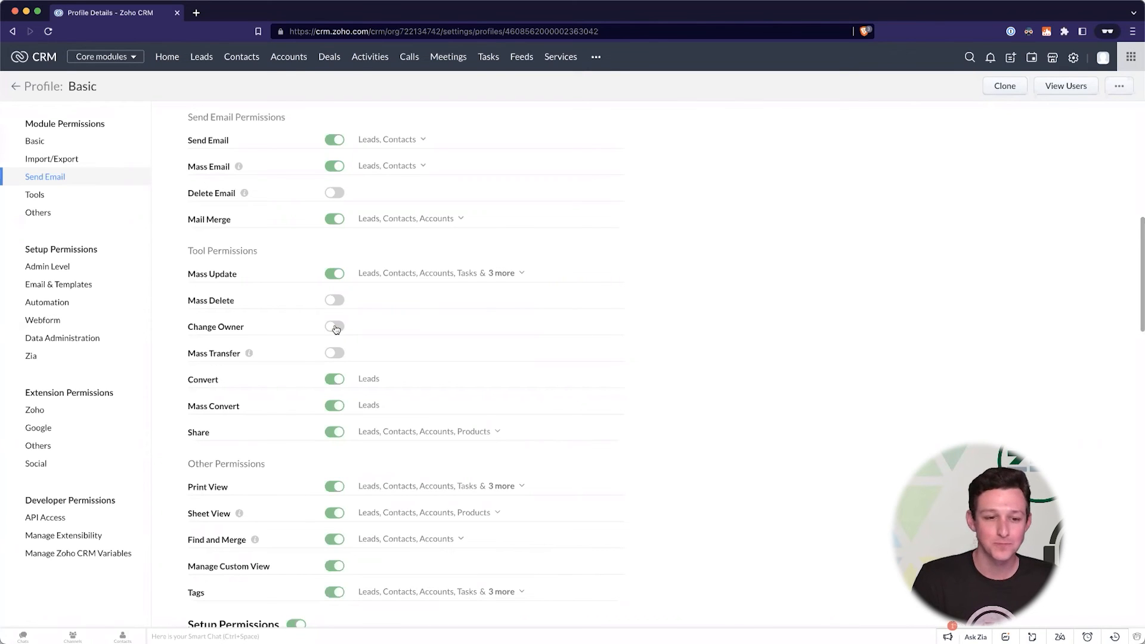
Step: Disable the Share tool permission and the Print View and Sheet View permissions for the Basic profile
scroll(336, 330, "down", 3)
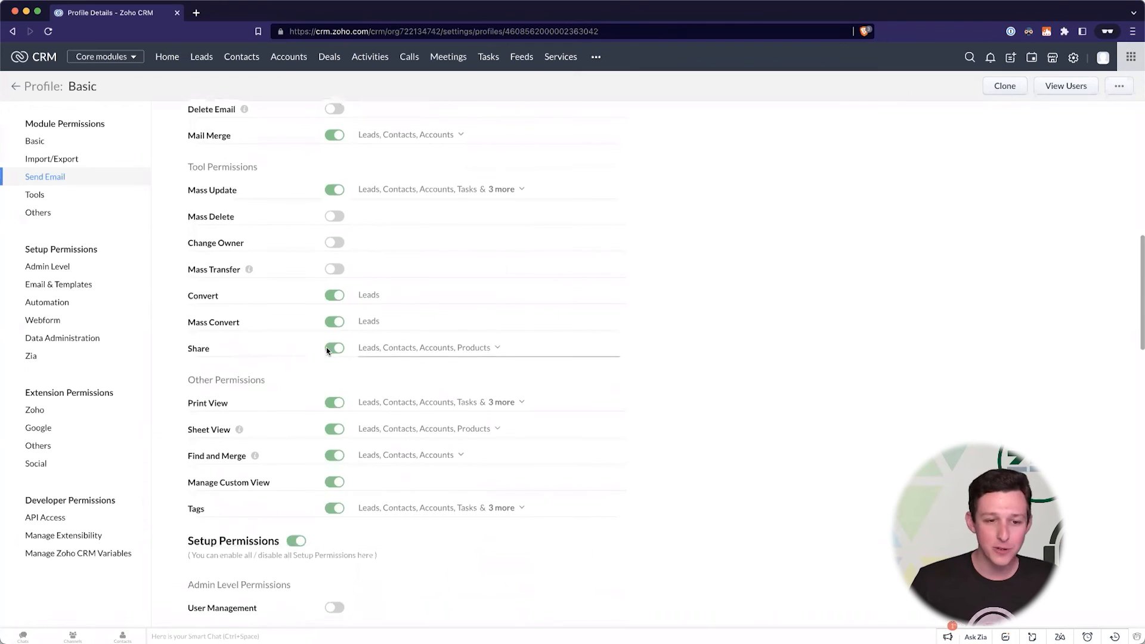
scroll(327, 347, "down", 1)
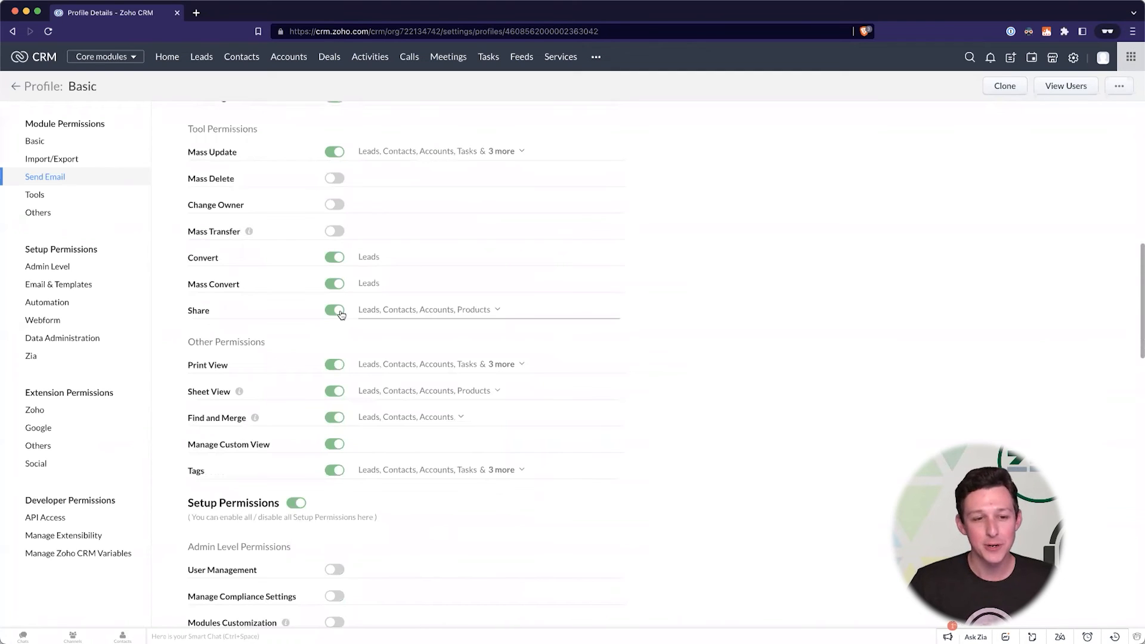
left_click(340, 312)
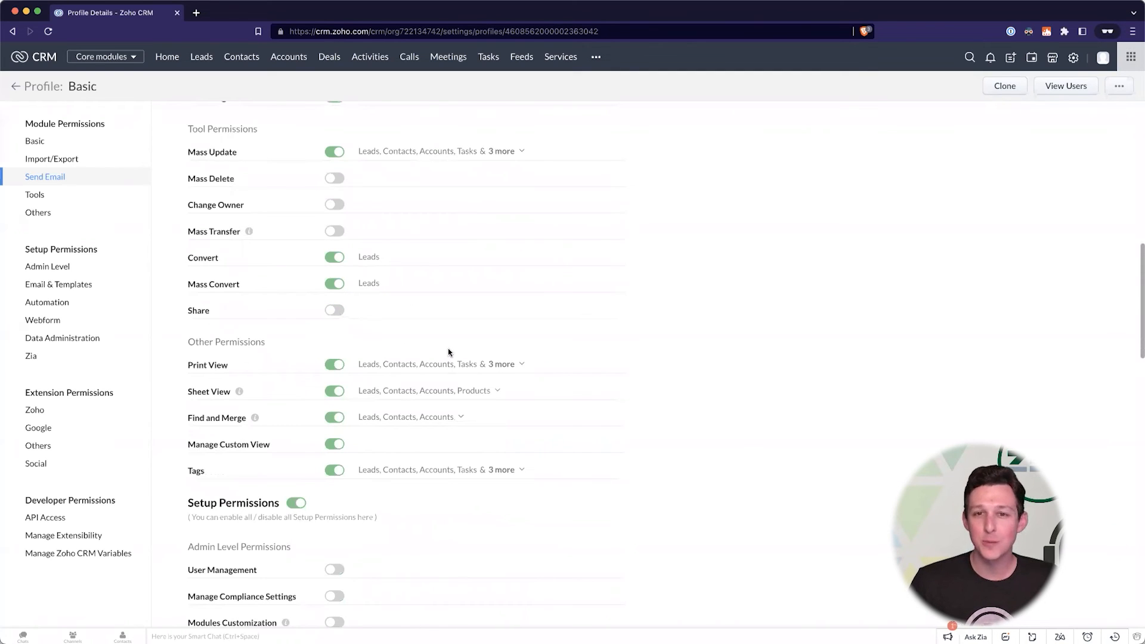
scroll(449, 350, "down", 1)
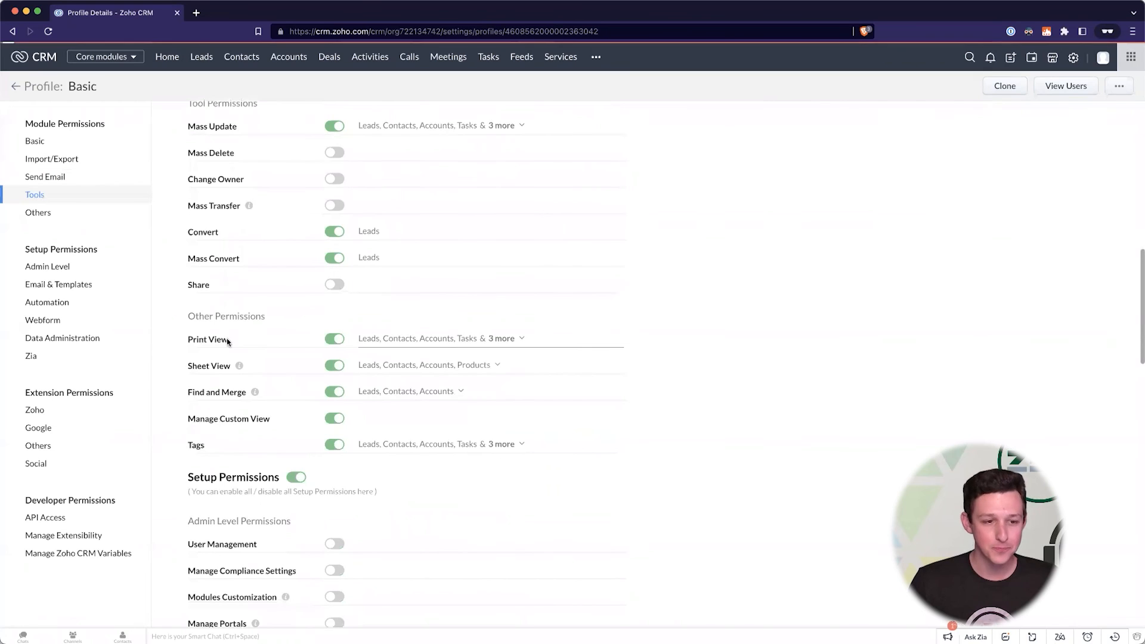
scroll(364, 334, "down", 2)
left_click(337, 284)
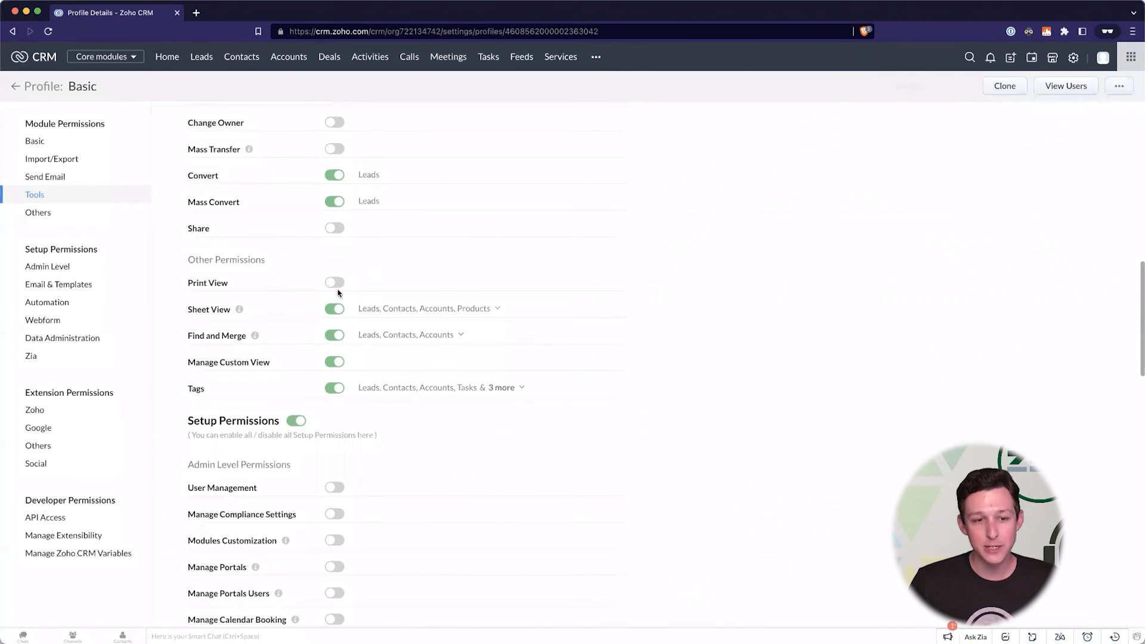
left_click(333, 309)
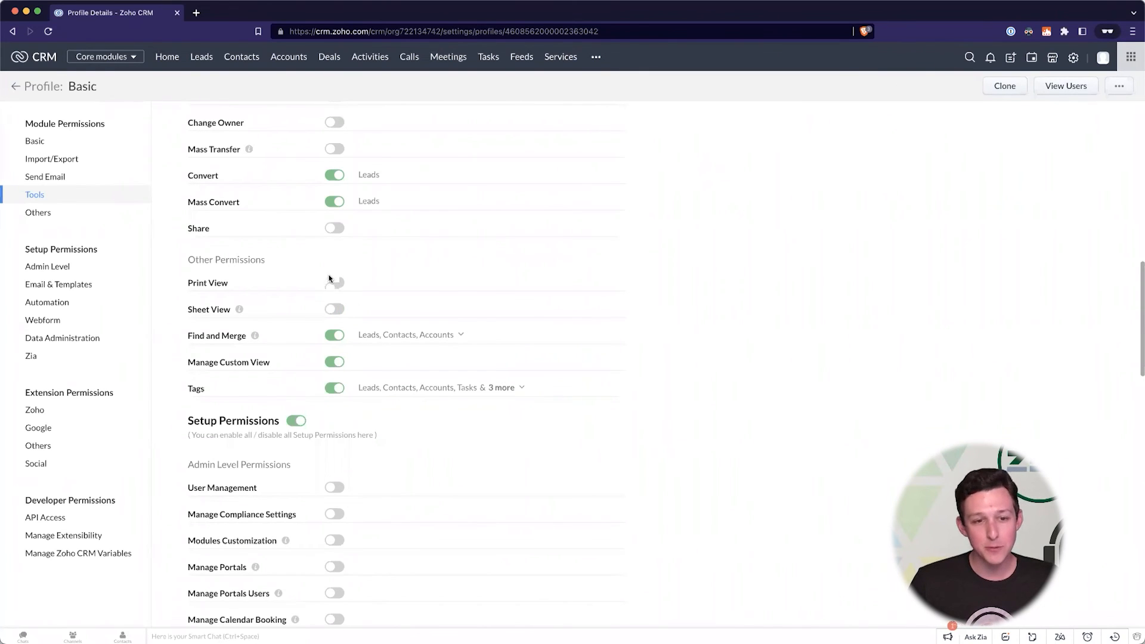
Step: Review the Basic profile's module, tool and other permissions along with its admin level, email and automation setup permissions
scroll(329, 278, "up", 10)
scroll(329, 278, "up", 2)
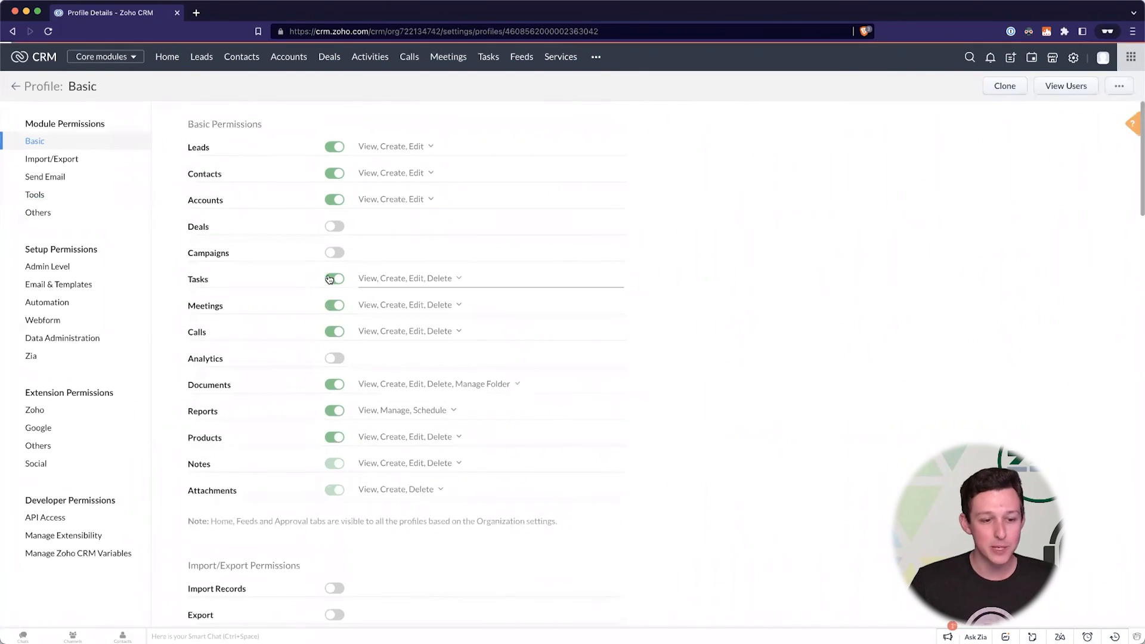
scroll(327, 286, "down", 15)
scroll(342, 201, "up", 1)
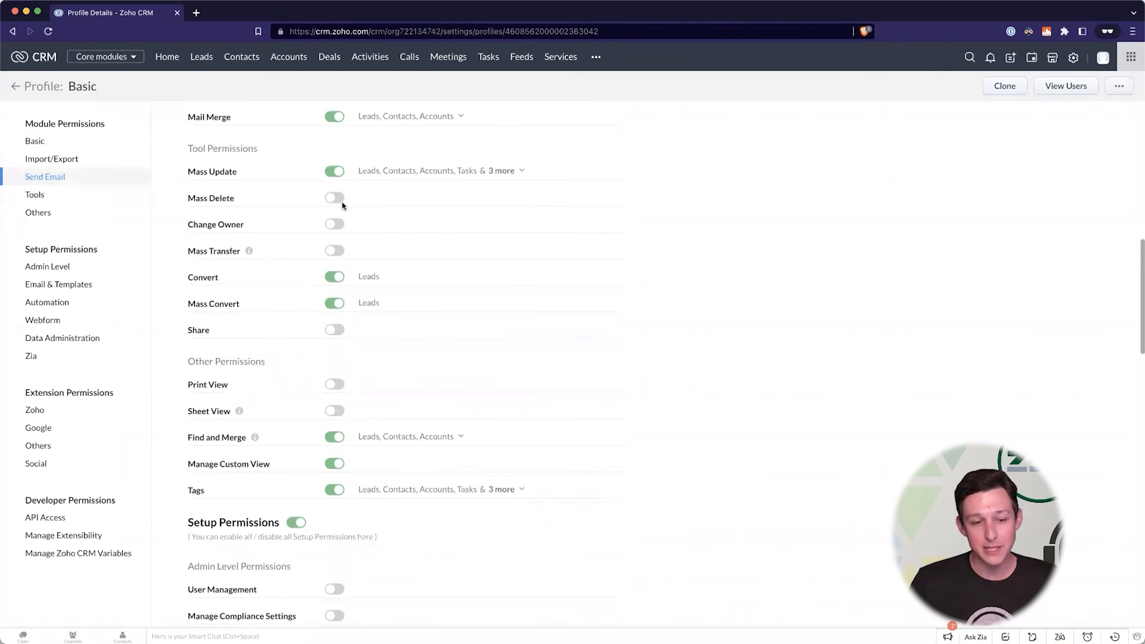
scroll(341, 202, "down", 10)
scroll(341, 202, "up", 5)
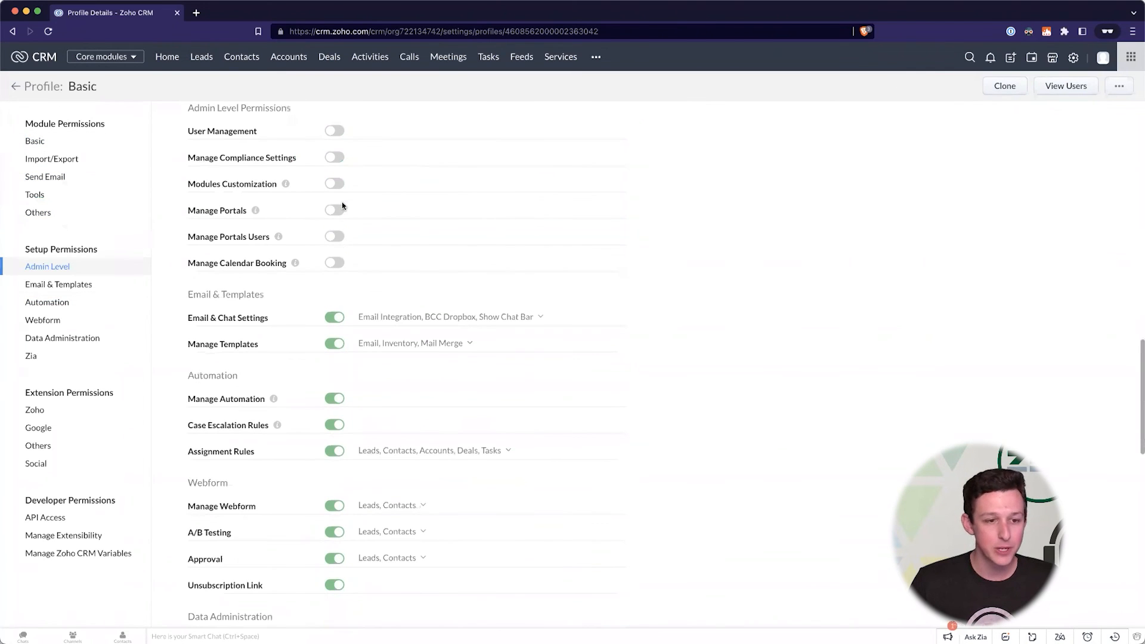
scroll(350, 330, "up", 5)
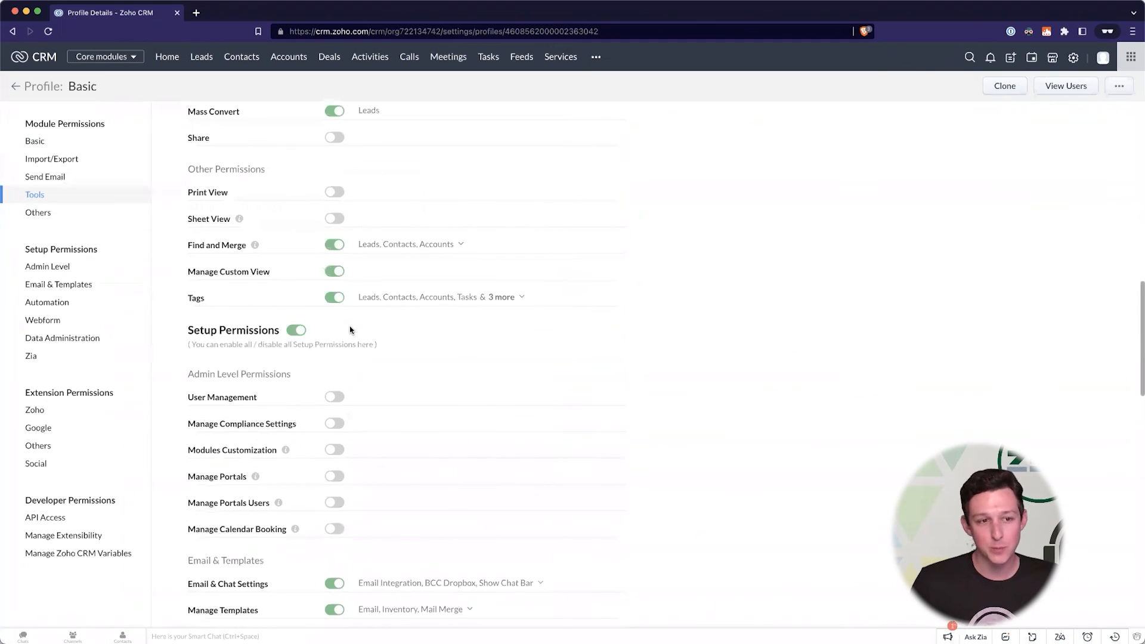
scroll(328, 280, "up", 1)
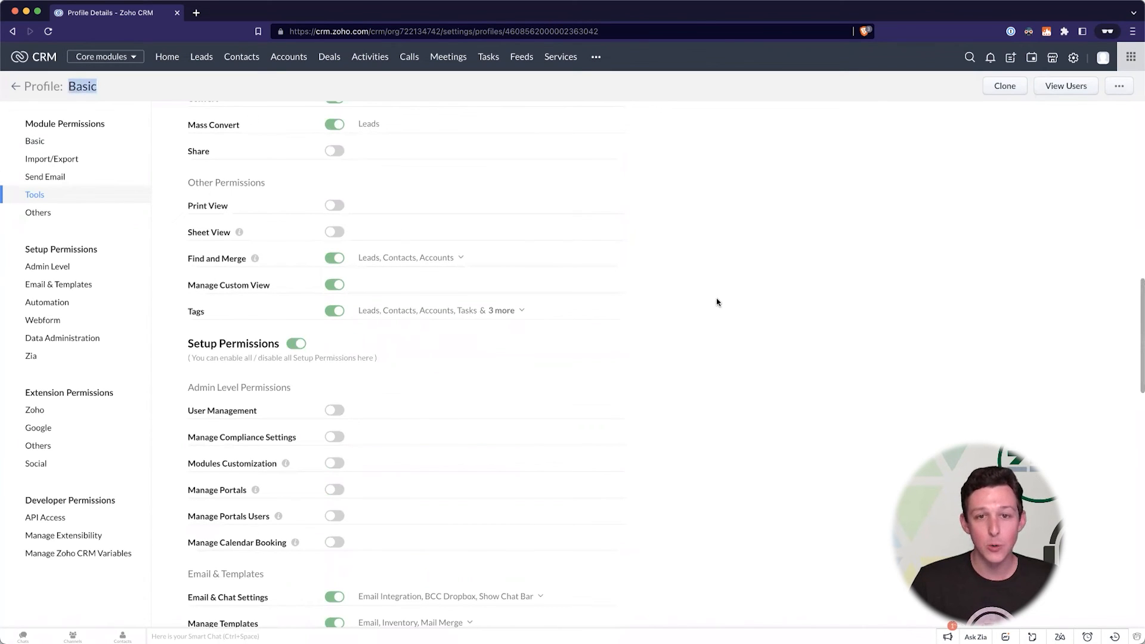
Step: Disable the Manage Custom View permission under the Basic profile's other permissions
left_click_drag(186, 205, 255, 259)
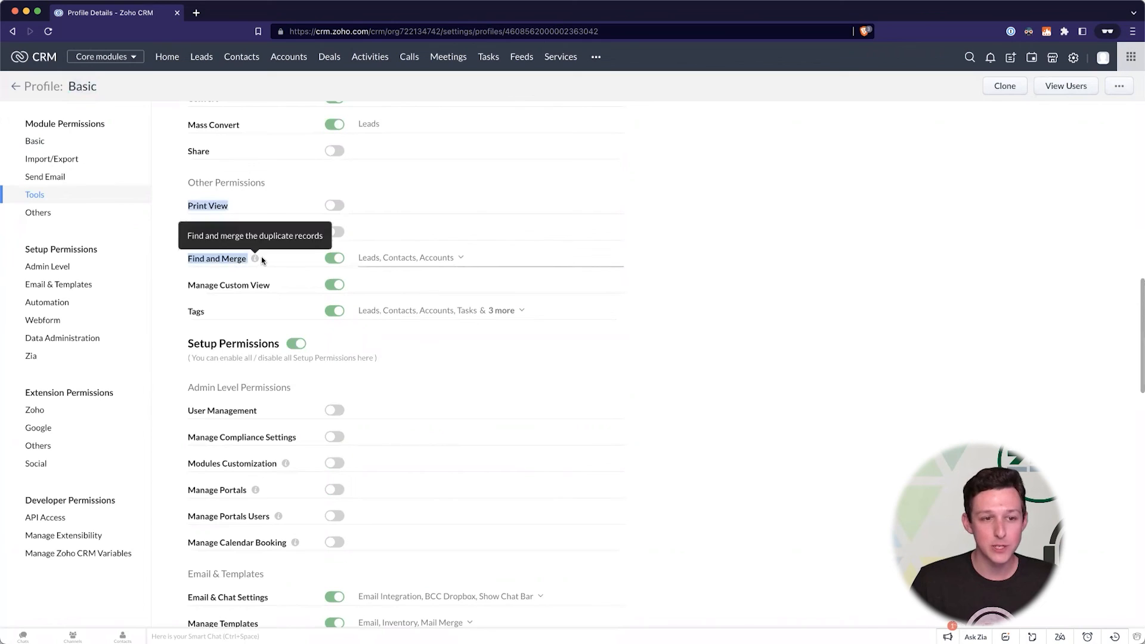
left_click(270, 258)
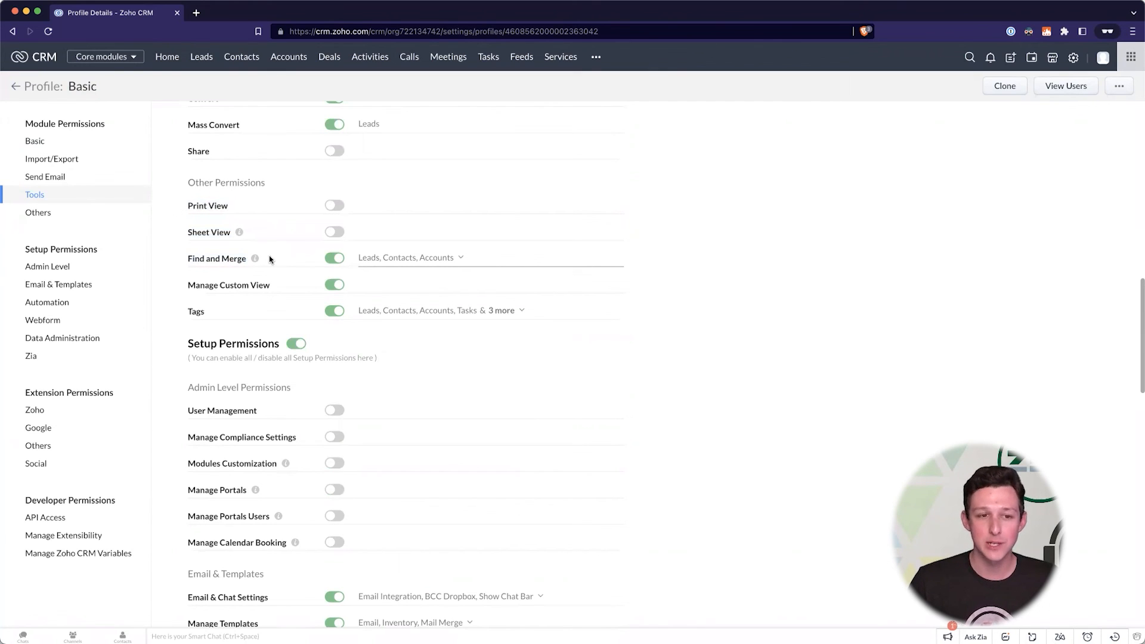
left_click(335, 285)
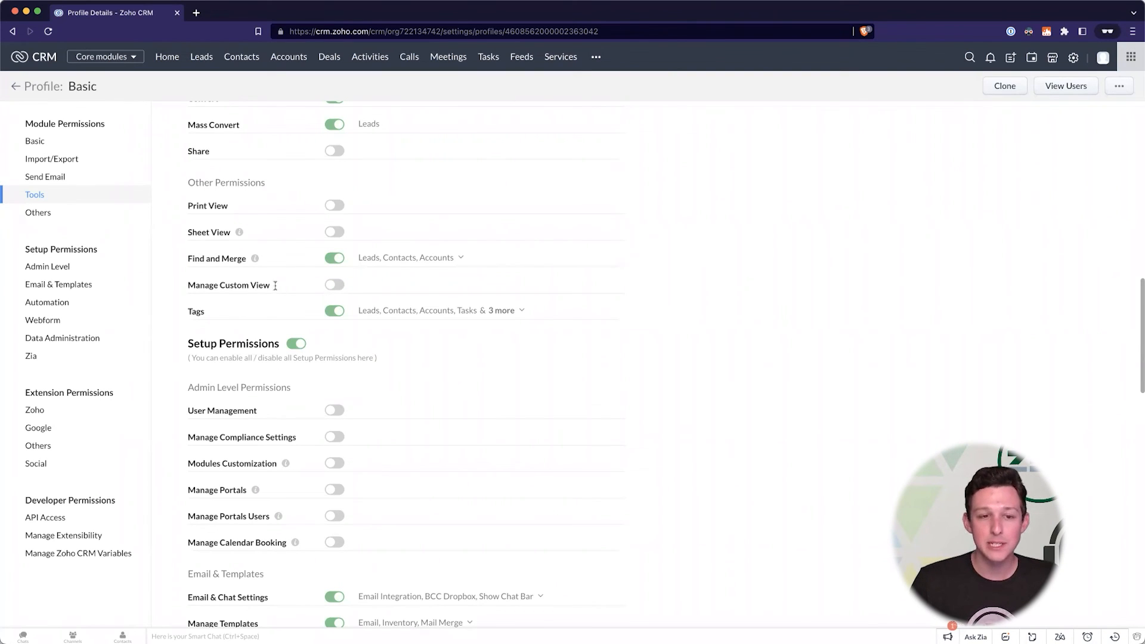
left_click_drag(275, 287, 185, 288)
left_click(210, 284)
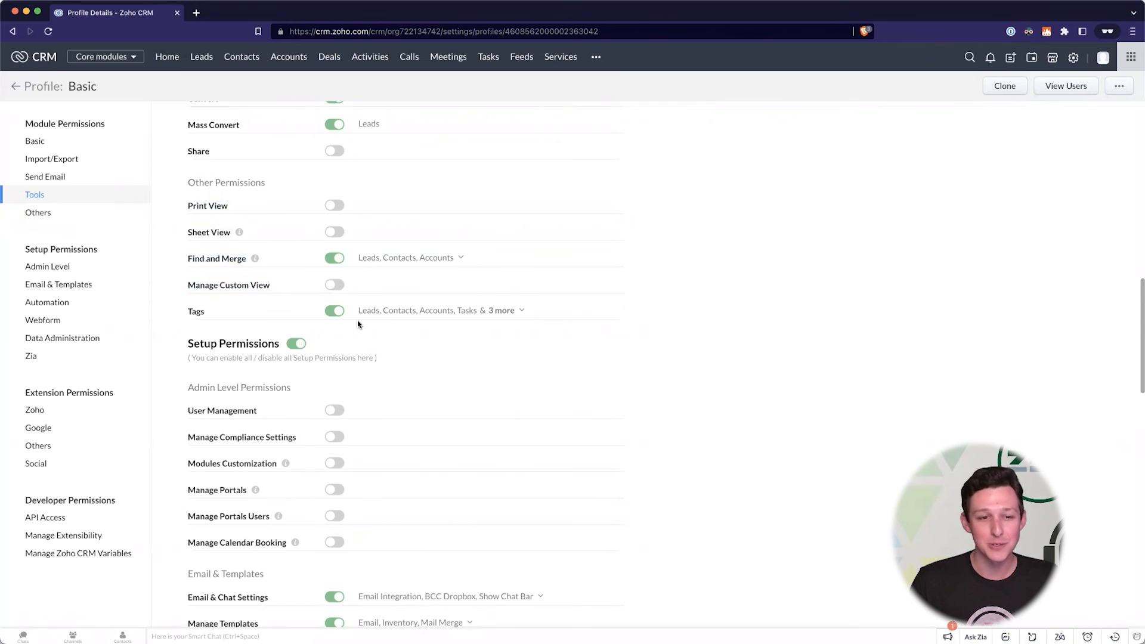
Step: Remove BCC Dropbox from the Basic profile's Email & Chat Settings permission and disable its Manage Templates permission
scroll(396, 341, "down", 3)
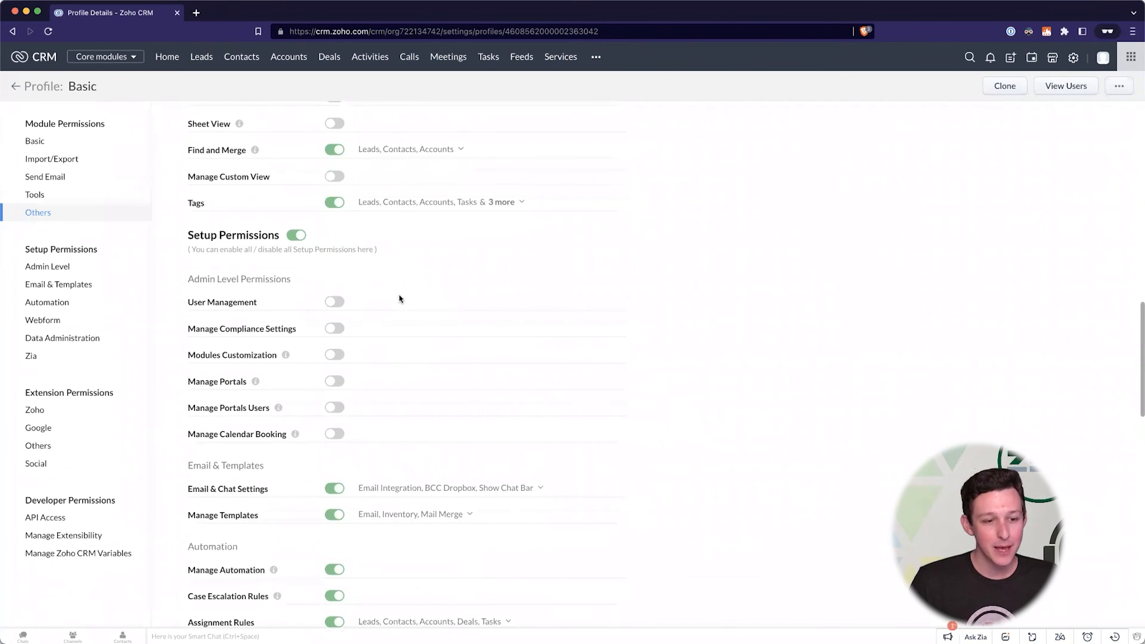
scroll(401, 296, "down", 2)
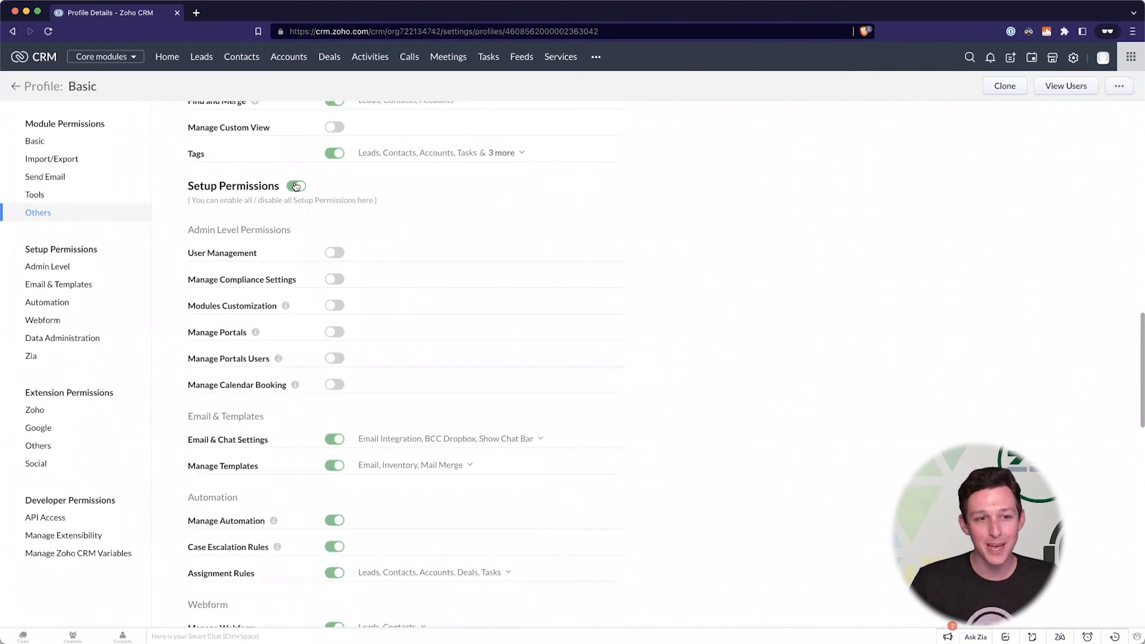
scroll(295, 186, "down", 3)
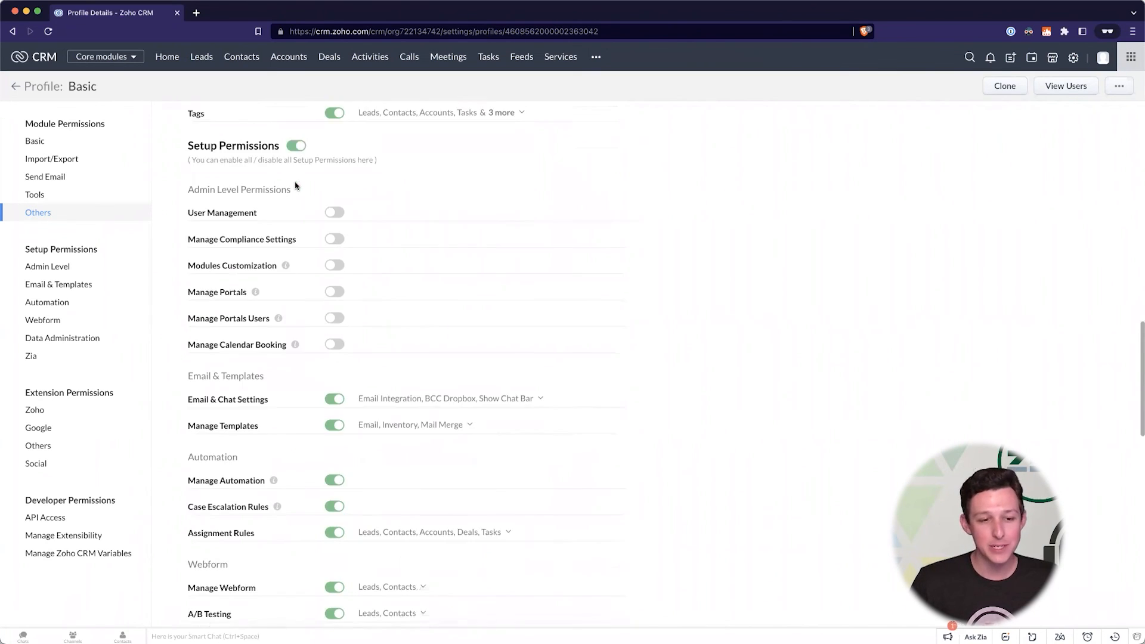
left_click(463, 338)
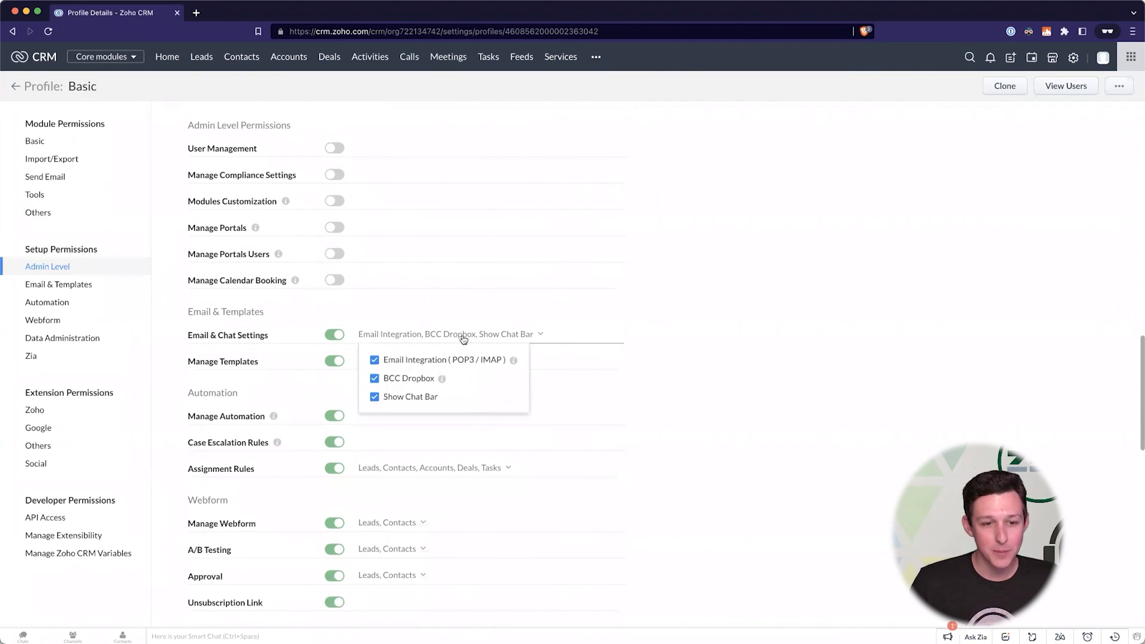
left_click(374, 379)
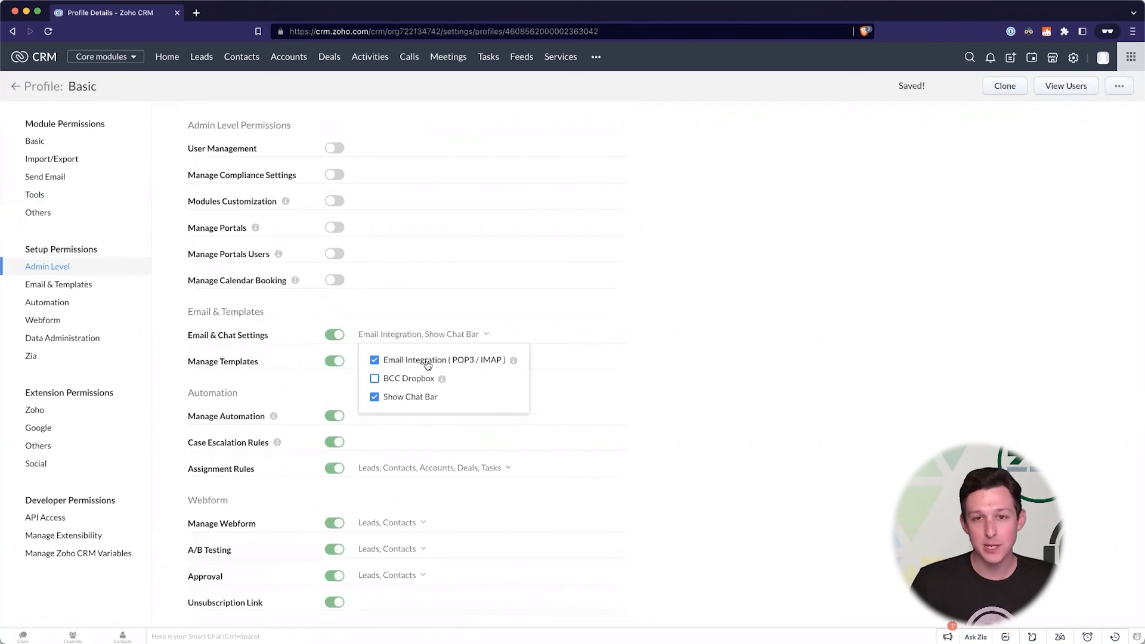
left_click(567, 364)
left_click(566, 363)
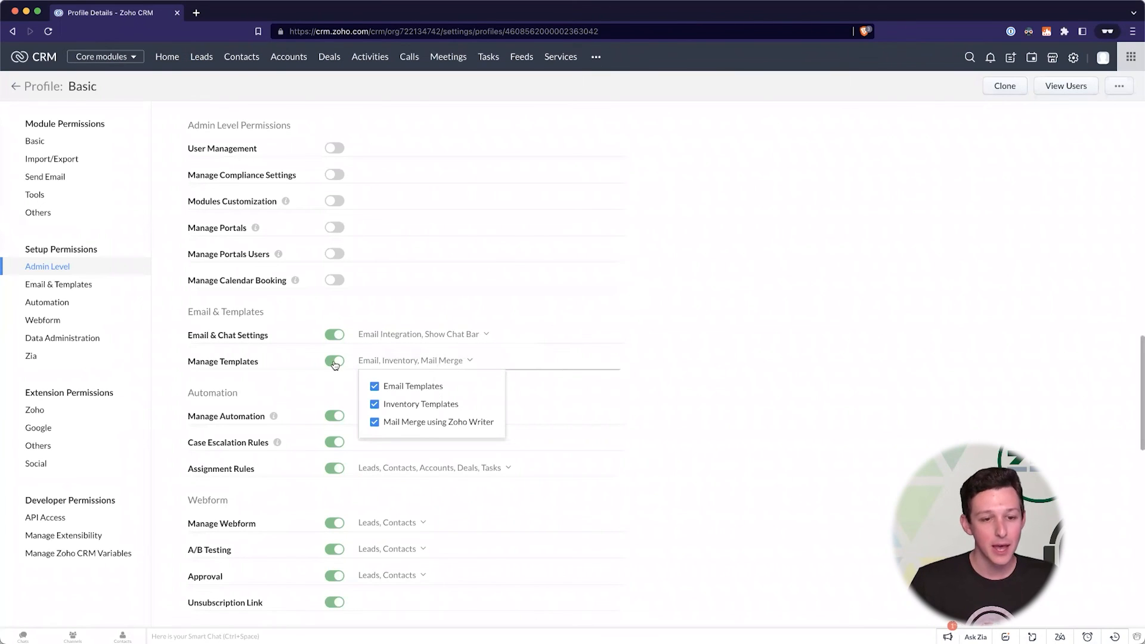
left_click(334, 362)
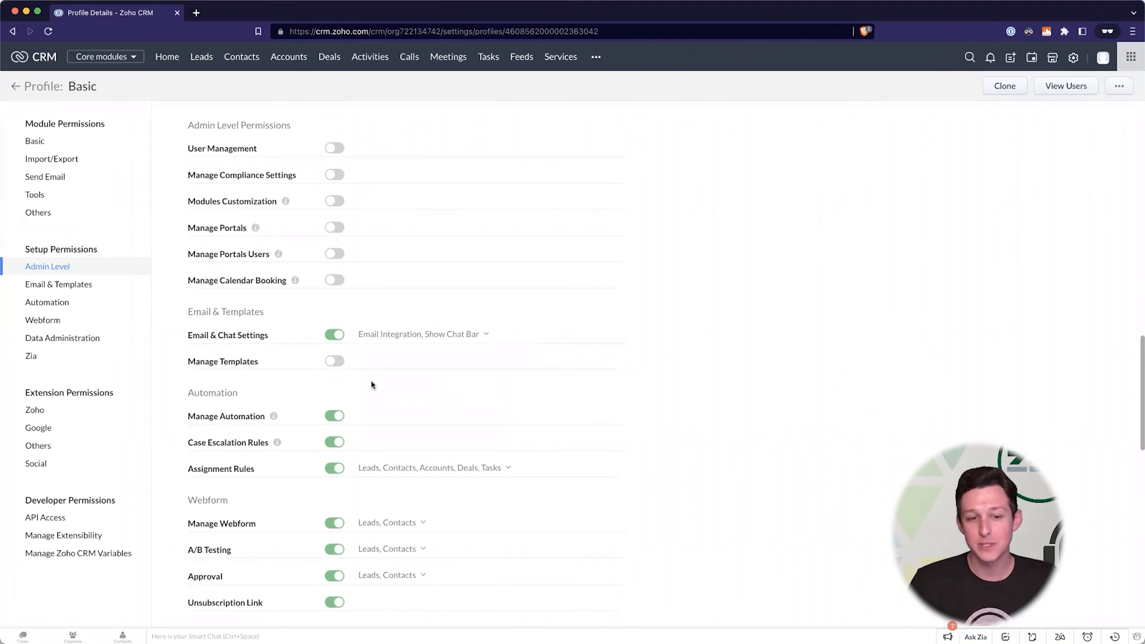
Step: Disable the Manage Automation, Case Escalation Rules and Assignment Rules permissions for the Basic profile
scroll(372, 385, "down", 3)
left_click(334, 251)
left_click(335, 277)
left_click(335, 304)
Step: Disable the Manage Webform, A/B Testing, Approval, Unsubscription Link and Import History permissions for the Basic profile
left_click(334, 359)
left_click(335, 384)
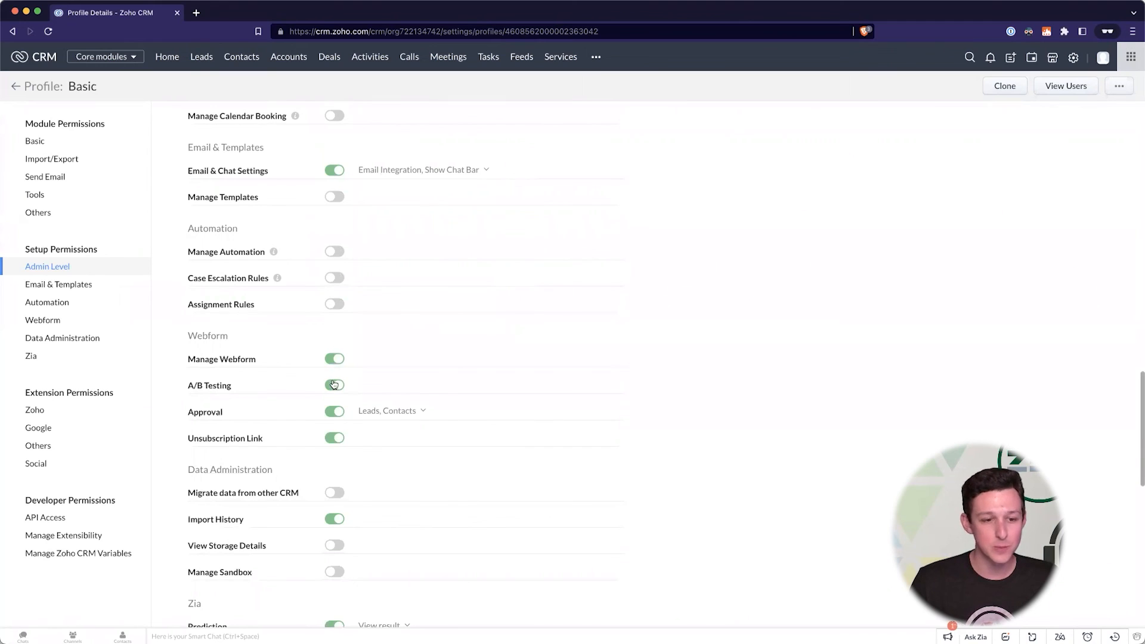
left_click(335, 410)
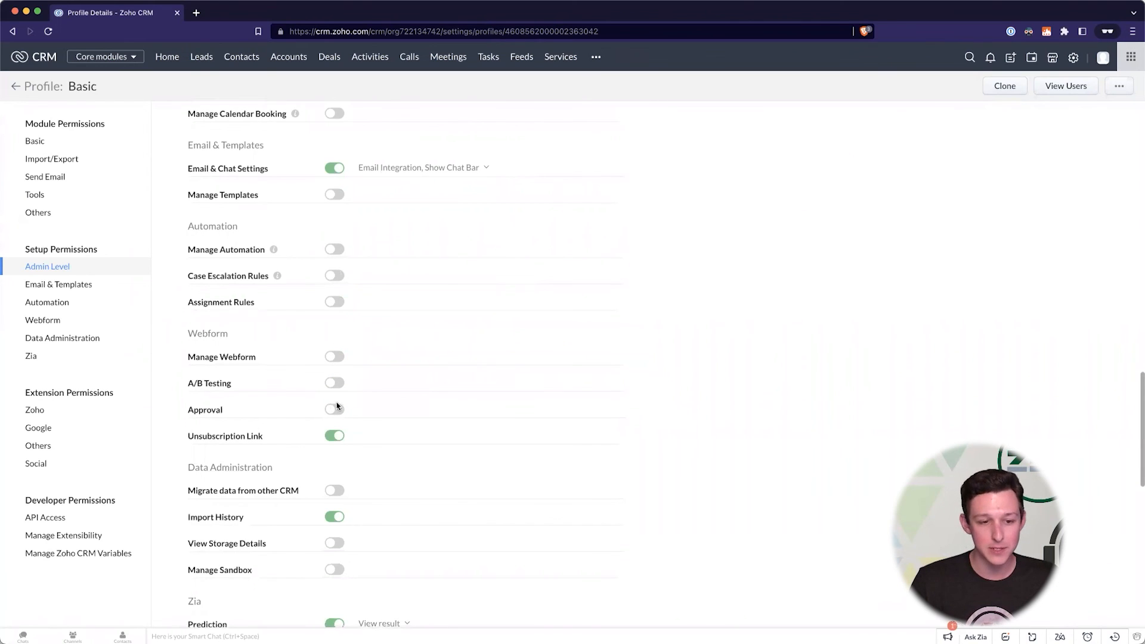
scroll(337, 407, "down", 1)
left_click(334, 378)
left_click(334, 460)
Step: Disable the Zia Voice, Data Enrichment and Prediction permissions for the Basic profile
scroll(372, 443, "down", 3)
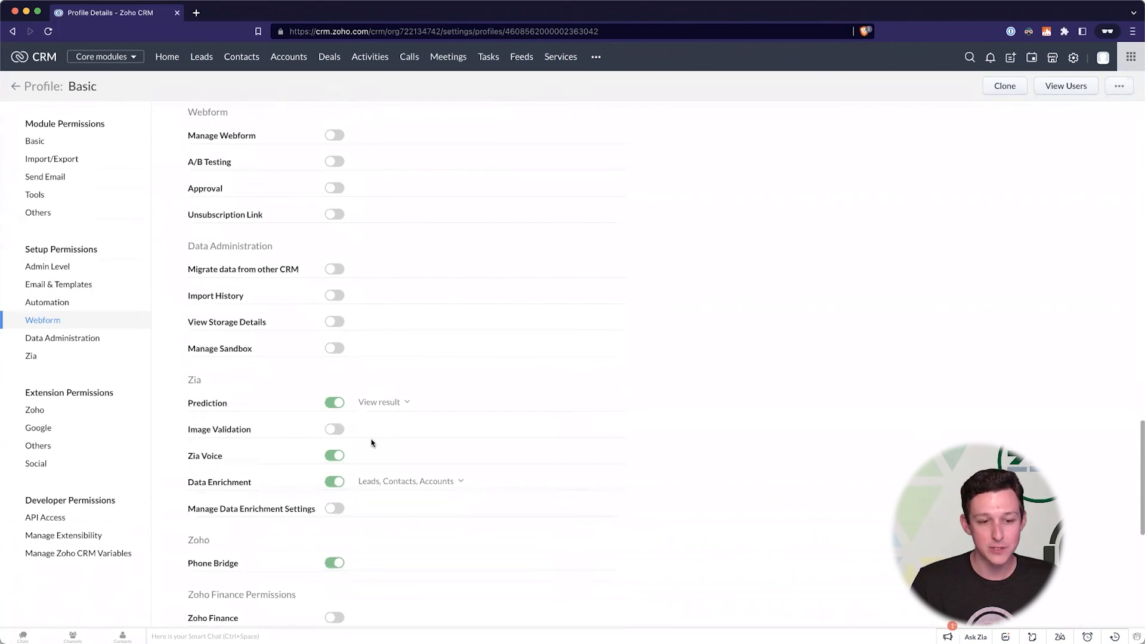
left_click(334, 456)
left_click(333, 457)
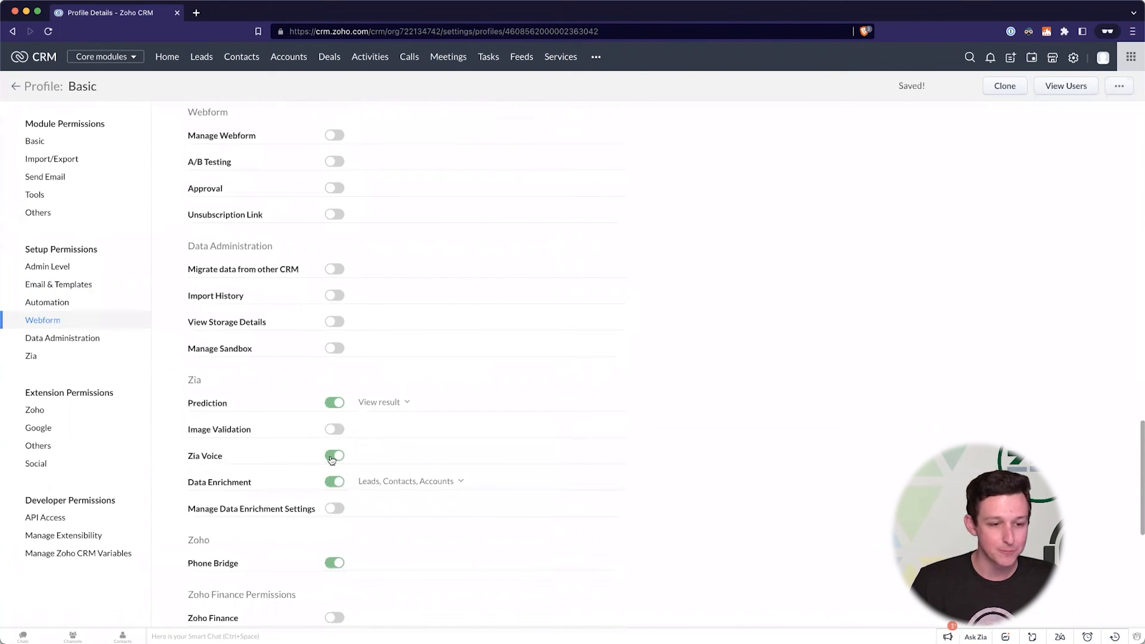
left_click(334, 456)
left_click(334, 482)
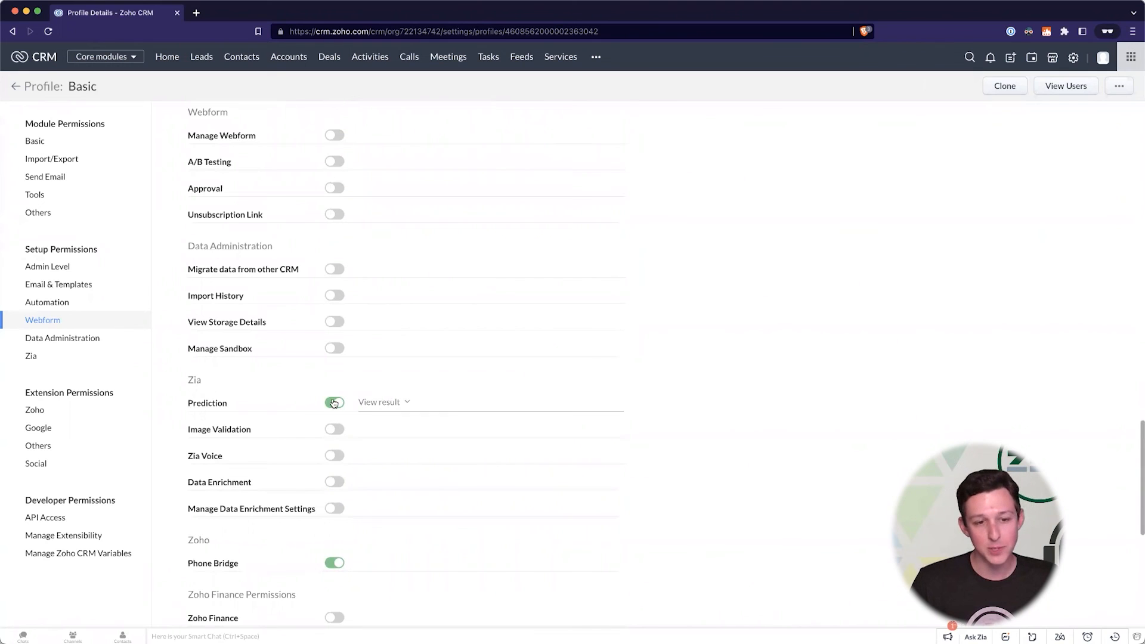
left_click(335, 403)
Step: Review the Basic profile's extension permissions, including Phone Bridge, Zoho Finance, Google sync, Microsoft Word plug-in, mobile access and social
scroll(251, 405, "down", 1)
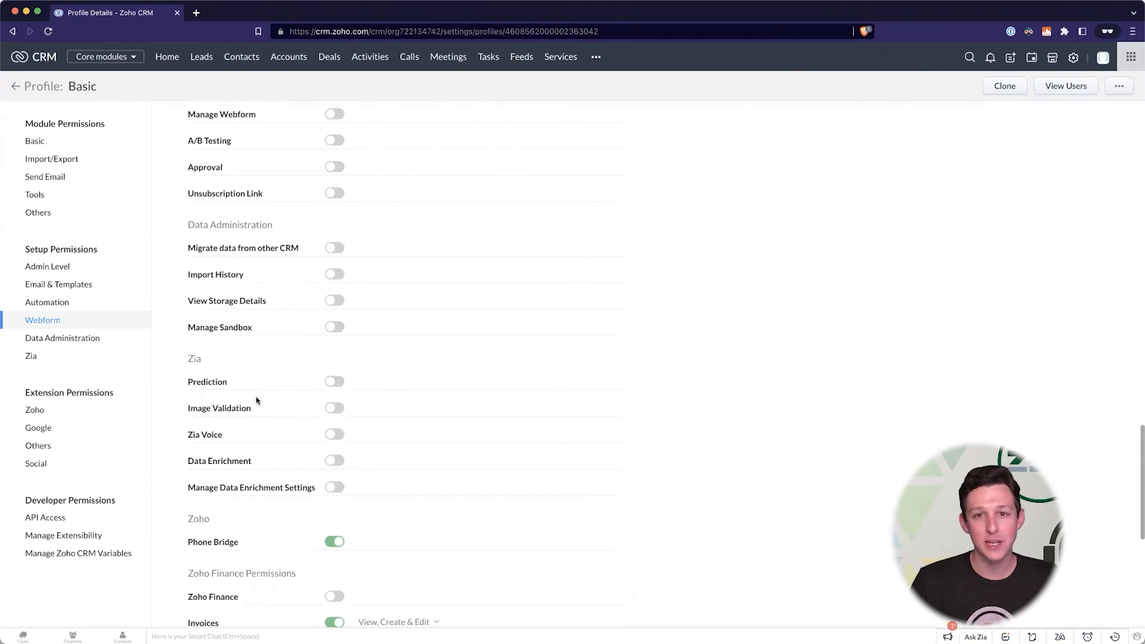
scroll(257, 400, "down", 3)
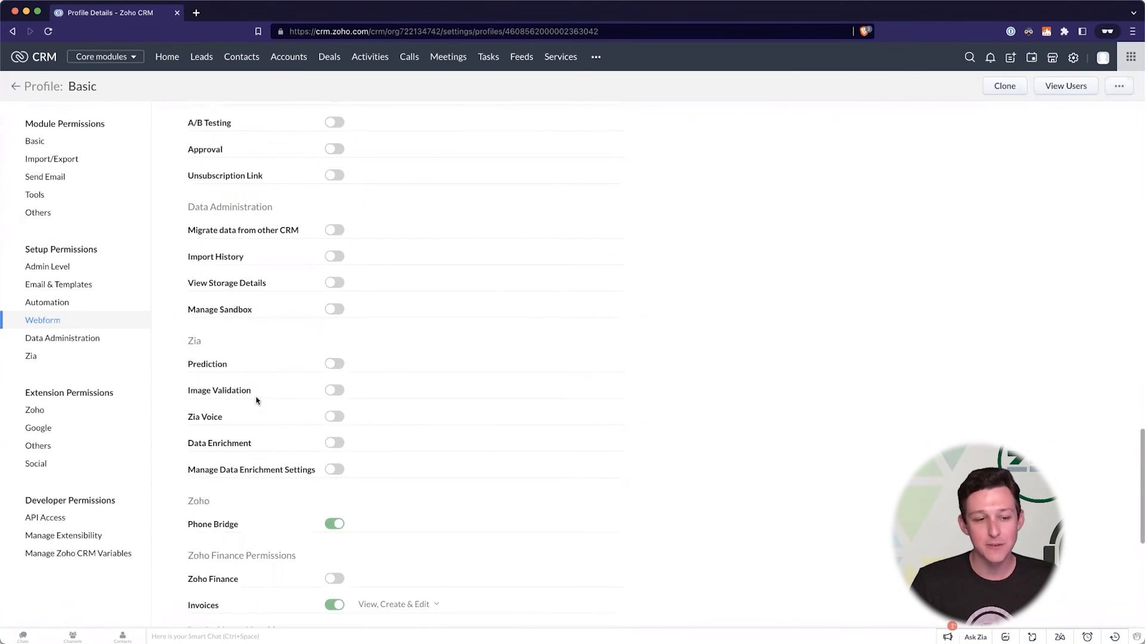
scroll(257, 400, "down", 4)
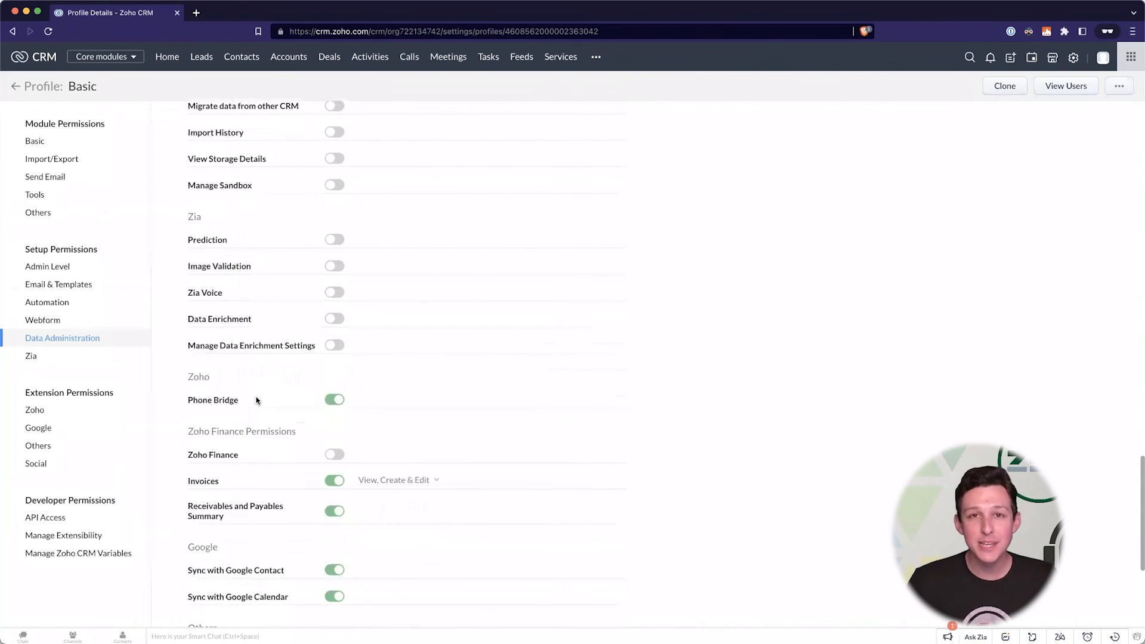
left_click_drag(188, 398, 247, 400)
left_click(247, 401)
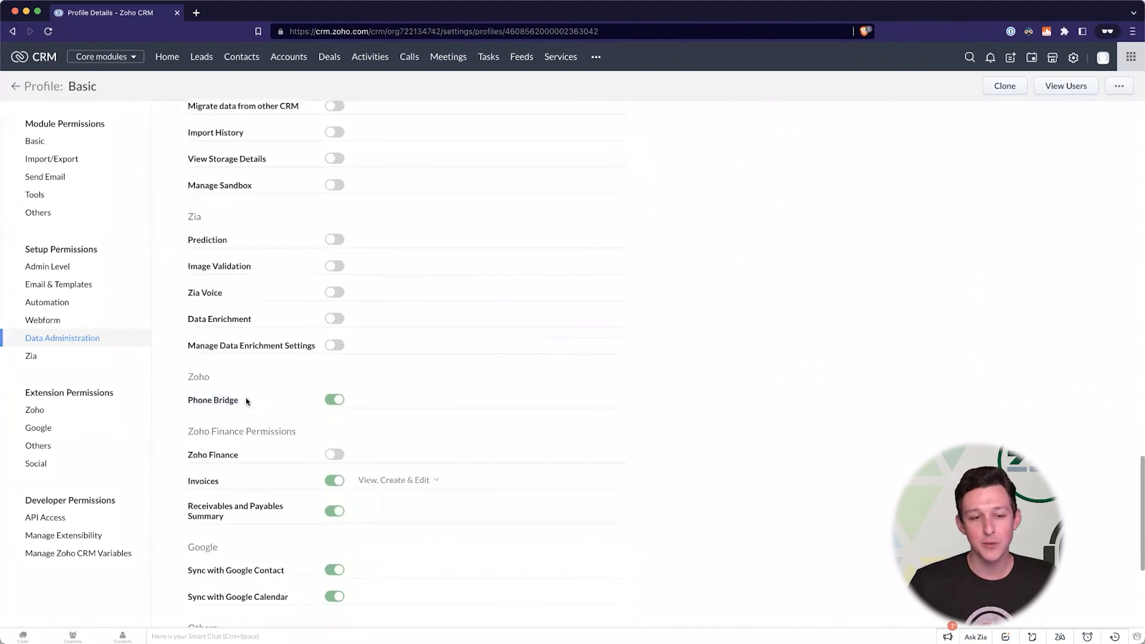
scroll(247, 401, "down", 4)
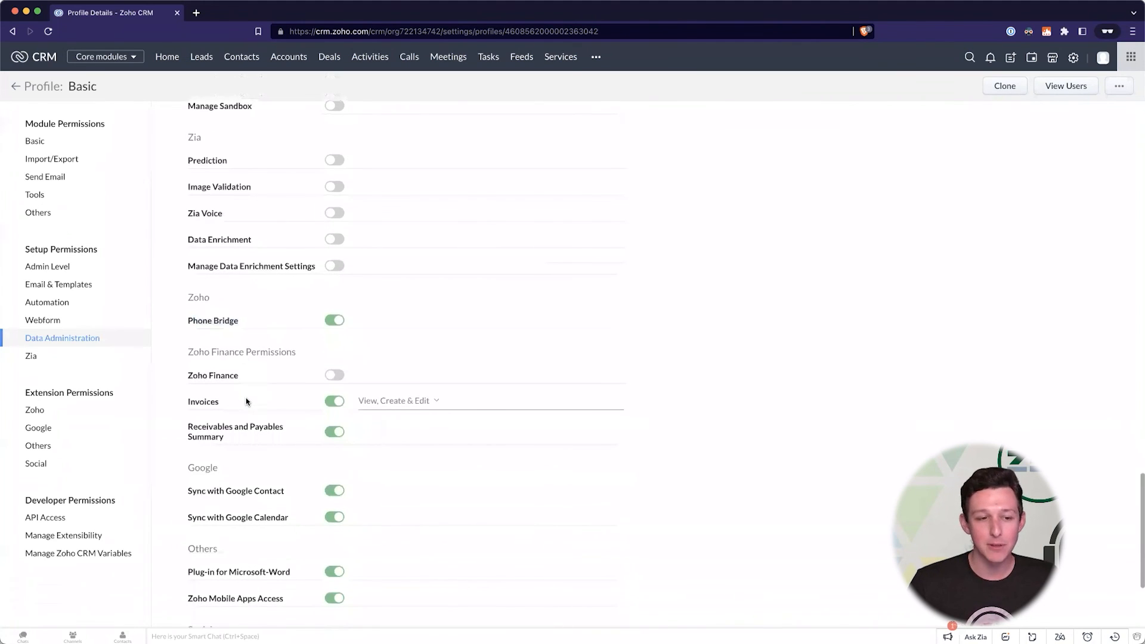
scroll(260, 396, "down", 2)
scroll(276, 358, "down", 6)
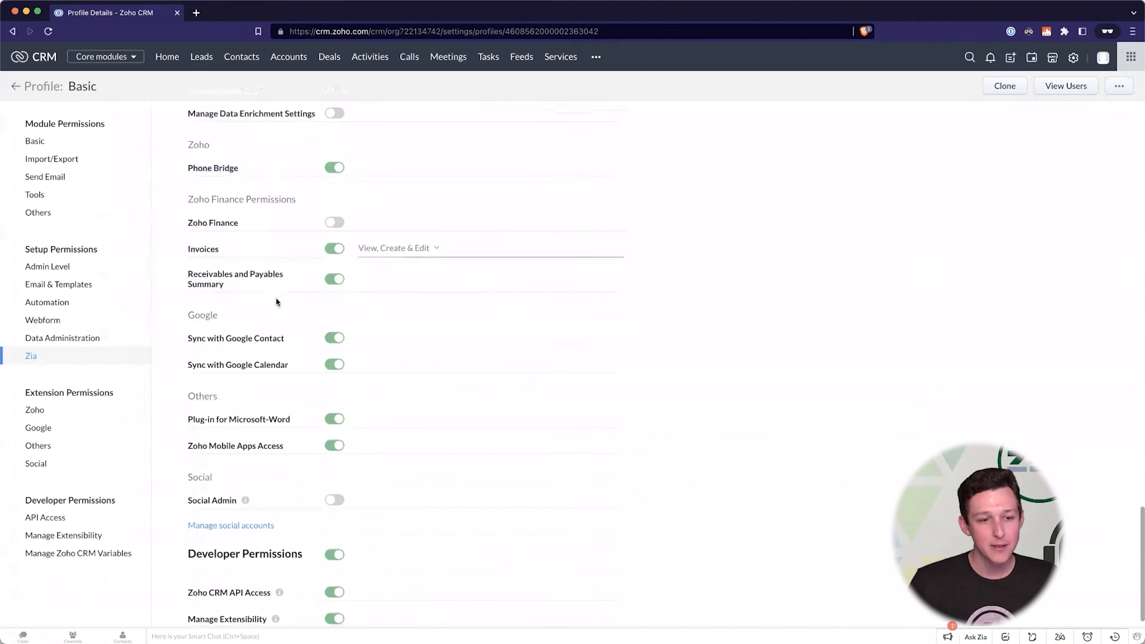
scroll(279, 276, "down", 1)
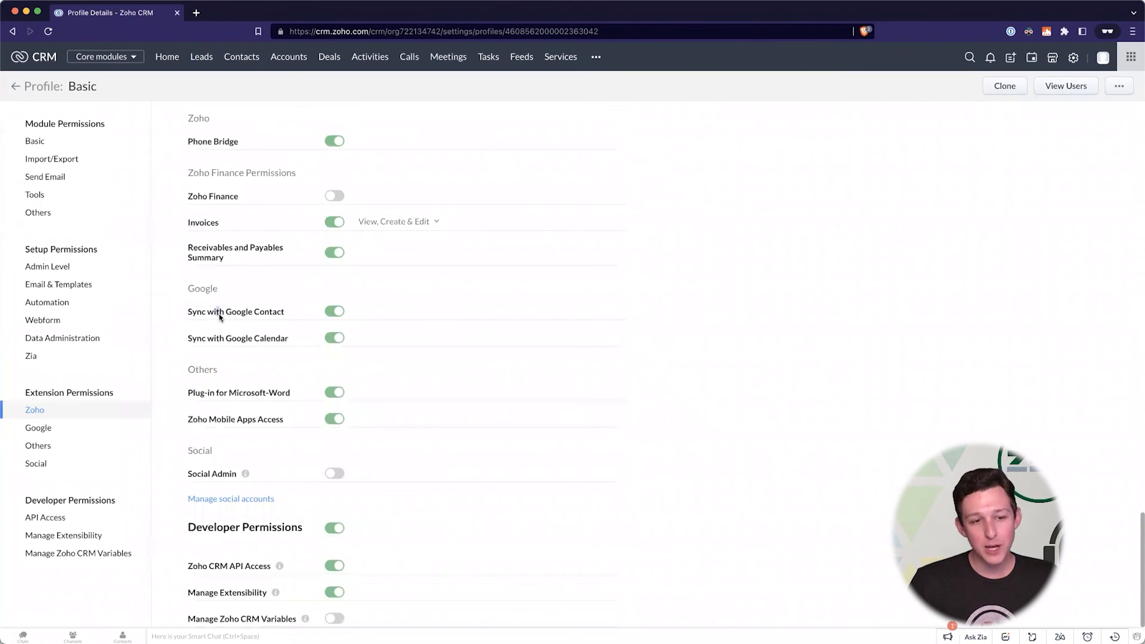
left_click_drag(219, 317, 332, 338)
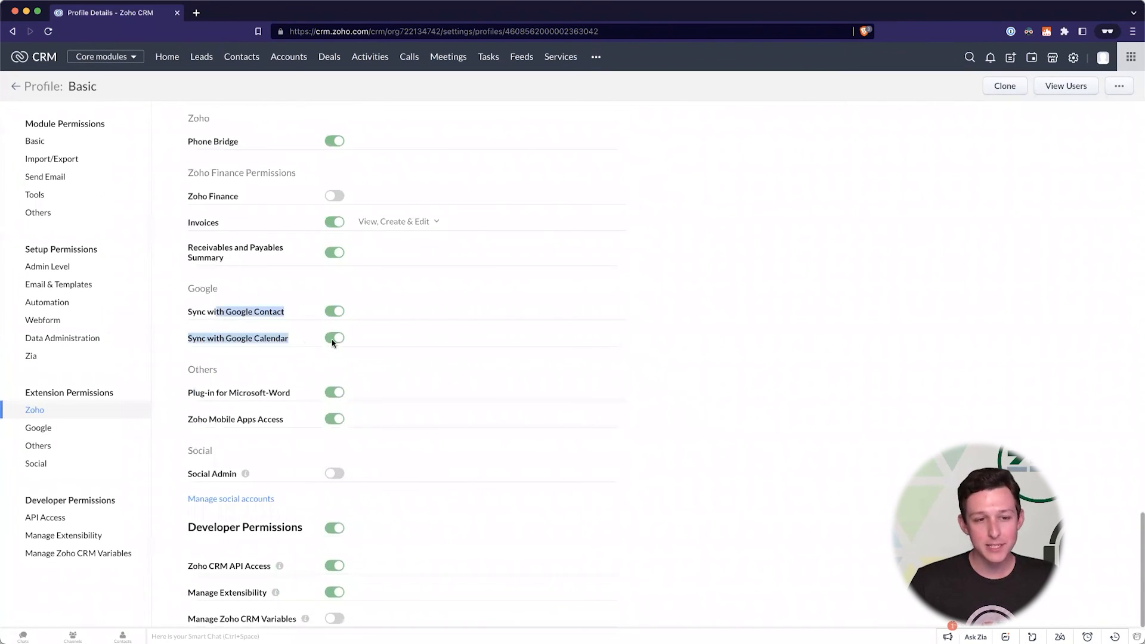
left_click(400, 354)
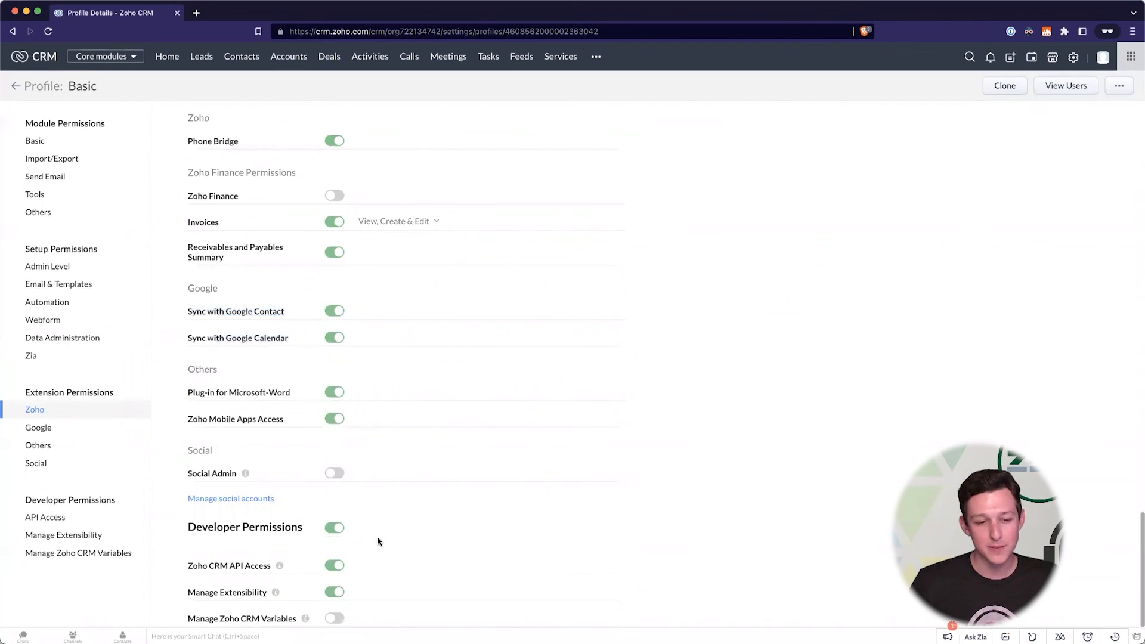
Step: Disable all Developer Permissions for the Basic profile and return to the list of profiles
left_click(332, 530)
scroll(610, 480, "up", 15)
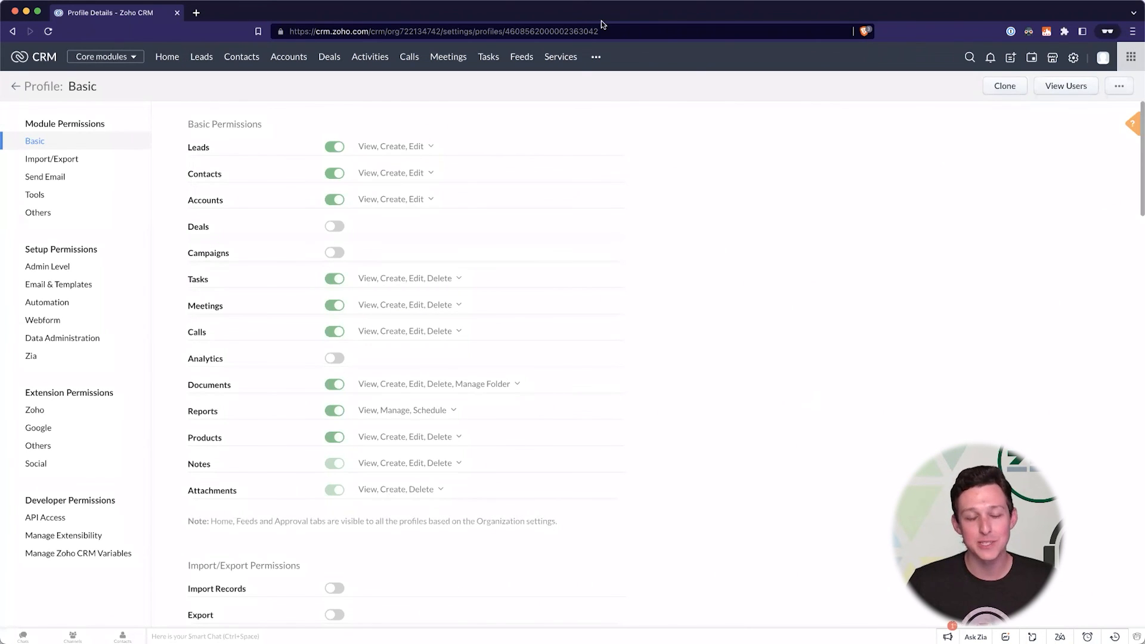
left_click(15, 89)
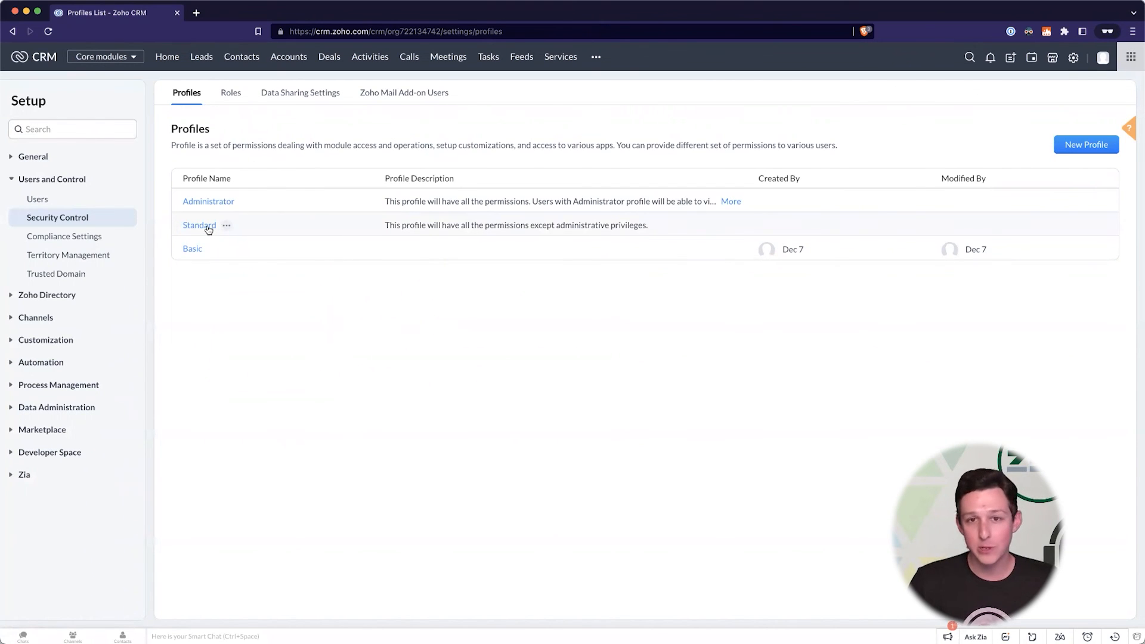
left_click_drag(221, 227, 182, 222)
left_click(317, 142)
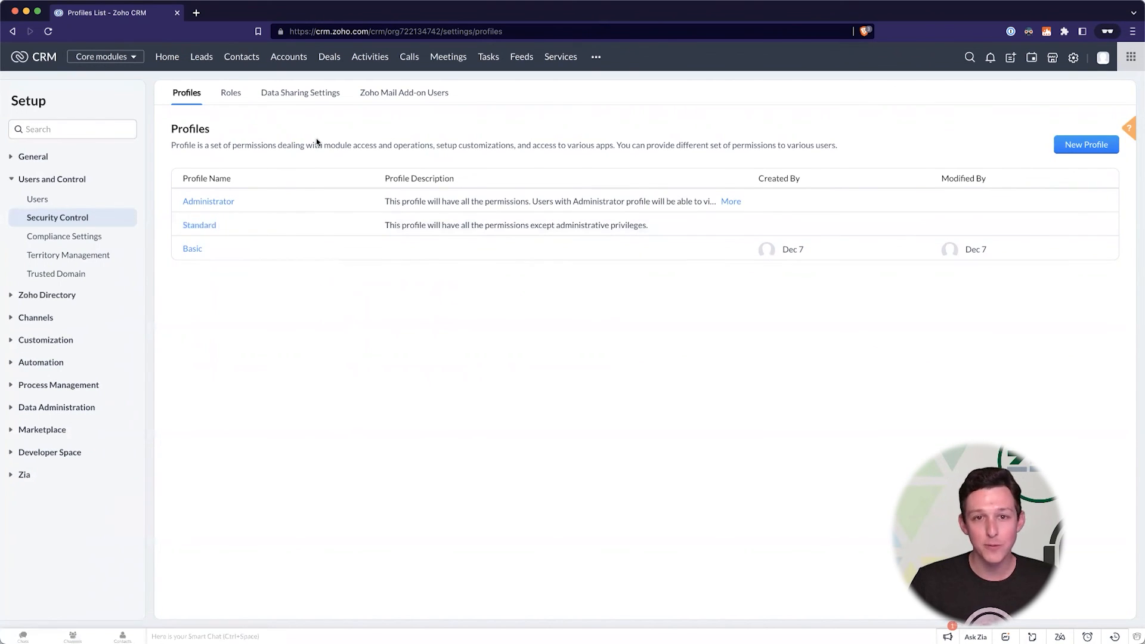